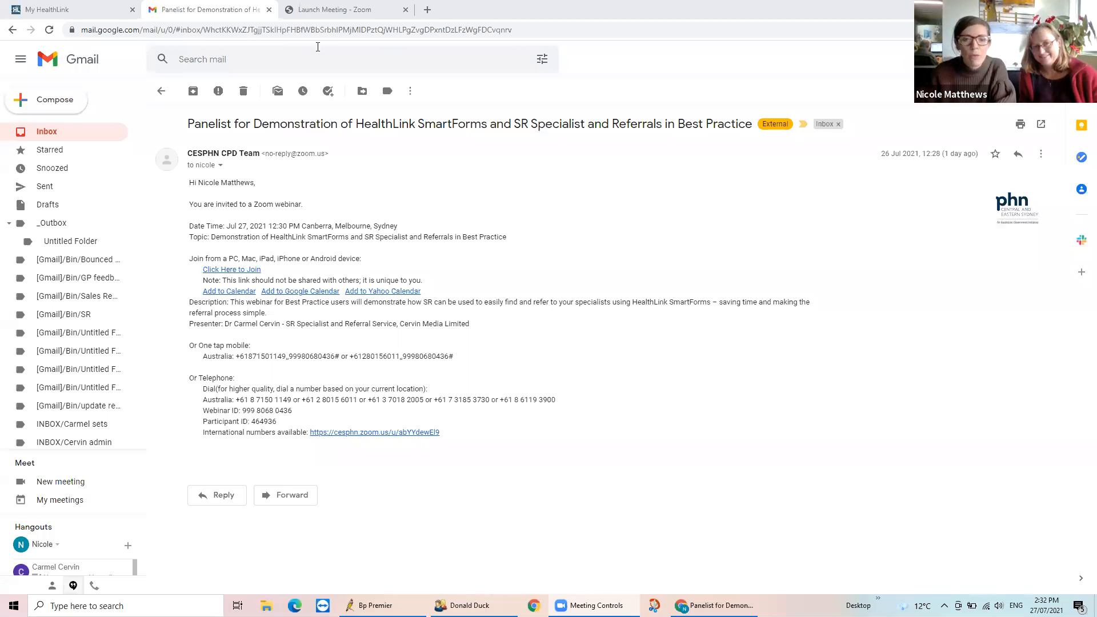
Switch to the patient's record in Bp Premier and open the patient's HealthLink Forms list
{"action": "mouse_move", "coordinate": [470, 606]}
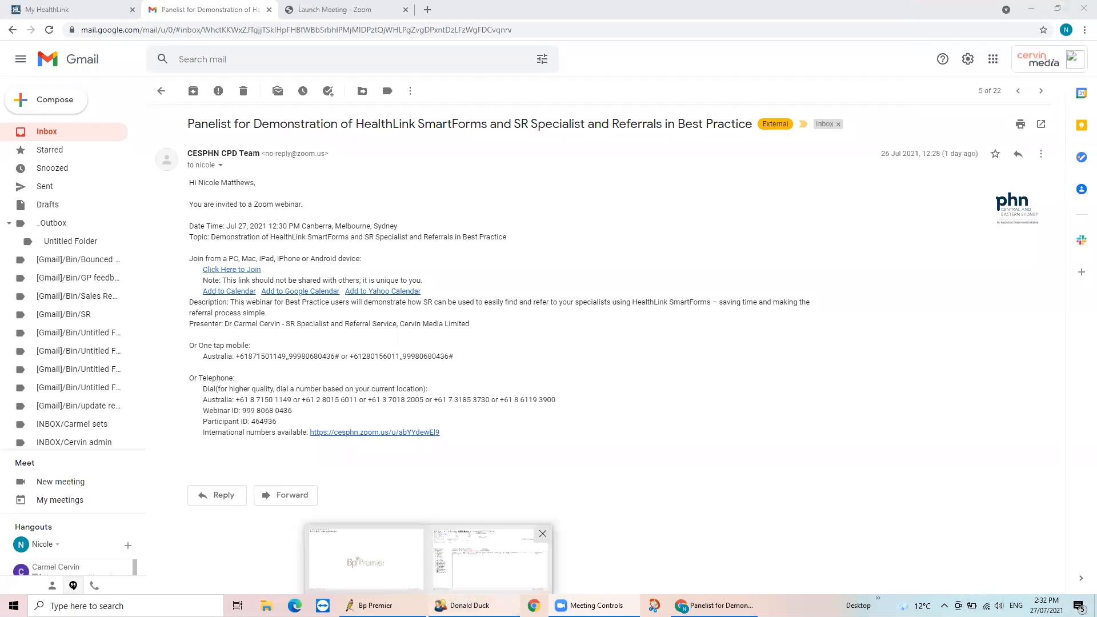
{"action": "left_click", "coordinate": [491, 559]}
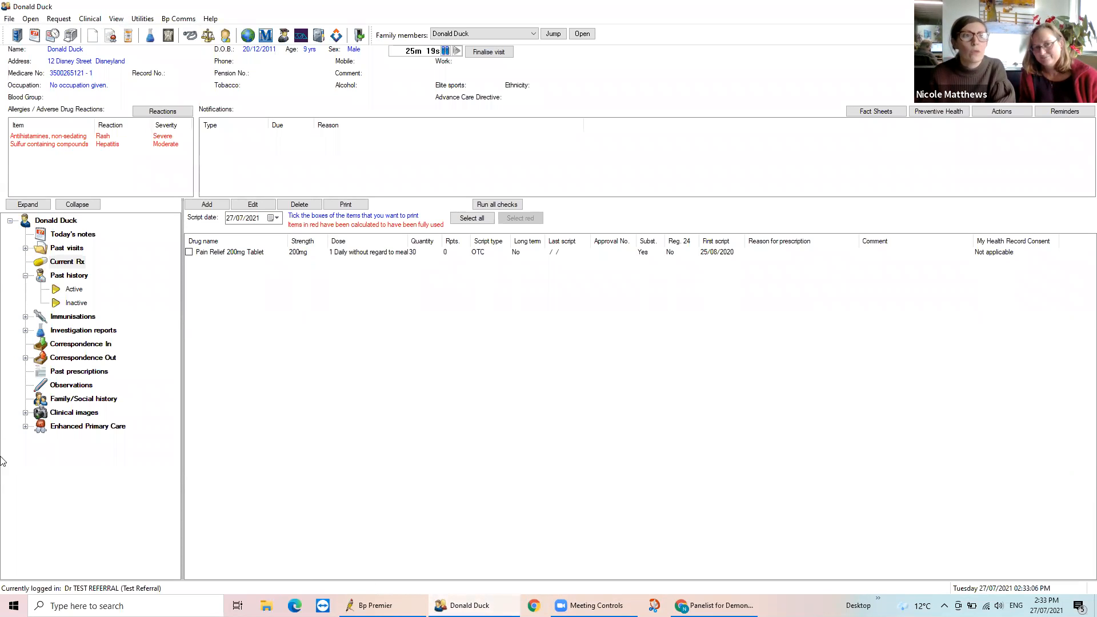
{"action": "left_click", "coordinate": [119, 19]}
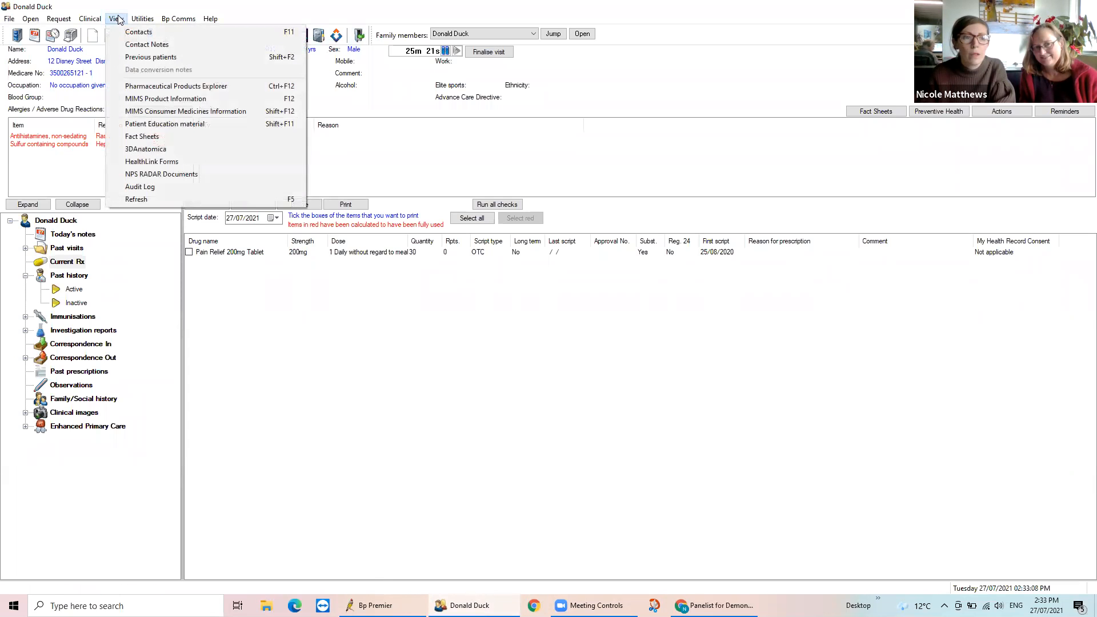
{"action": "left_click", "coordinate": [143, 164]}
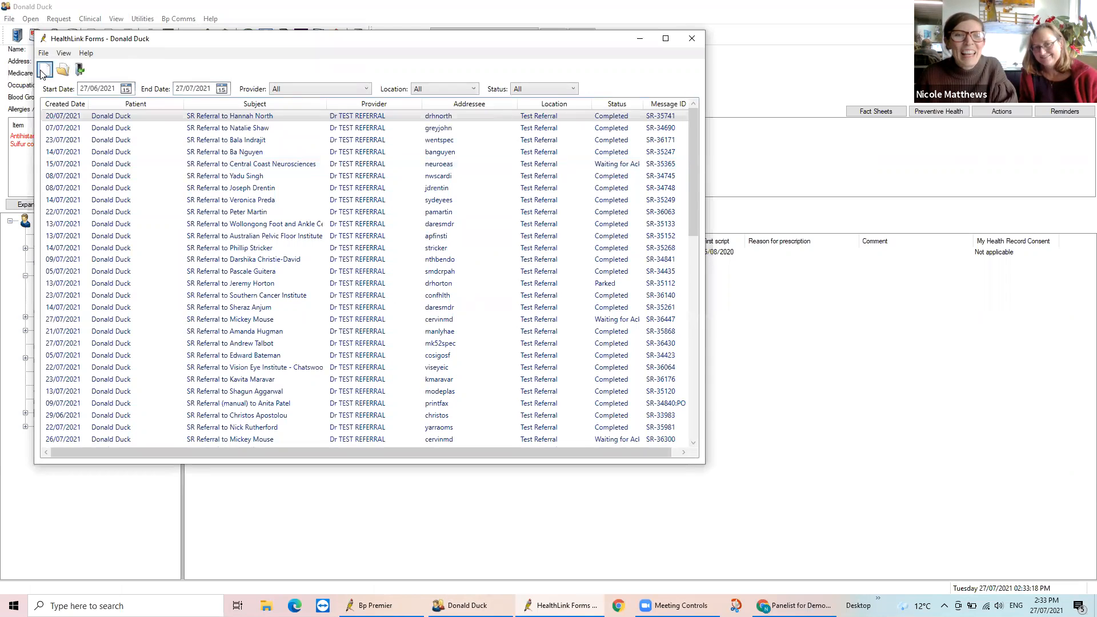
Create a new HealthLink form in a maximised window and open the Specialists & Referrals directory for private specialist referrals
{"action": "left_click", "coordinate": [44, 70]}
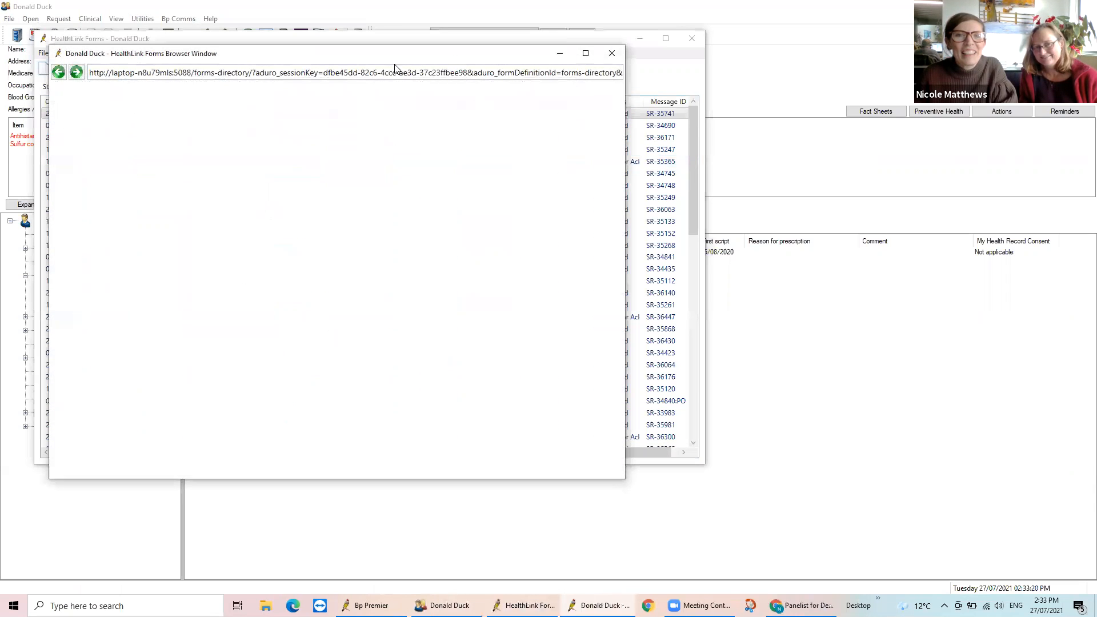
{"action": "left_click", "coordinate": [586, 54]}
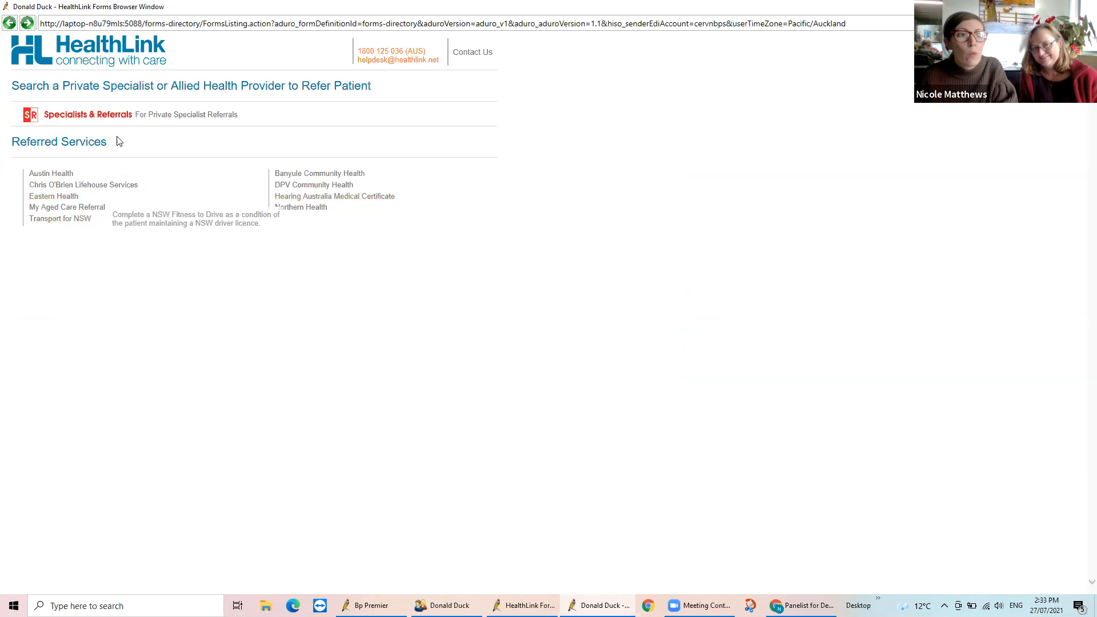
{"action": "left_click", "coordinate": [184, 117]}
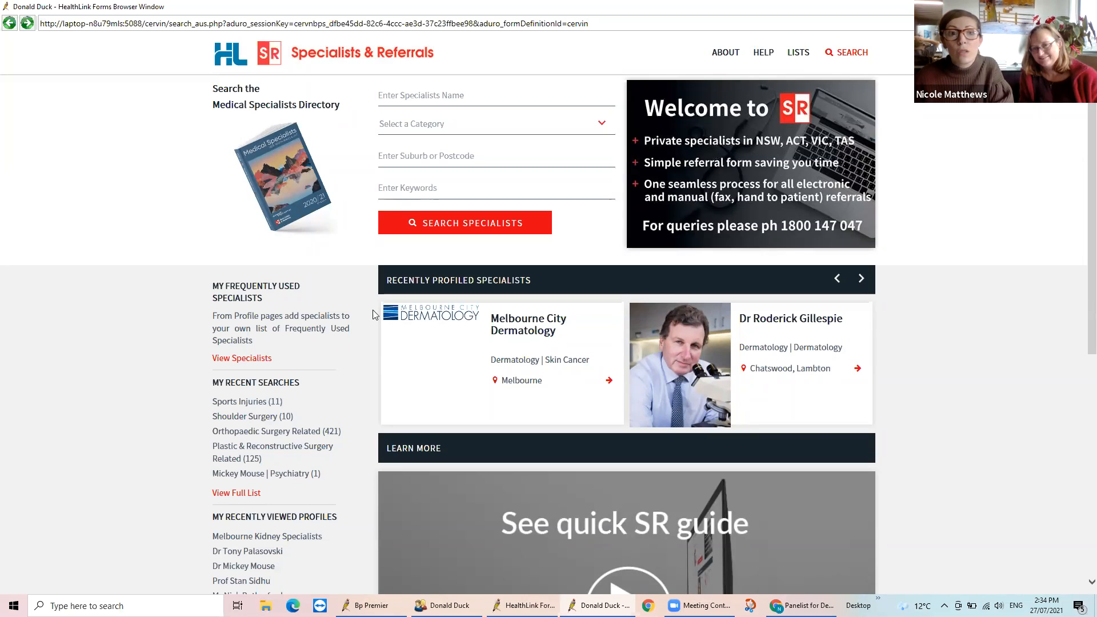
Search the specialists directory for the Dermatology Related category
{"action": "left_click", "coordinate": [601, 124]}
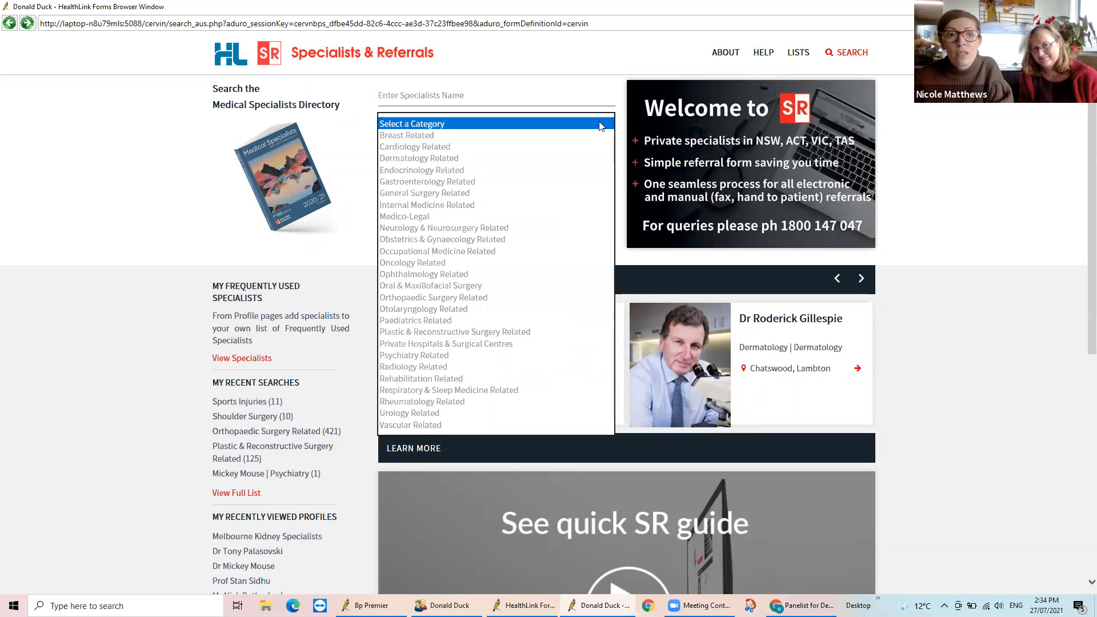
{"action": "left_click", "coordinate": [454, 157]}
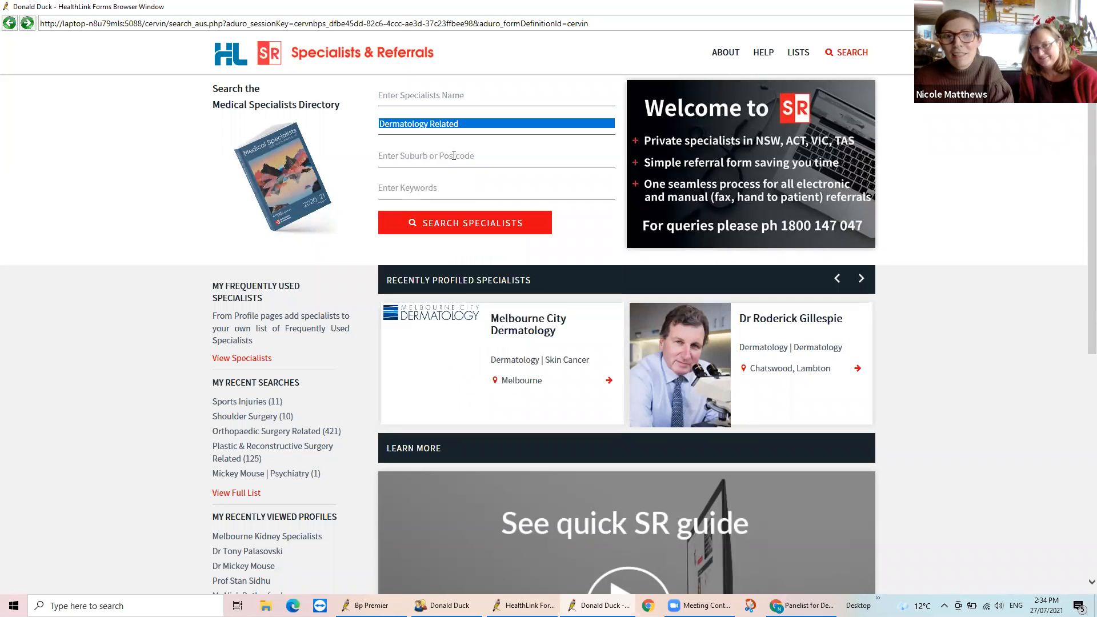
{"action": "left_click", "coordinate": [492, 228]}
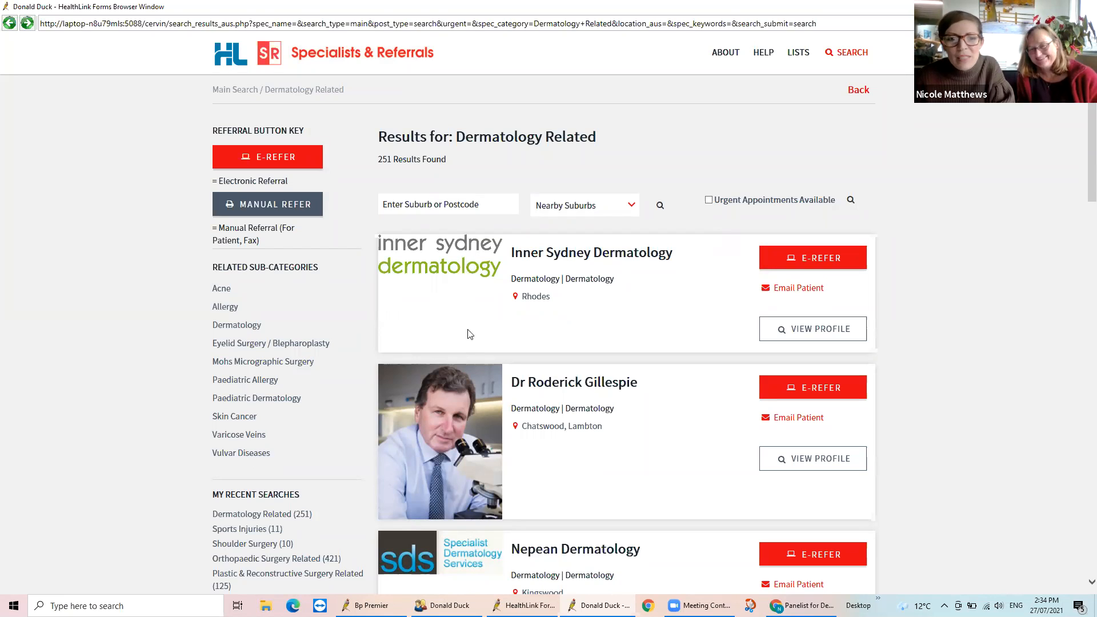
Check the e-referral locations offered for the first two dermatology results
{"action": "left_click", "coordinate": [800, 388]}
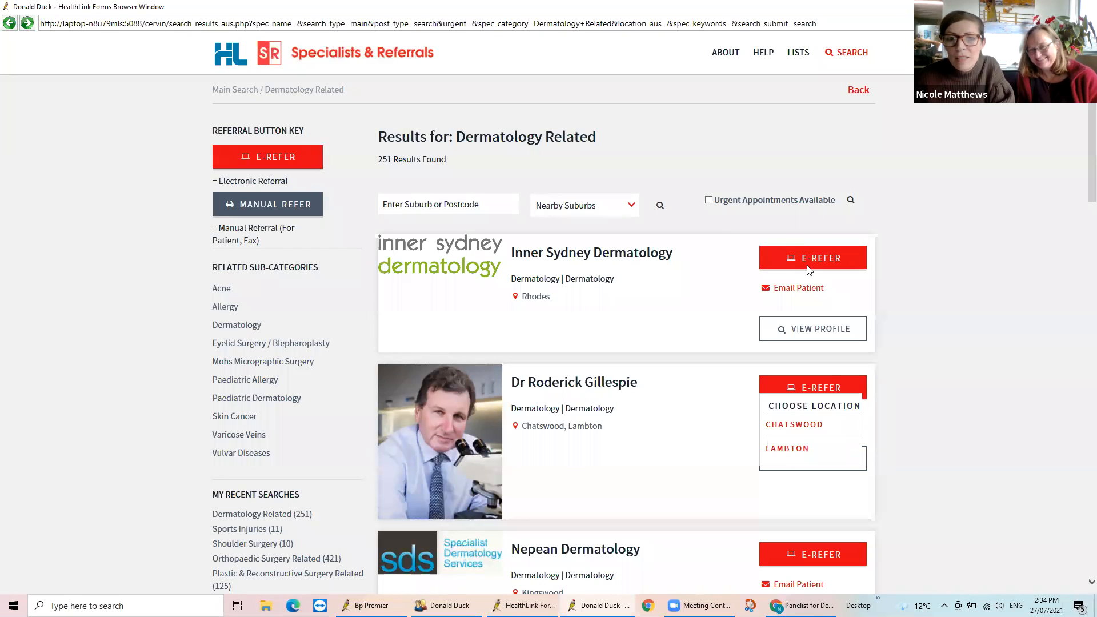
{"action": "left_click", "coordinate": [802, 251]}
{"action": "left_click", "coordinate": [816, 393]}
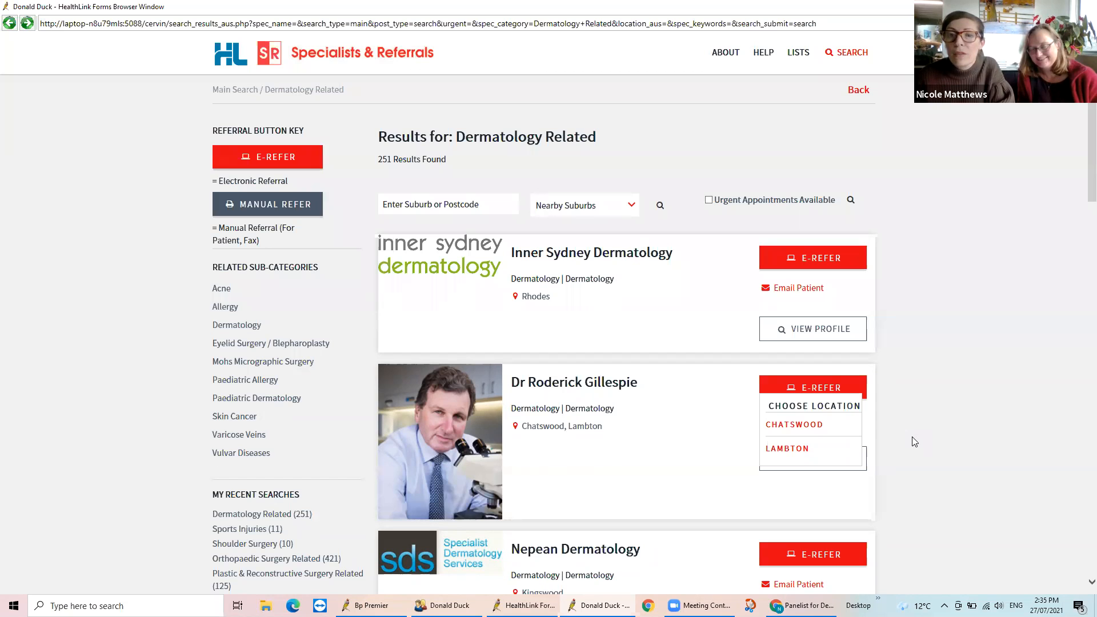
Check the manual referral locations of the Sydney, Miranda and Chatswood dermatologist and the e-referral location of Nepean Dermatology
{"action": "scroll", "coordinate": [897, 383], "scroll_direction": "down", "scroll_amount": 10}
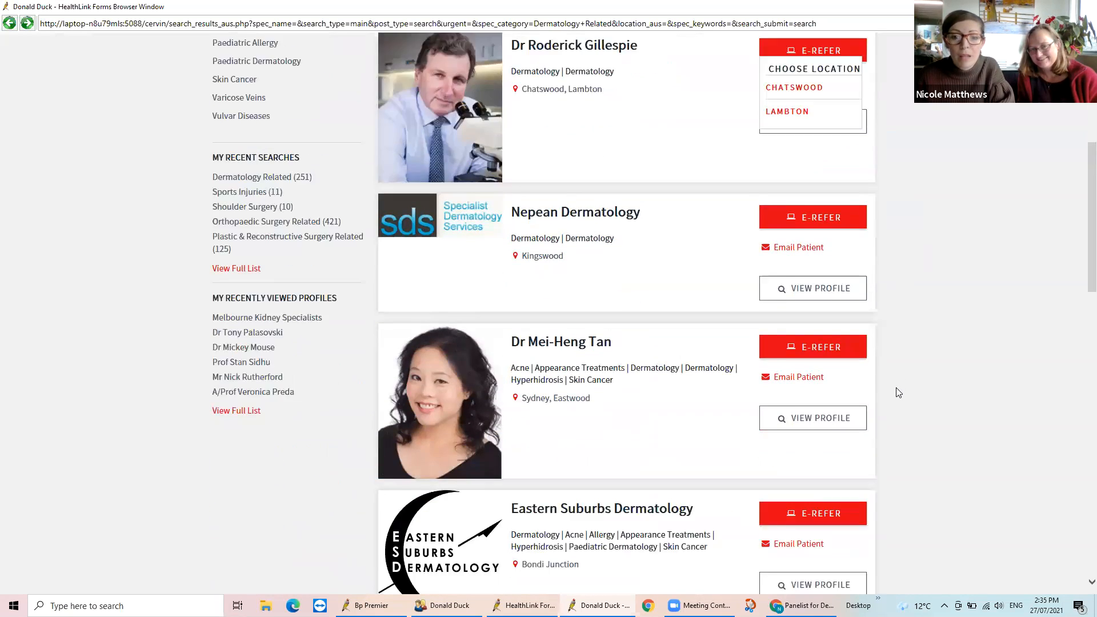
{"action": "left_click", "coordinate": [794, 442]}
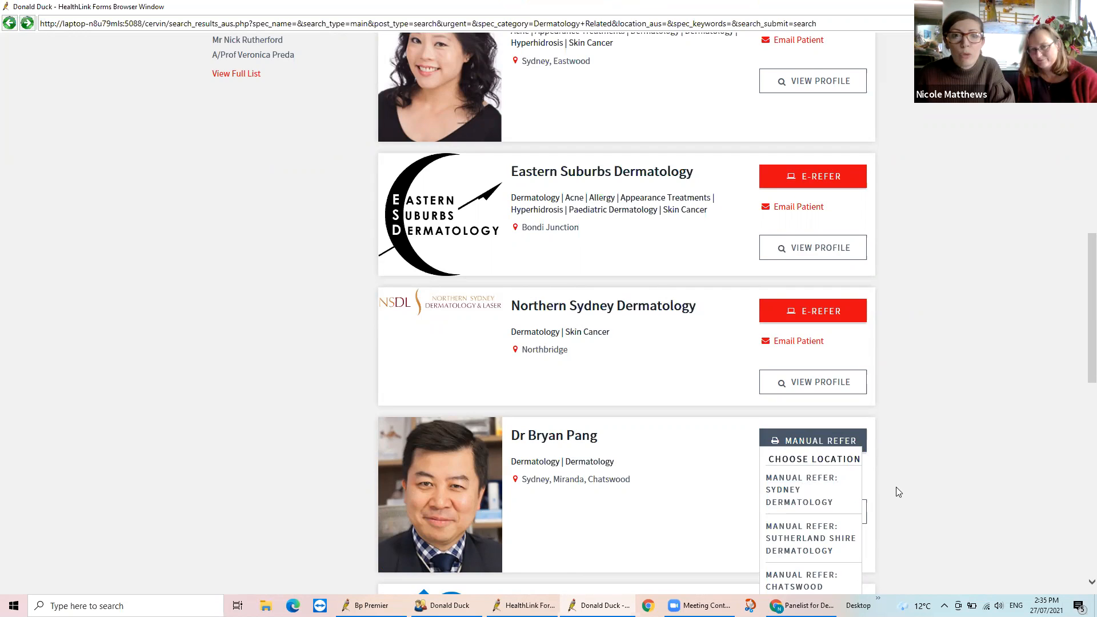
{"action": "scroll", "coordinate": [898, 493], "scroll_direction": "up", "scroll_amount": 6}
{"action": "left_click", "coordinate": [790, 214]}
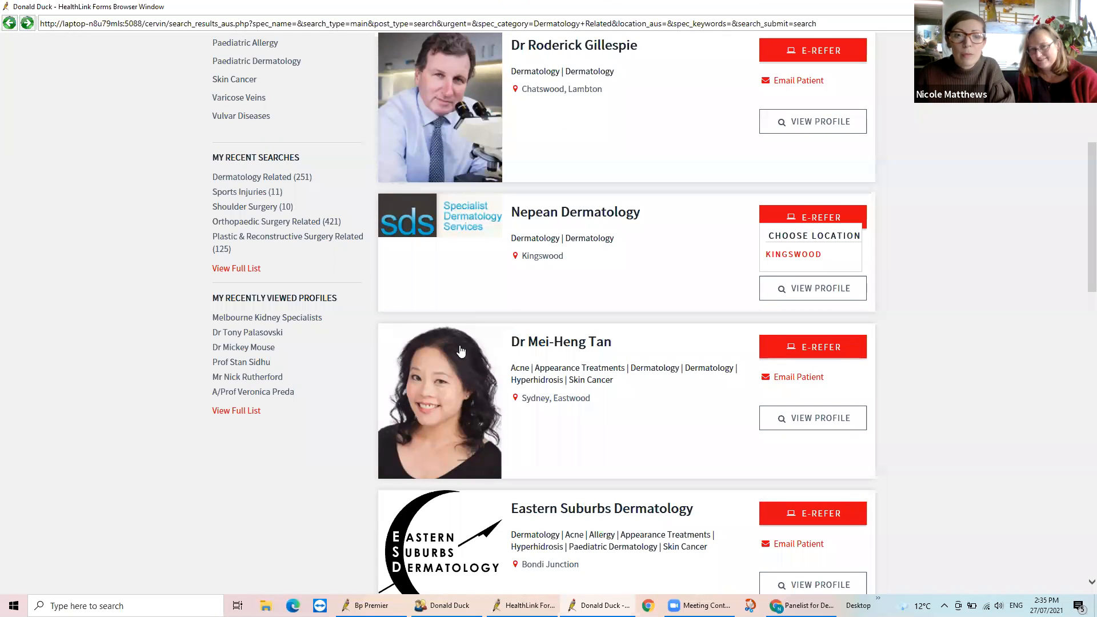
Open the Eastern Suburbs Dermatology profile and review its medical specialists and e-referral location
{"action": "scroll", "coordinate": [982, 480], "scroll_direction": "down", "scroll_amount": 4}
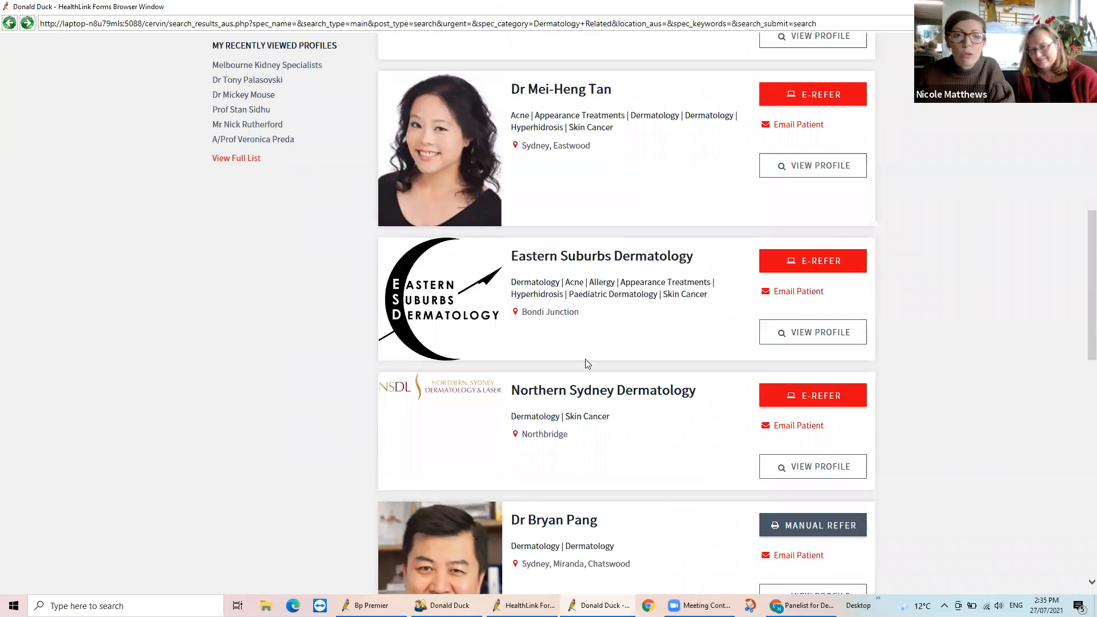
{"action": "left_click", "coordinate": [578, 273]}
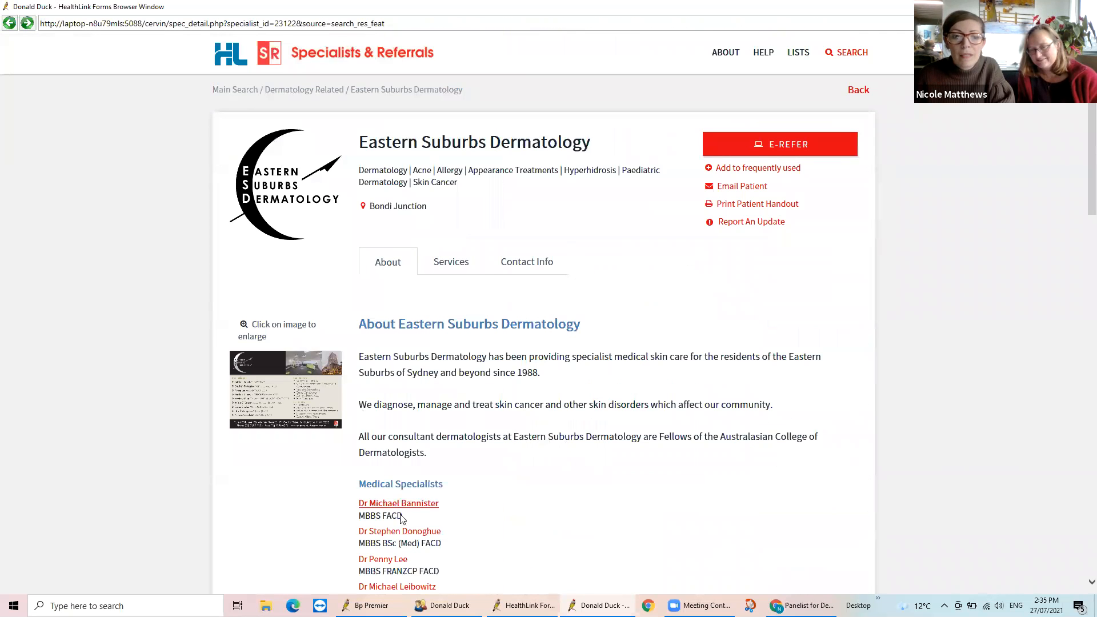
{"action": "scroll", "coordinate": [574, 527], "scroll_direction": "down", "scroll_amount": 1}
{"action": "scroll", "coordinate": [574, 527], "scroll_direction": "down", "scroll_amount": 4}
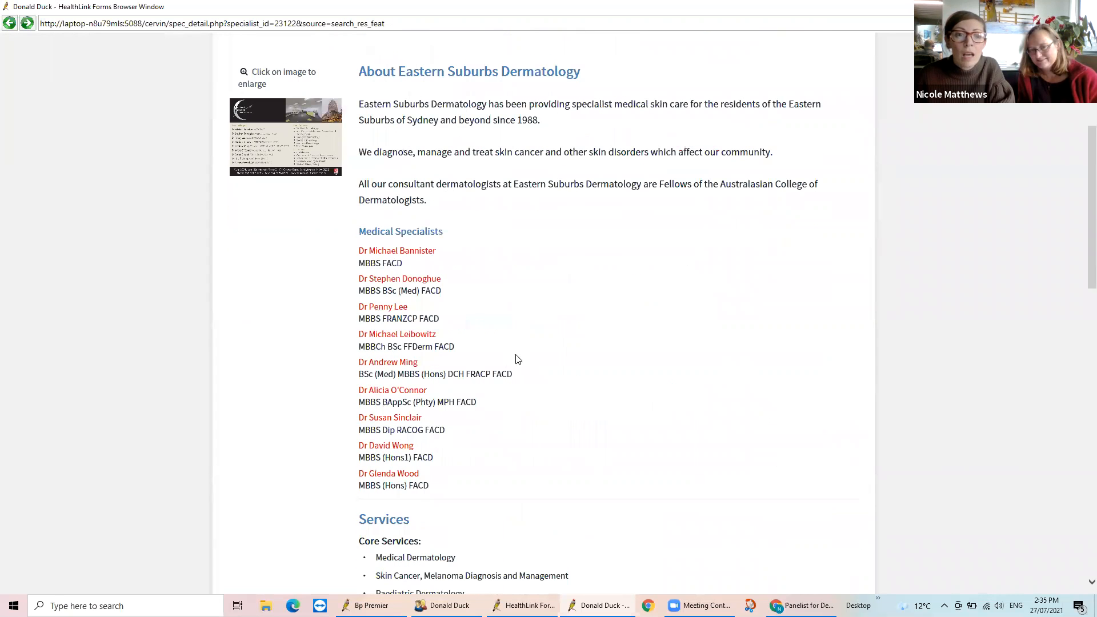
{"action": "scroll", "coordinate": [564, 363], "scroll_direction": "up", "scroll_amount": 5}
{"action": "left_click", "coordinate": [797, 140]}
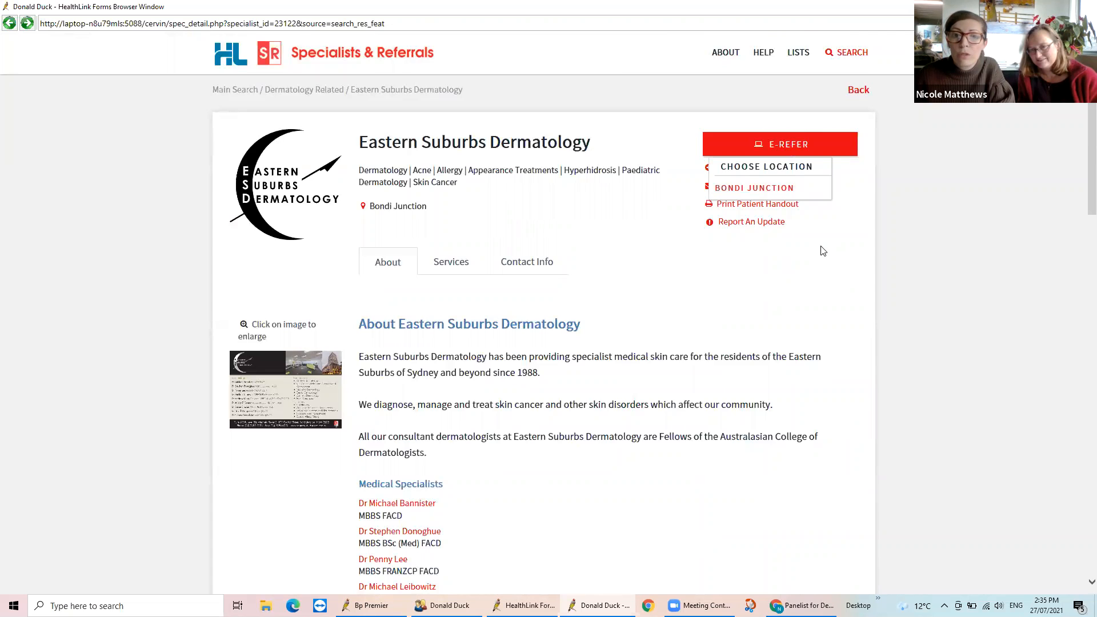
Open the second listed medical specialist's profile from Eastern Suburbs Dermatology and check the e-referral locations offered
{"action": "scroll", "coordinate": [823, 251], "scroll_direction": "down", "scroll_amount": 4}
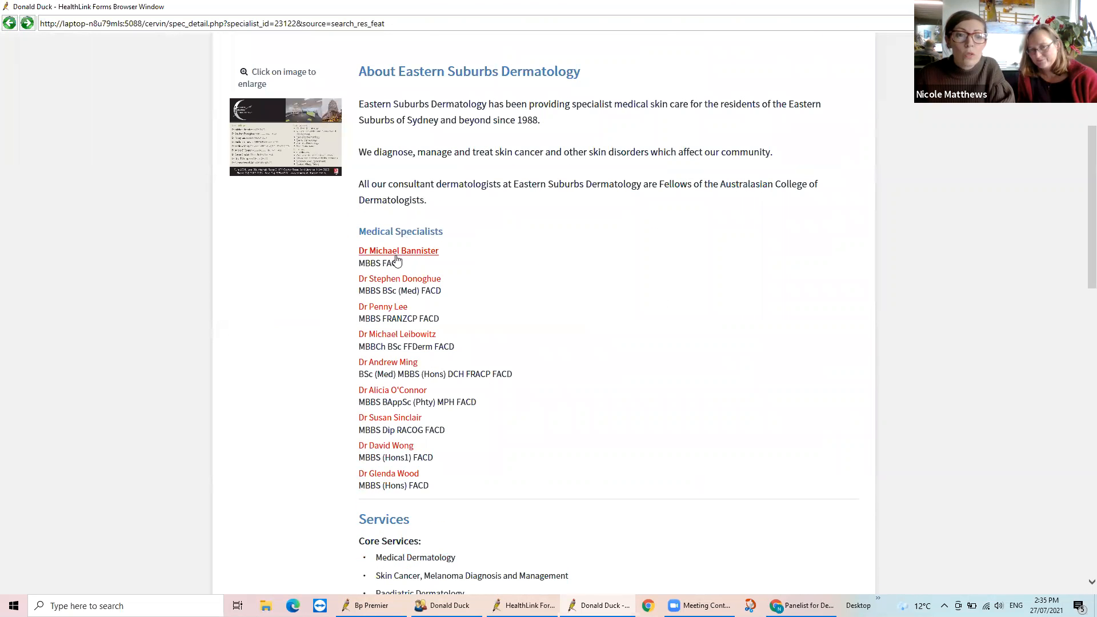
{"action": "left_click", "coordinate": [399, 279]}
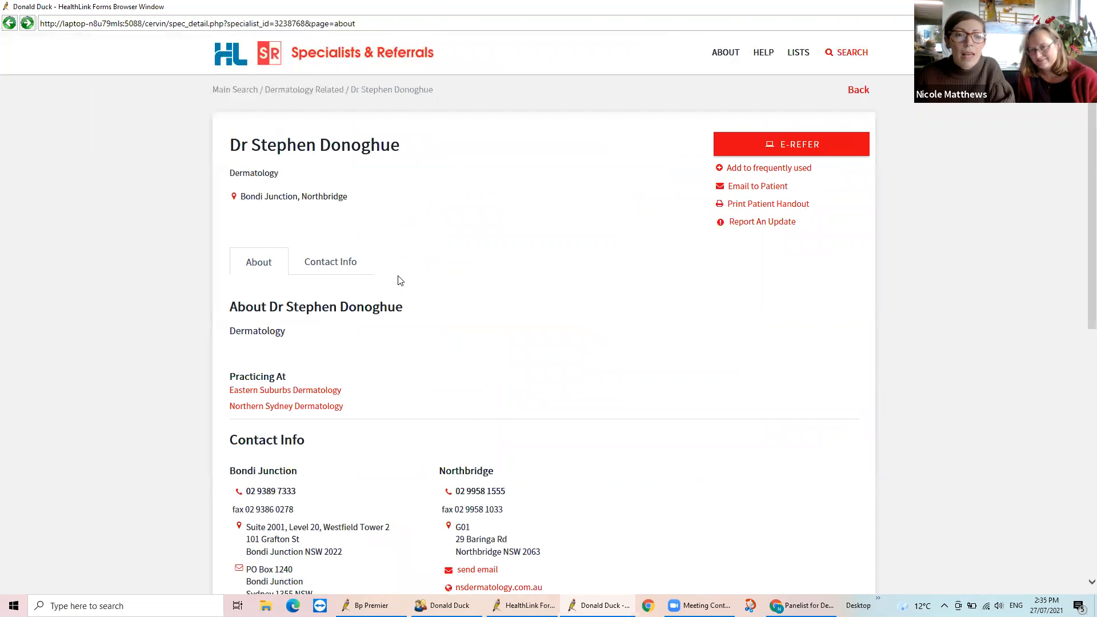
{"action": "scroll", "coordinate": [707, 370], "scroll_direction": "down", "scroll_amount": 2}
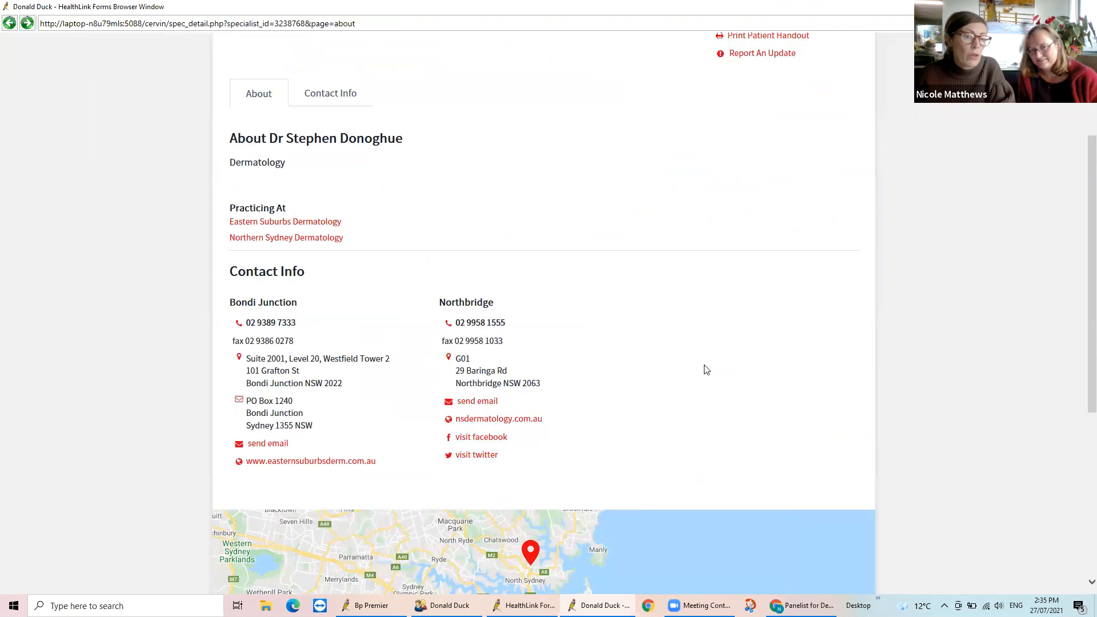
{"action": "scroll", "coordinate": [705, 369], "scroll_direction": "up", "scroll_amount": 3}
{"action": "left_click", "coordinate": [782, 146]}
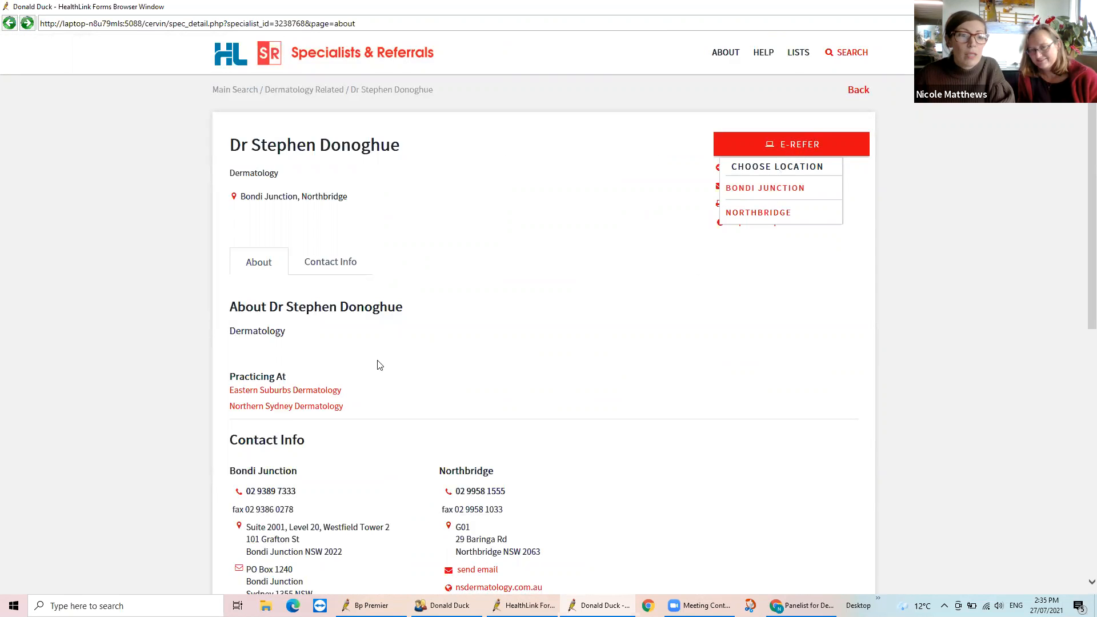
{"action": "left_click", "coordinate": [328, 434]}
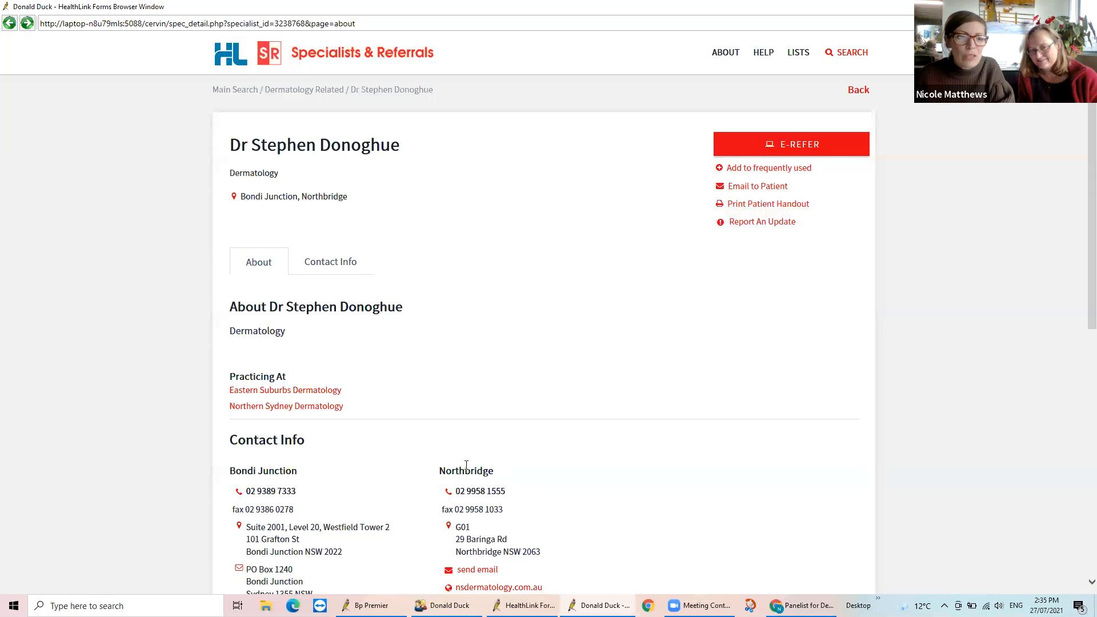
Compare the specialist's Bondi Junction and Northbridge contact details and bring up the e-referral location choices again
{"action": "scroll", "coordinate": [612, 453], "scroll_direction": "down", "scroll_amount": 2}
{"action": "scroll", "coordinate": [611, 453], "scroll_direction": "down", "scroll_amount": 2}
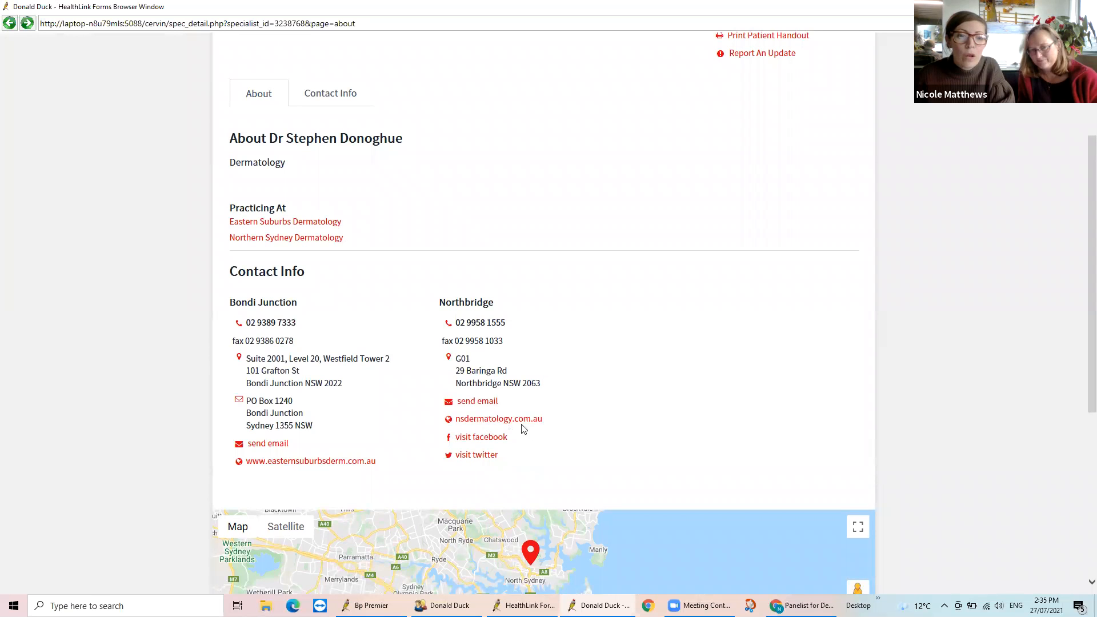
{"action": "scroll", "coordinate": [572, 428], "scroll_direction": "up", "scroll_amount": 4}
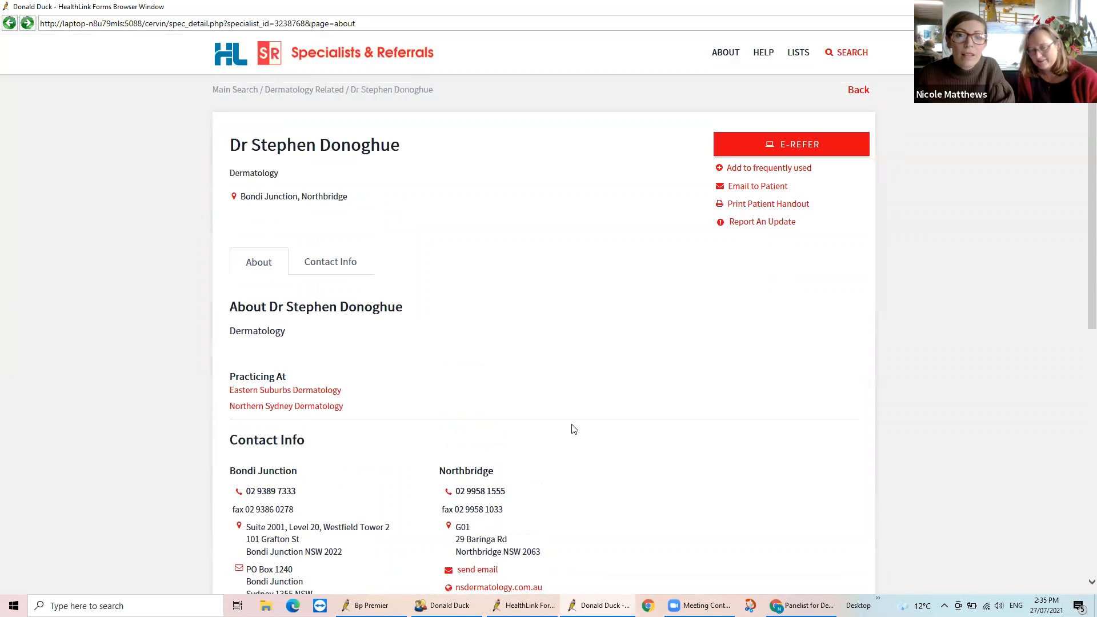
{"action": "left_click", "coordinate": [796, 147]}
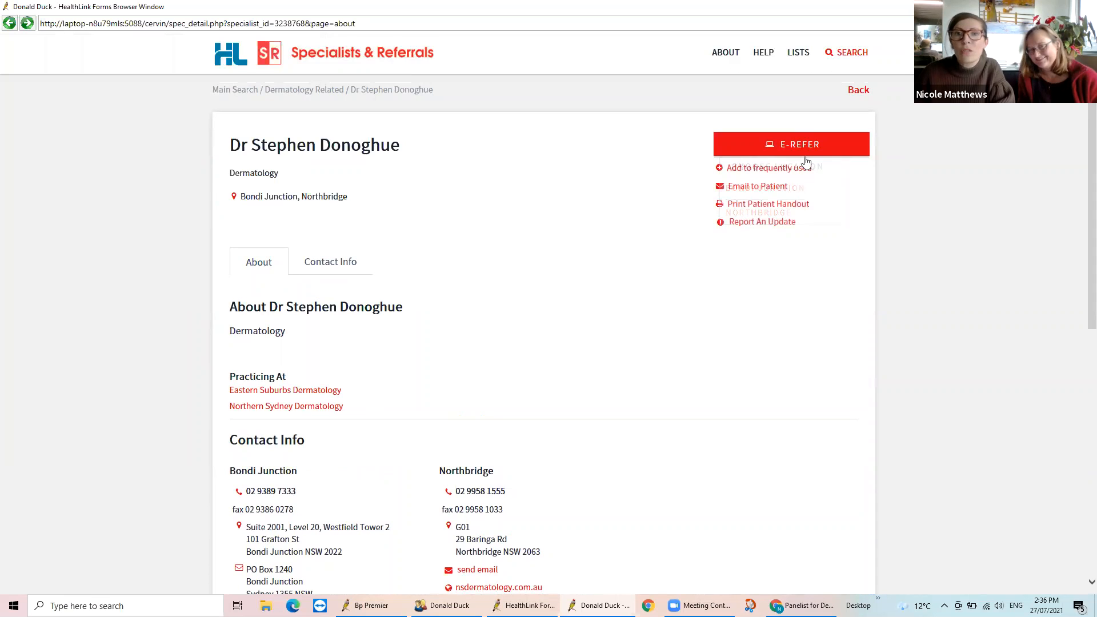
Return to the main directory search and search by specialist name for "mouse", choosing the Mickey Mouse | Psychiatry suggestion
{"action": "left_click", "coordinate": [851, 53]}
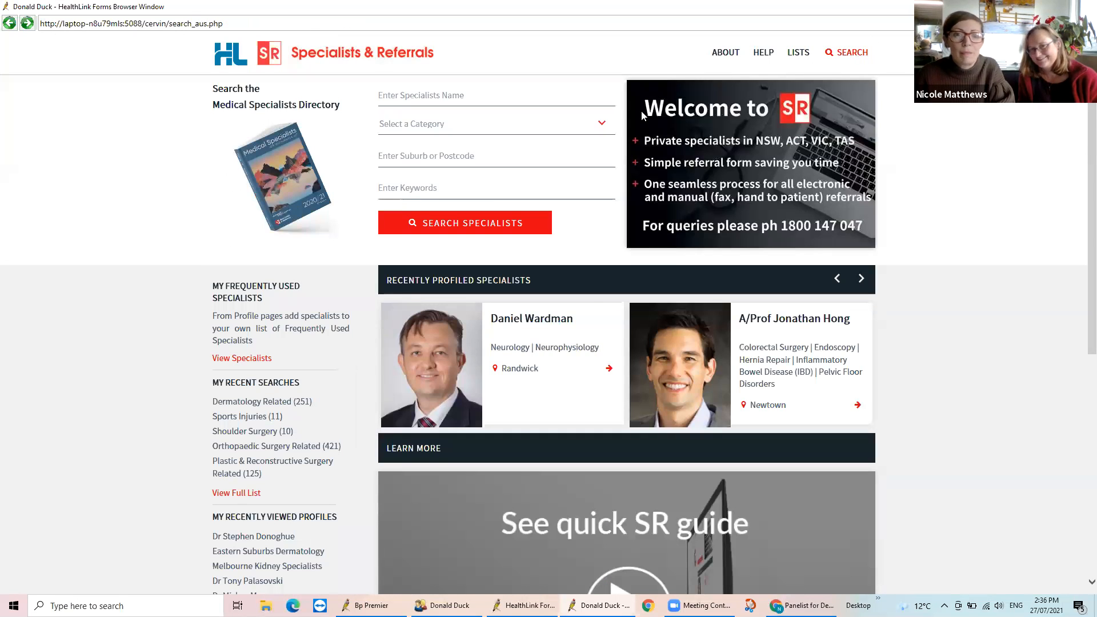
{"action": "left_click", "coordinate": [528, 92]}
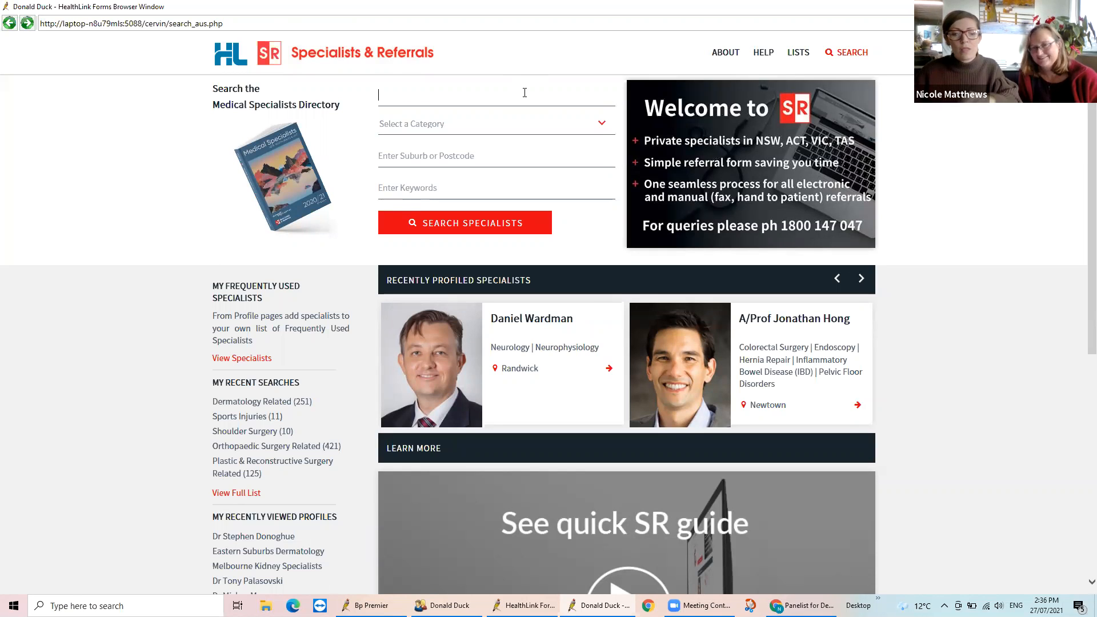
{"action": "type", "text": "m"}
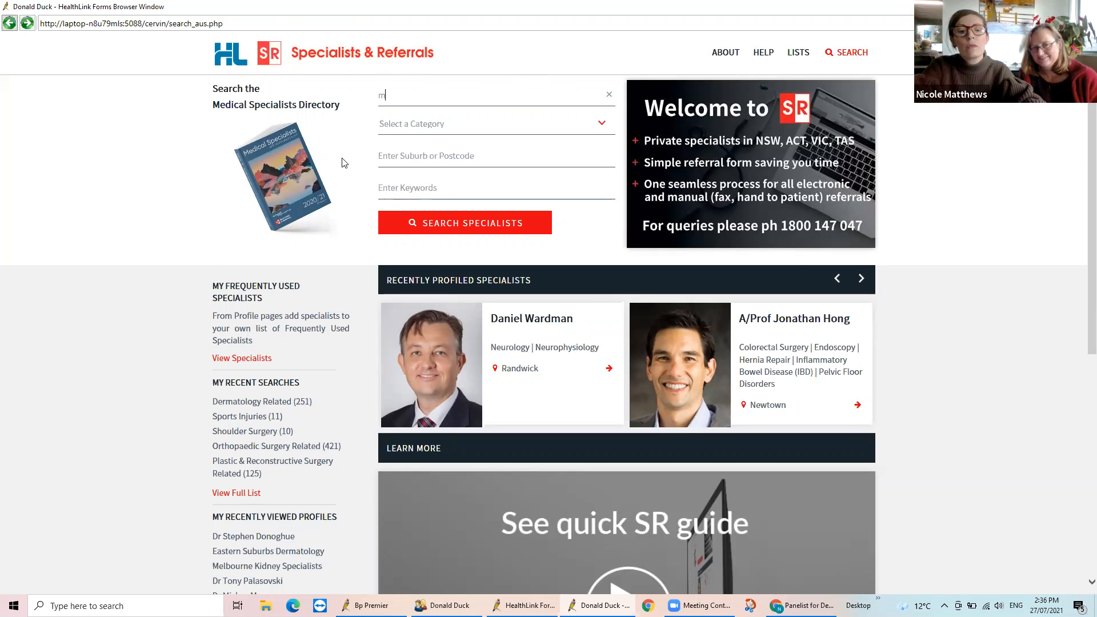
{"action": "type", "text": "ouse"}
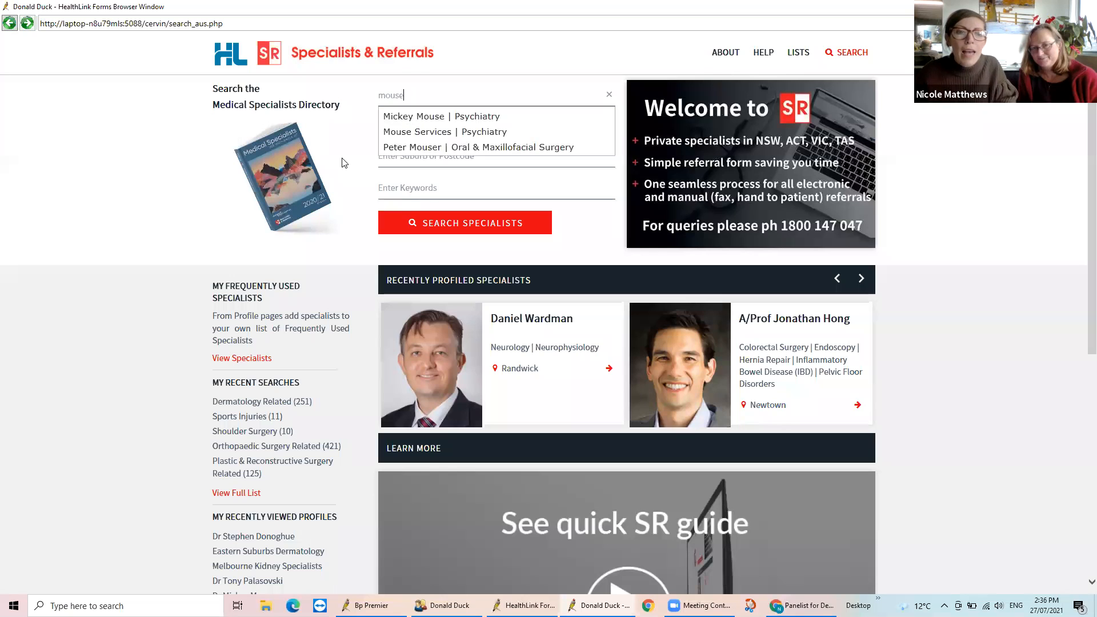
{"action": "left_click", "coordinate": [469, 118]}
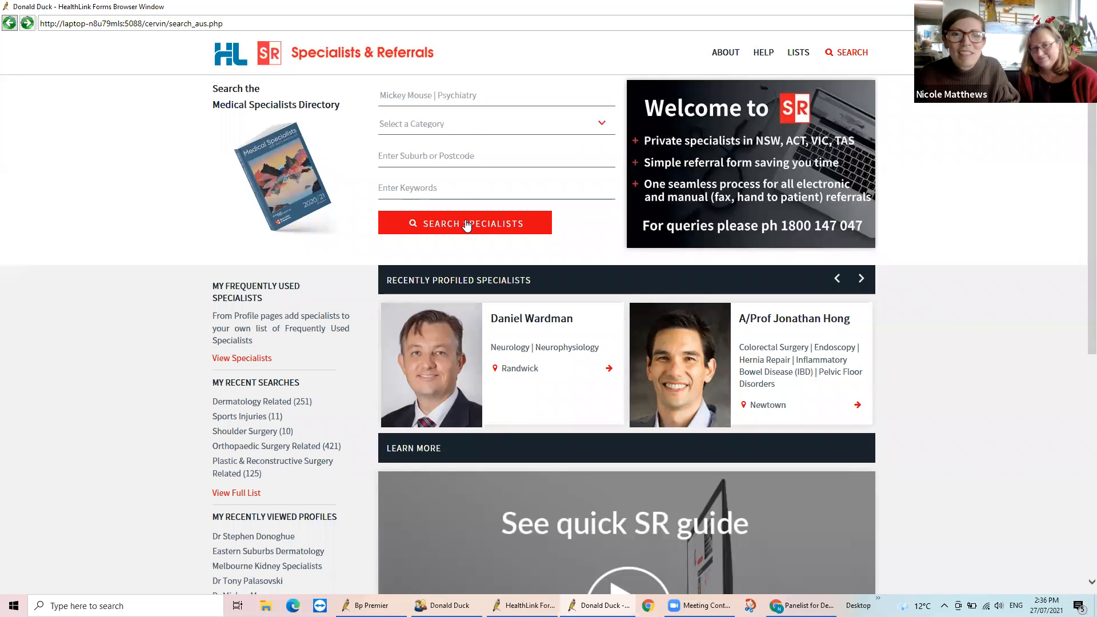
{"action": "left_click", "coordinate": [465, 222]}
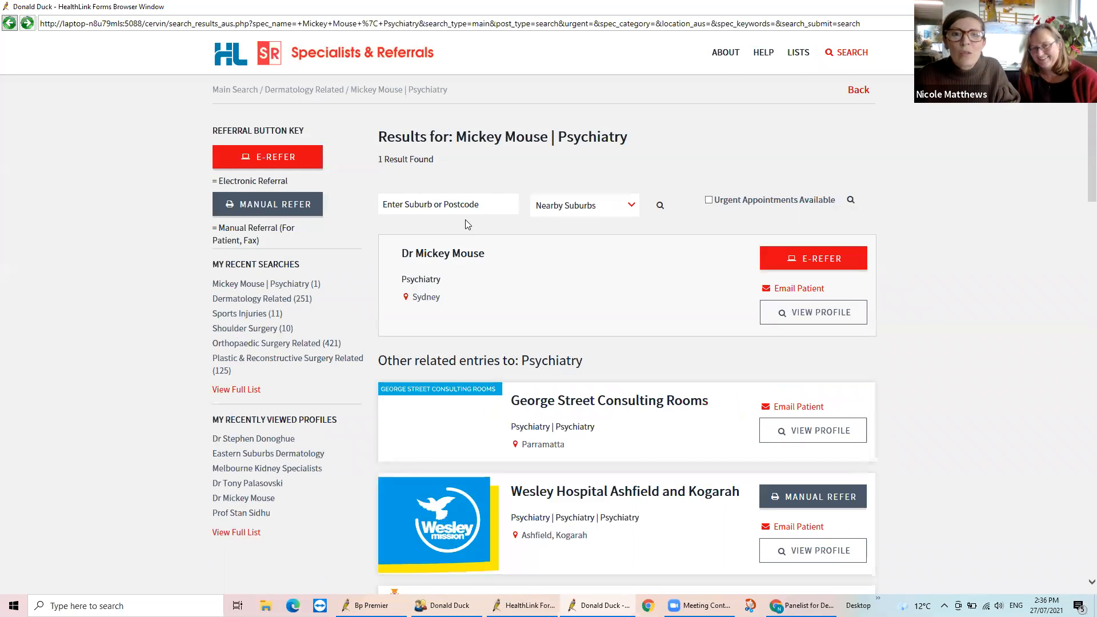
Check the e-referral and manual referral locations offered for Dr Mickey Mouse and open the full profile
{"action": "left_click", "coordinate": [799, 261]}
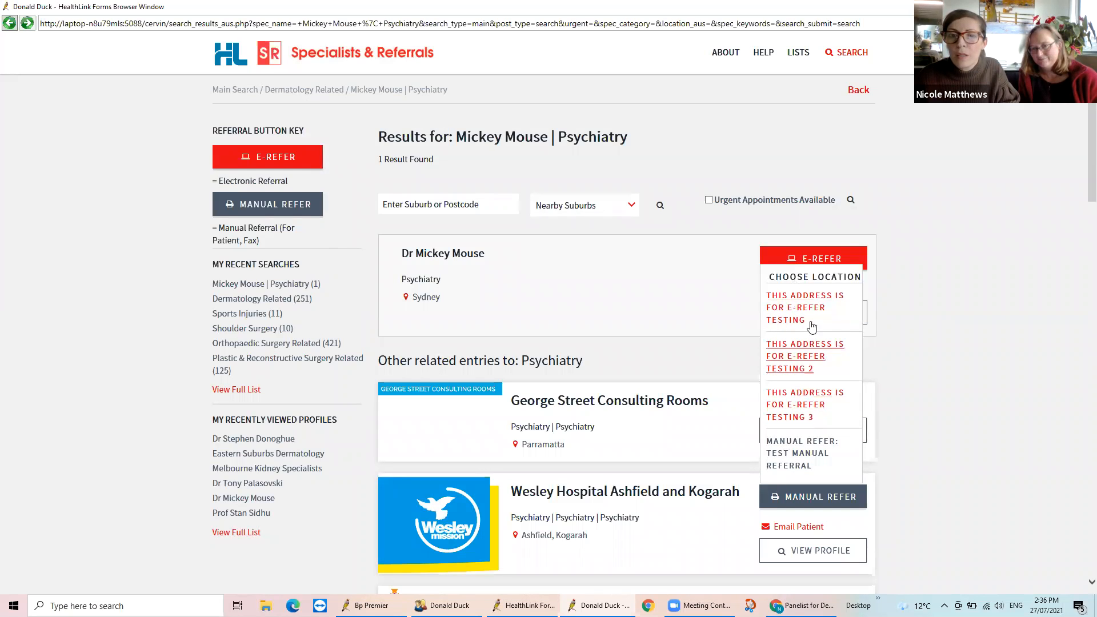
{"action": "left_click", "coordinate": [447, 256]}
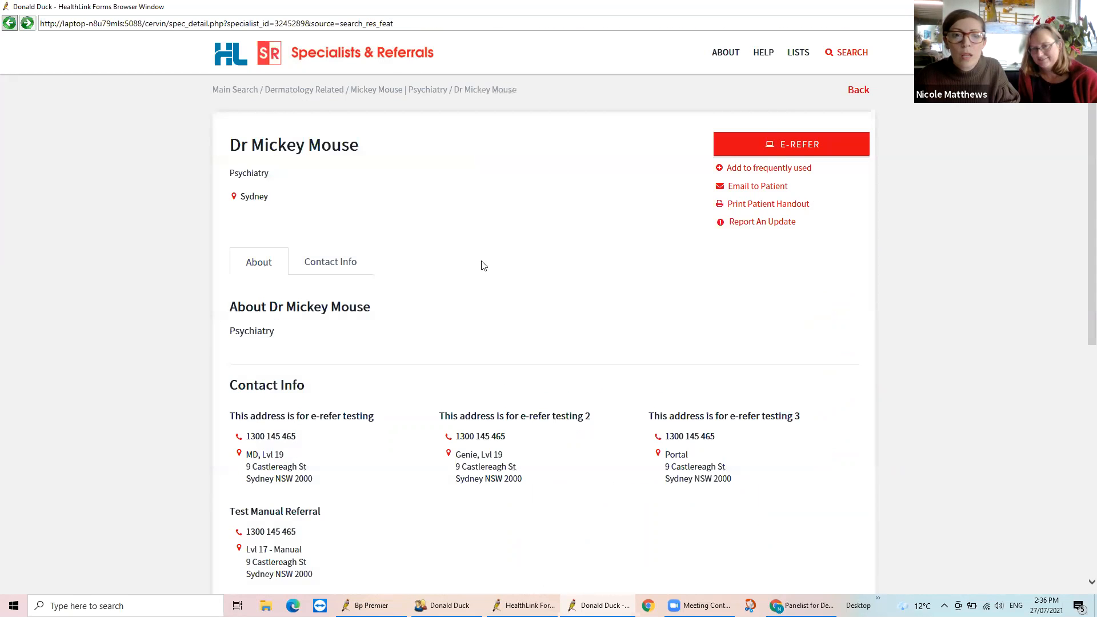
Start an e-referral to Dr Mickey Mouse at the location "This address is for e-refer testing 3"
{"action": "scroll", "coordinate": [603, 307], "scroll_direction": "down", "scroll_amount": 2}
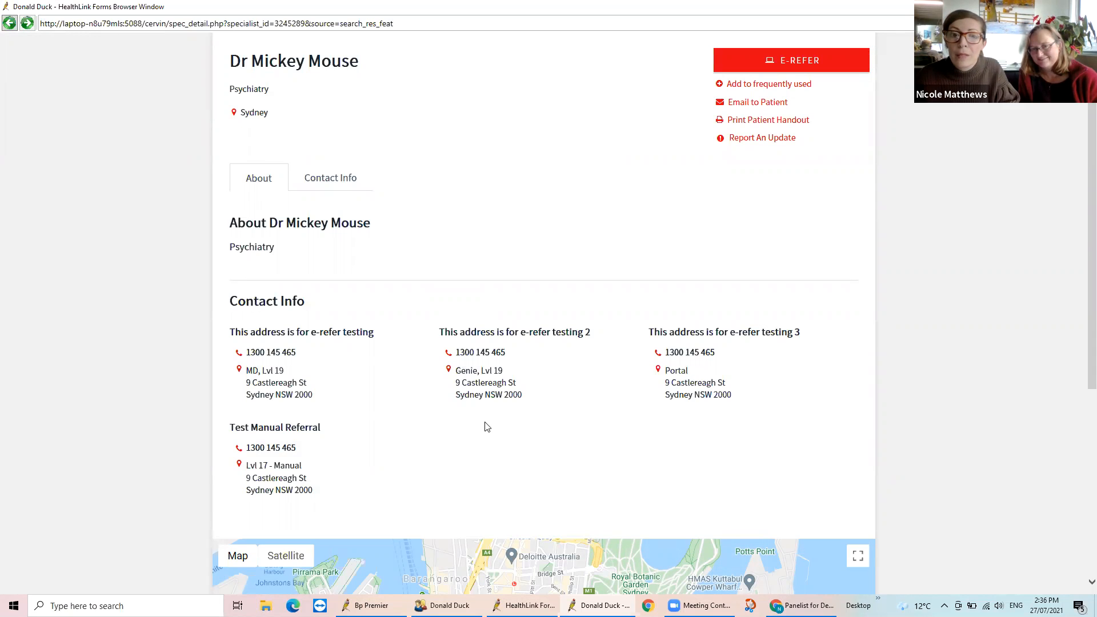
{"action": "left_click", "coordinate": [782, 69]}
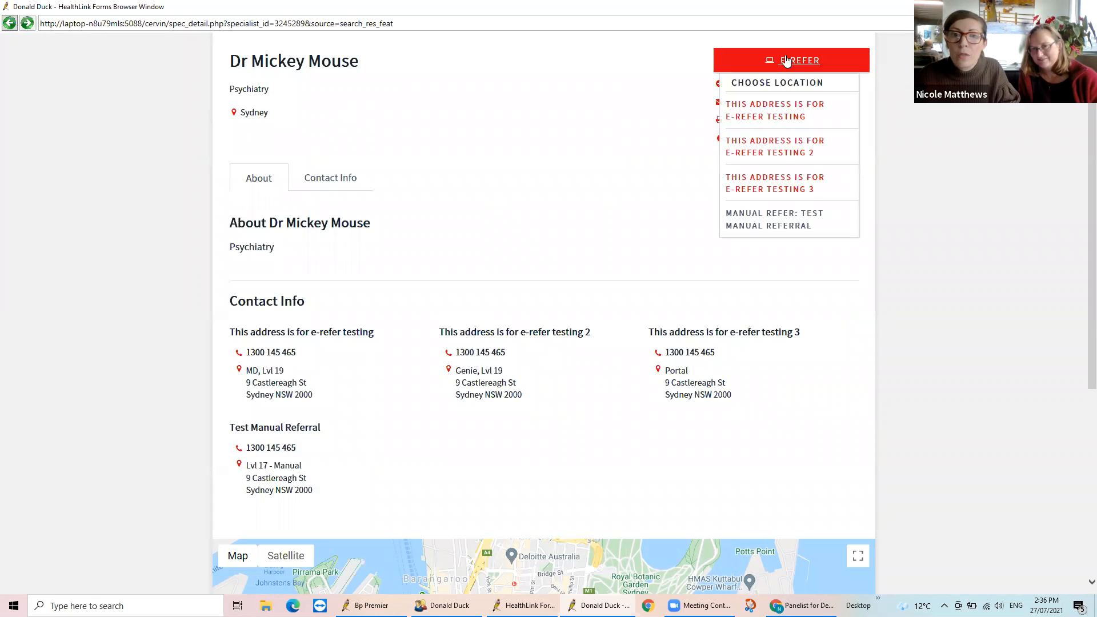
{"action": "left_click", "coordinate": [781, 181]}
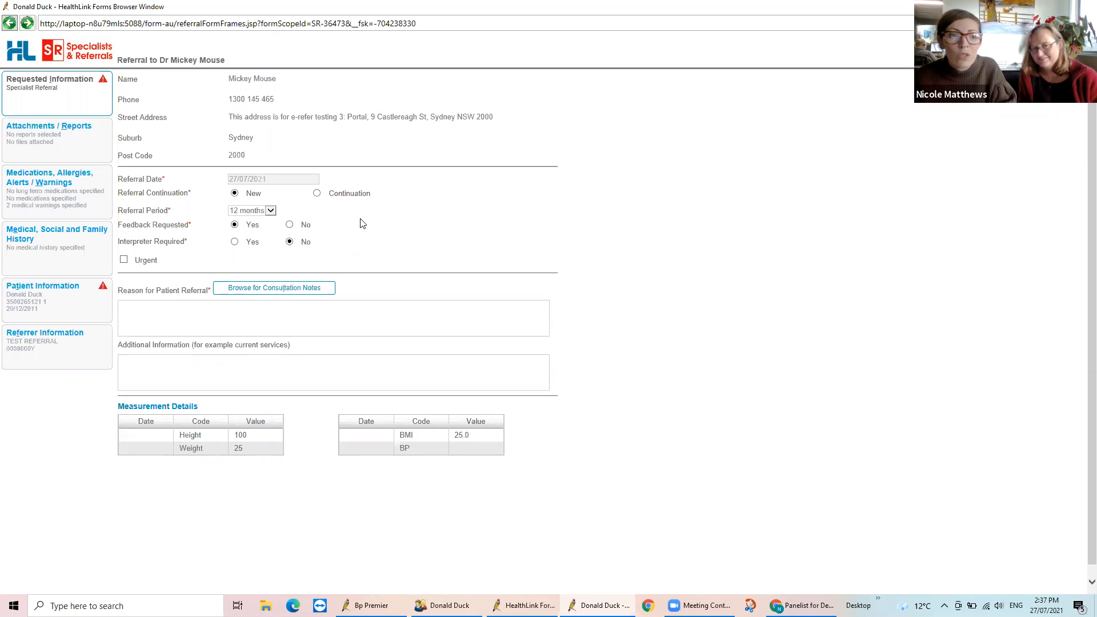
Fill in the requested information with a 12 months referral period, urgent description "igyuftytyf" and referral reason "vgjftycyuycu"
{"action": "left_click", "coordinate": [270, 211]}
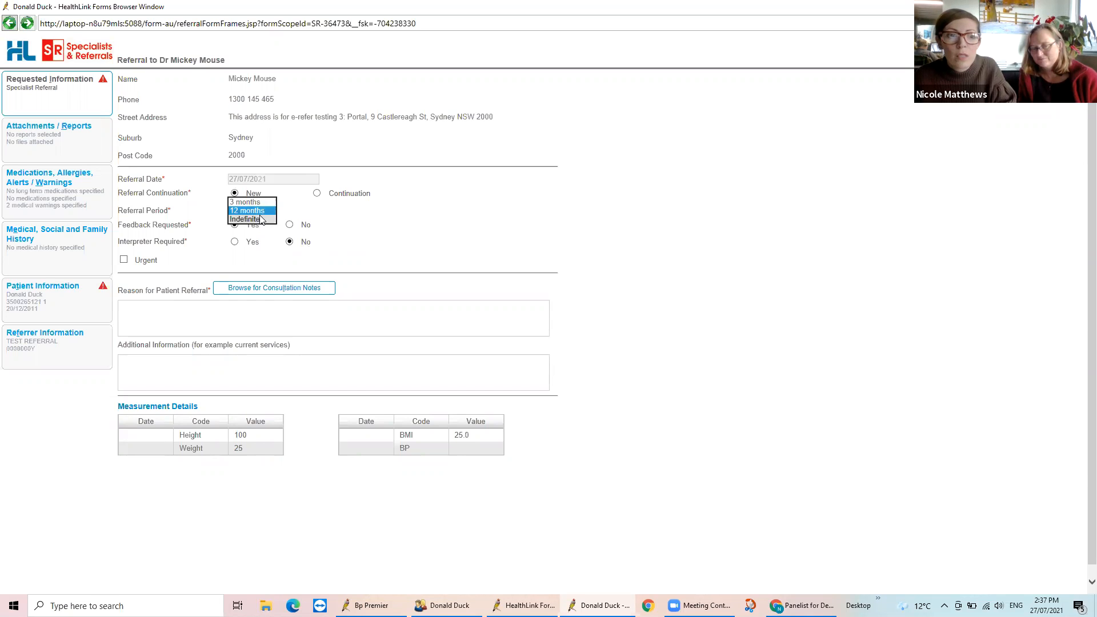
{"action": "left_click", "coordinate": [252, 211]}
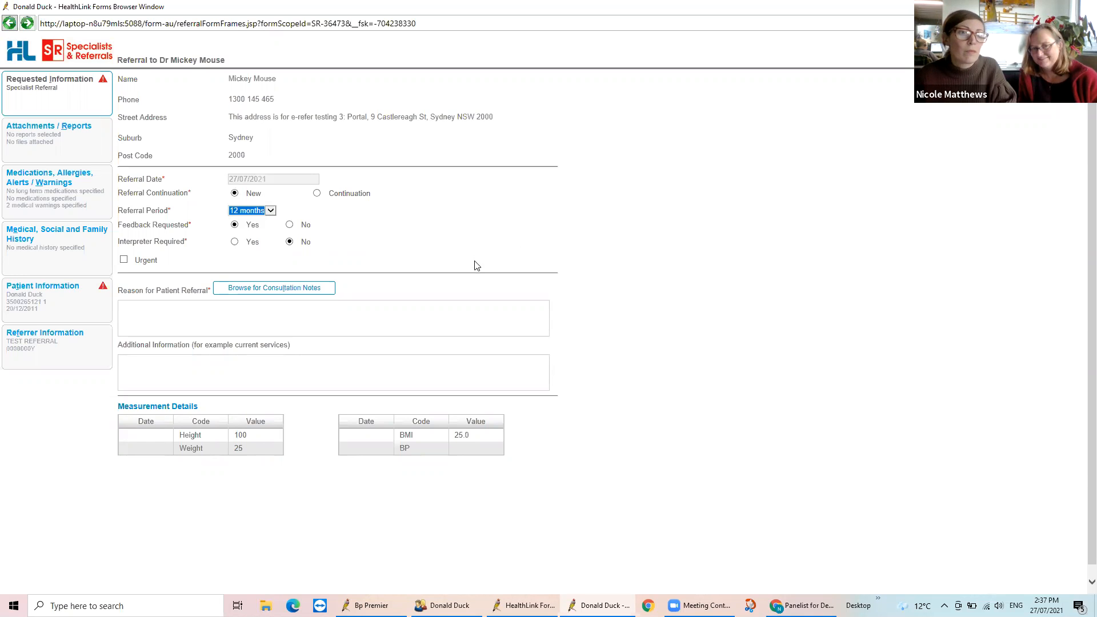
{"action": "left_click", "coordinate": [124, 261]}
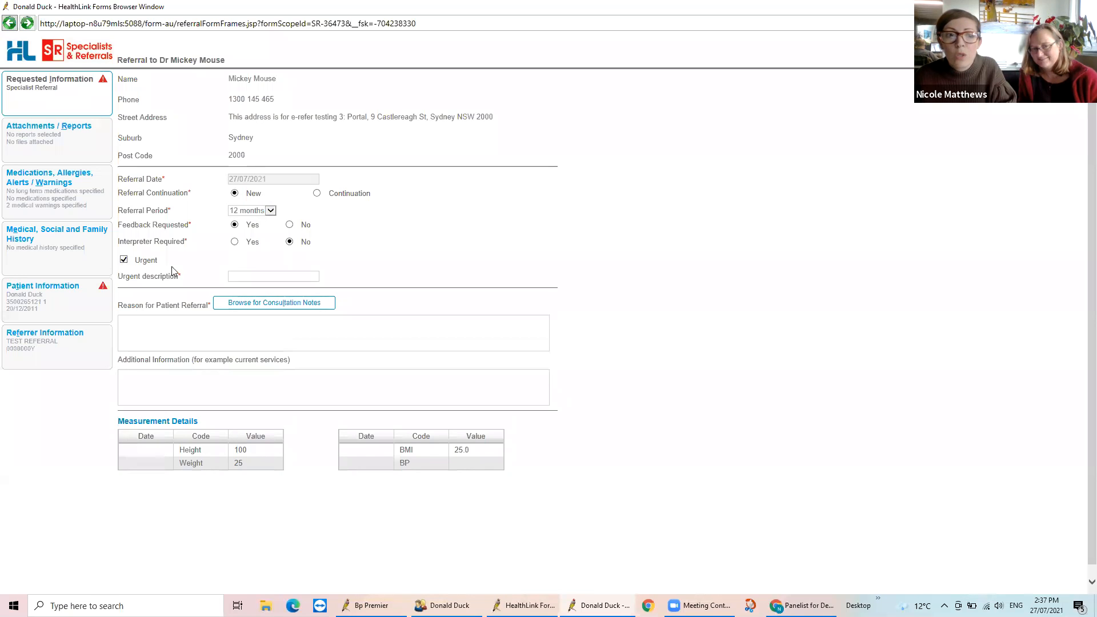
{"action": "type", "text": "igyuftytyf"}
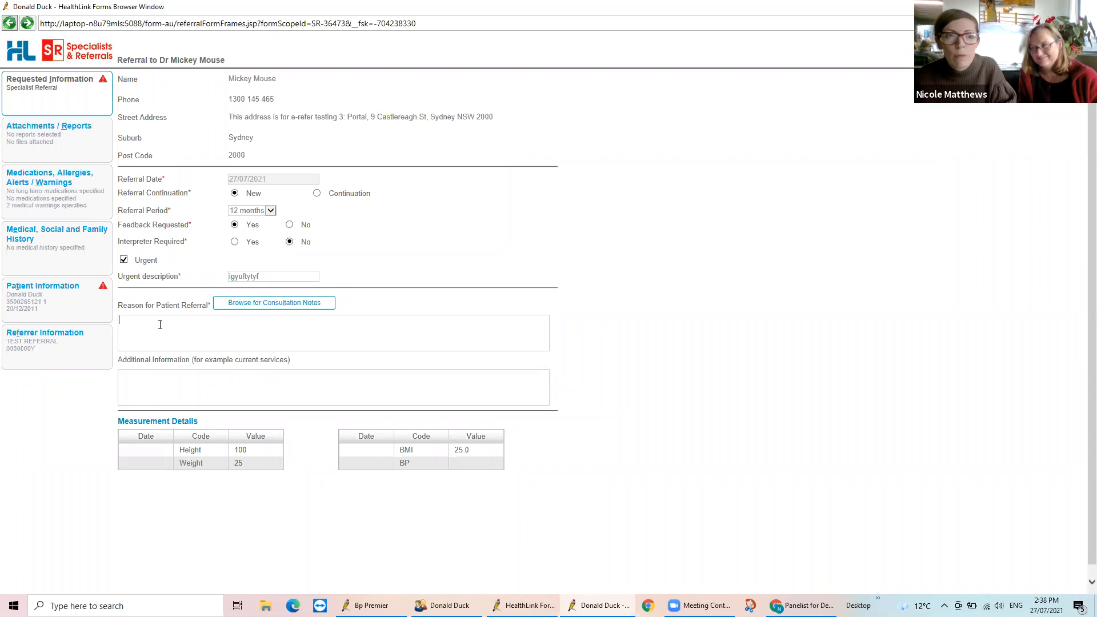
{"action": "type", "text": "vgjlftycyuycu"}
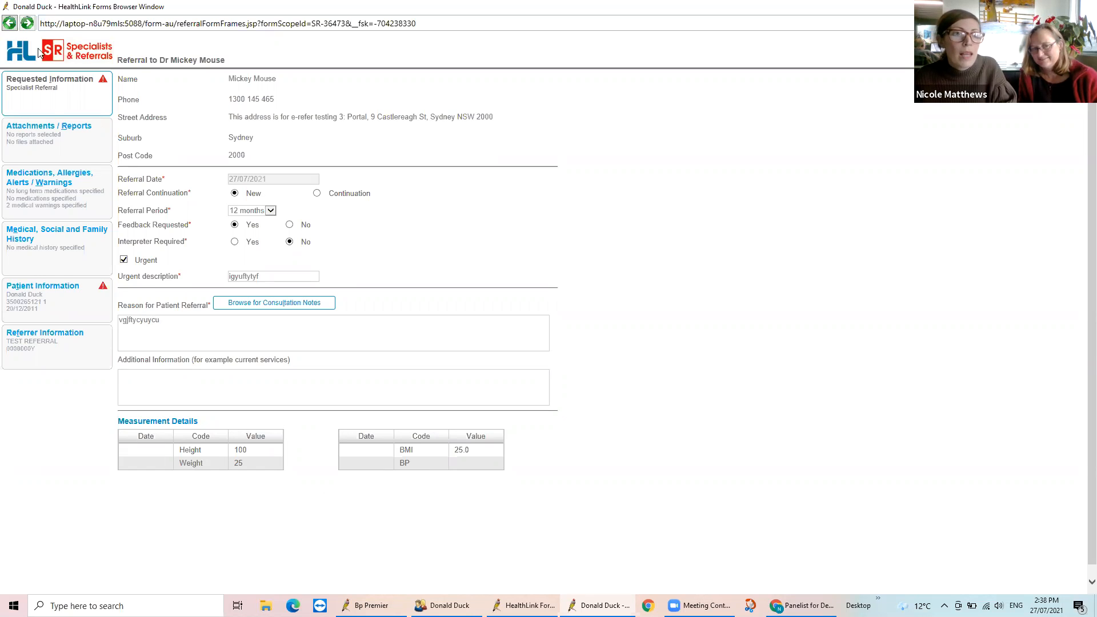
Attach the Master Iron Studies report dated 10/03/2021 from the patient's diagnostic reports to the referral
{"action": "left_click", "coordinate": [45, 130]}
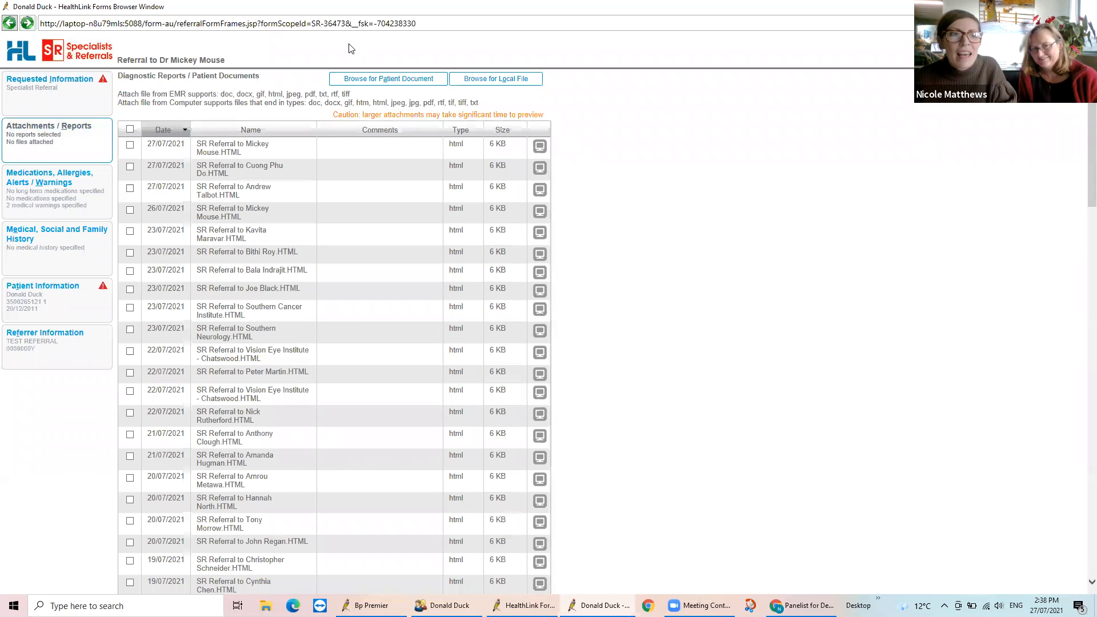
{"action": "scroll", "coordinate": [577, 169], "scroll_direction": "down", "scroll_amount": 5}
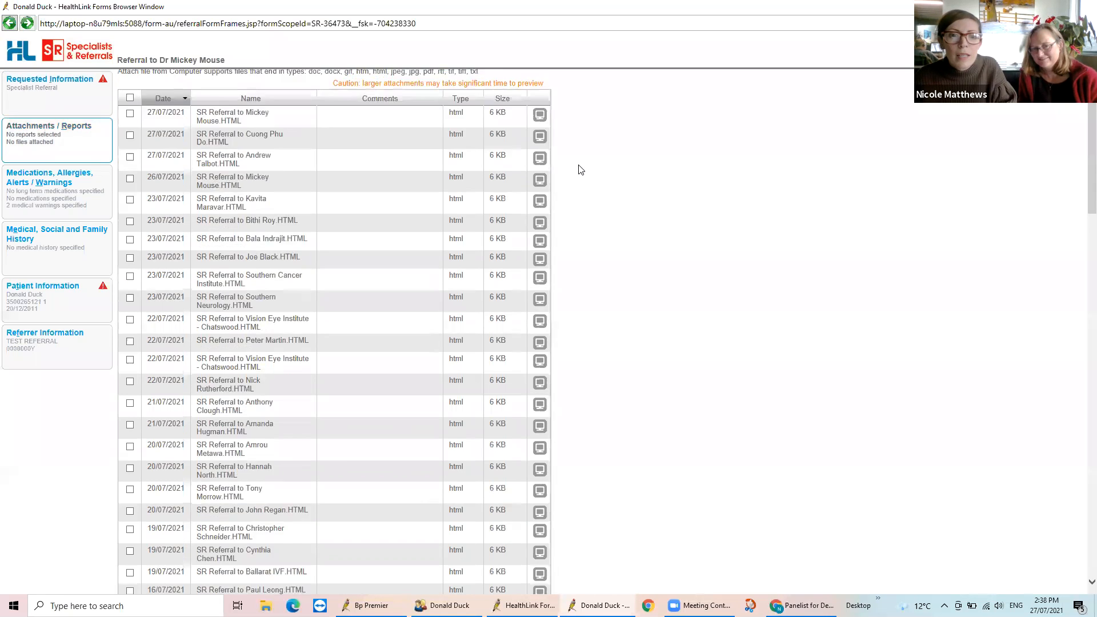
{"action": "scroll", "coordinate": [586, 175], "scroll_direction": "down", "scroll_amount": 15}
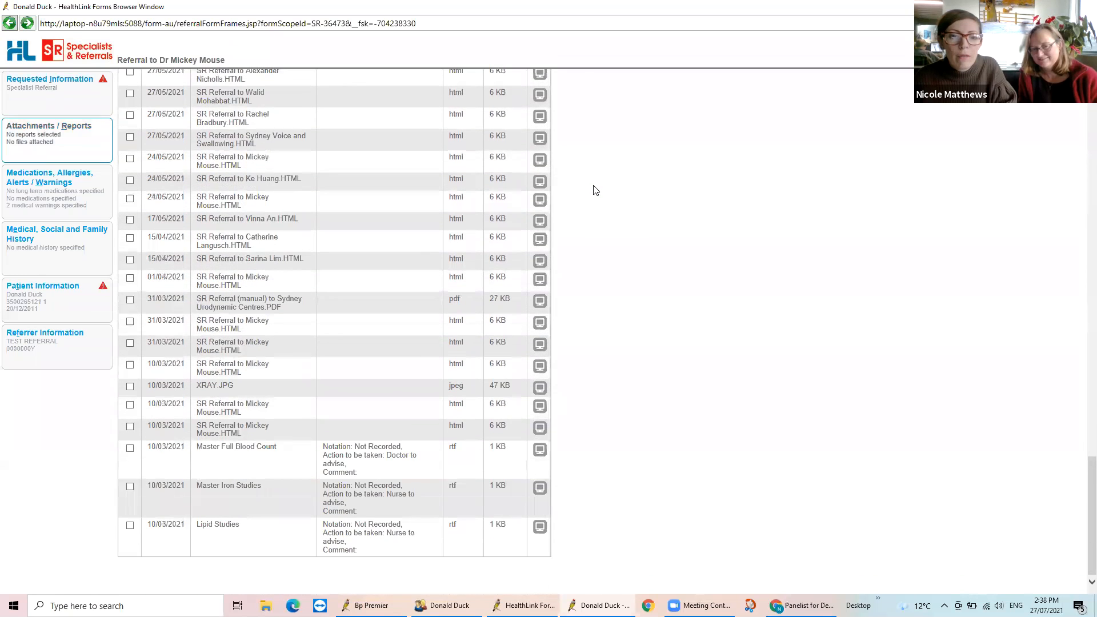
{"action": "left_click", "coordinate": [130, 488]}
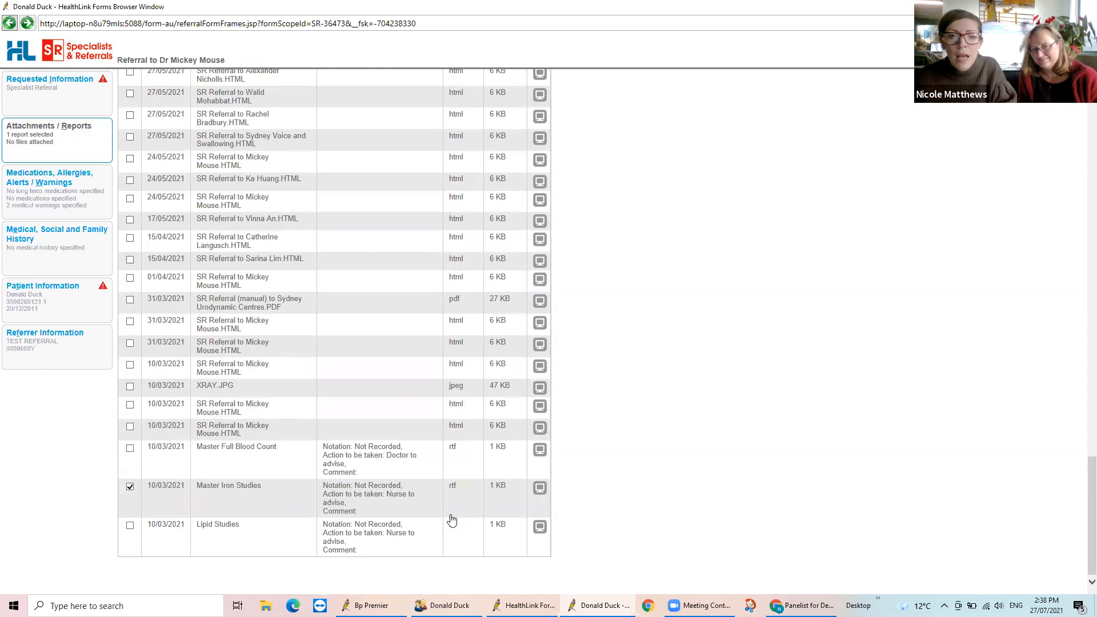
Preview the Master Full Blood Count report and close the preview without attaching it
{"action": "left_click", "coordinate": [537, 453]}
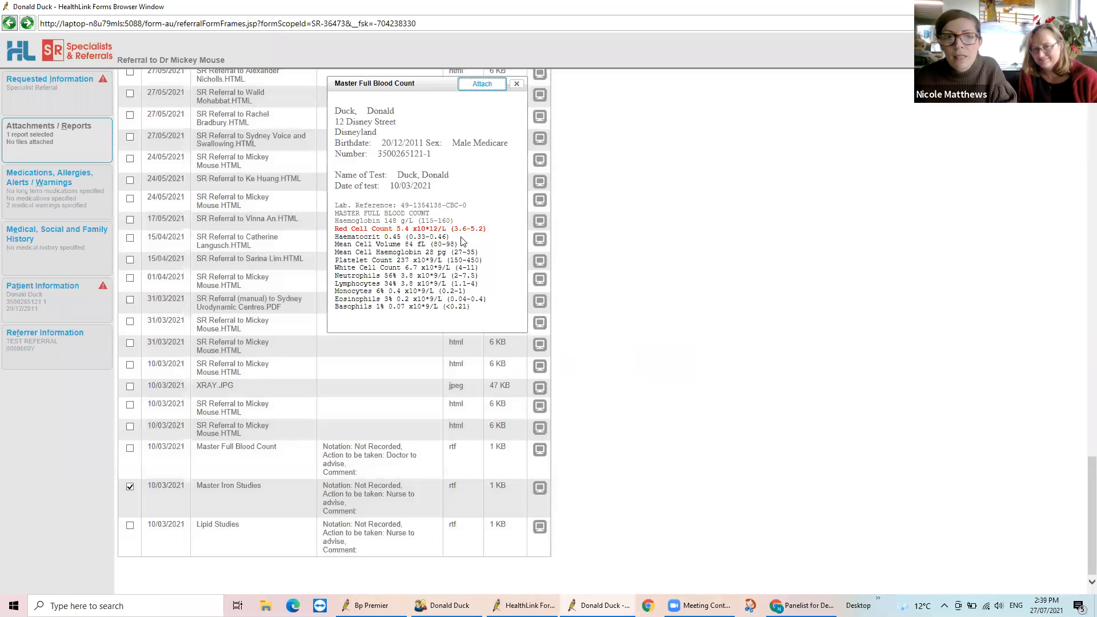
{"action": "scroll", "coordinate": [463, 244], "scroll_direction": "up", "scroll_amount": 5}
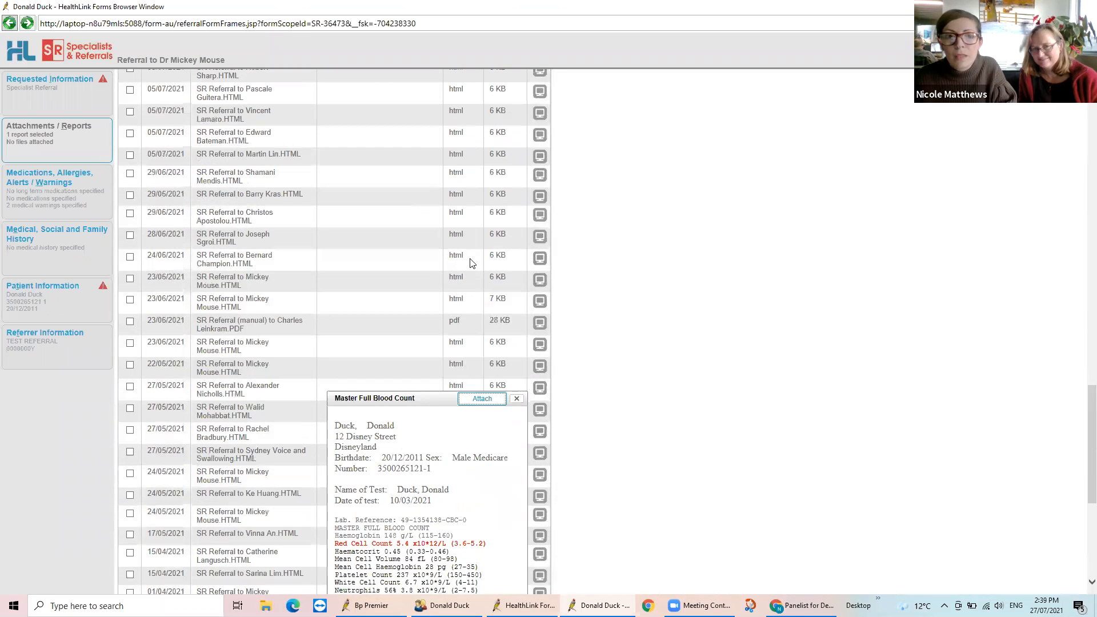
{"action": "left_click", "coordinate": [516, 399]}
{"action": "scroll", "coordinate": [606, 448], "scroll_direction": "down", "scroll_amount": 5}
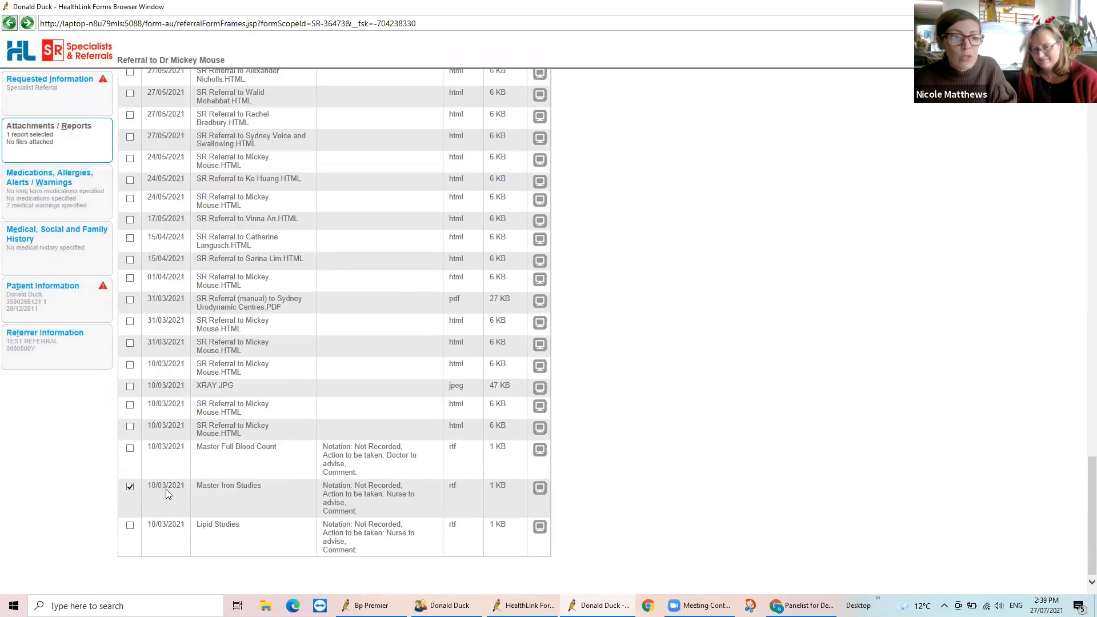
Upload the local file Xray.jpg from the demo folder on the desktop as a referral attachment
{"action": "scroll", "coordinate": [619, 467], "scroll_direction": "up", "scroll_amount": 20}
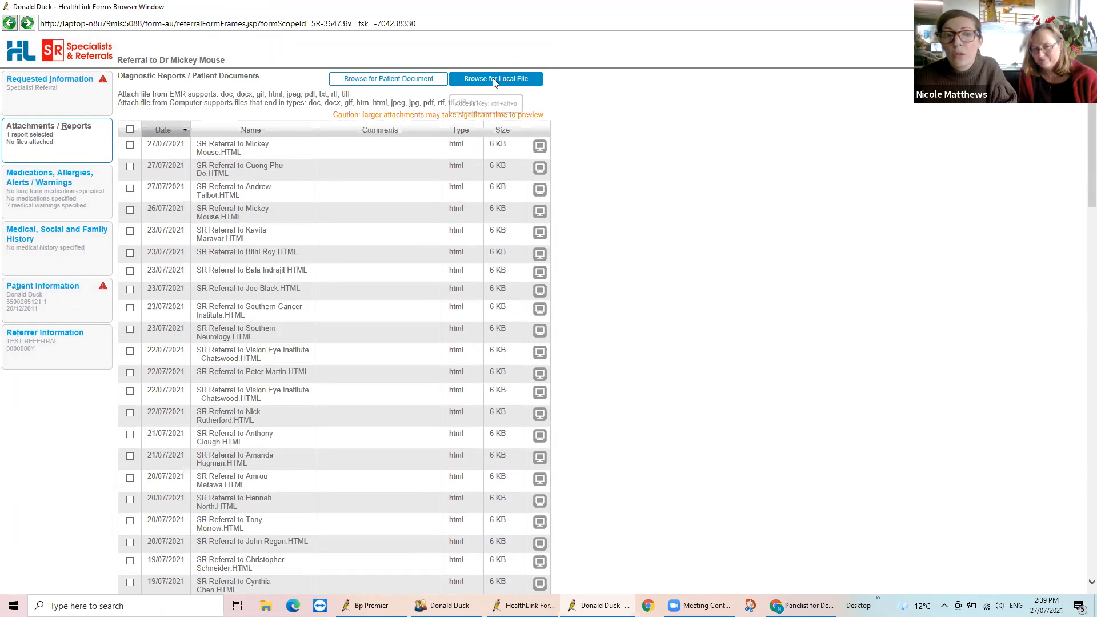
{"action": "left_click", "coordinate": [494, 79]}
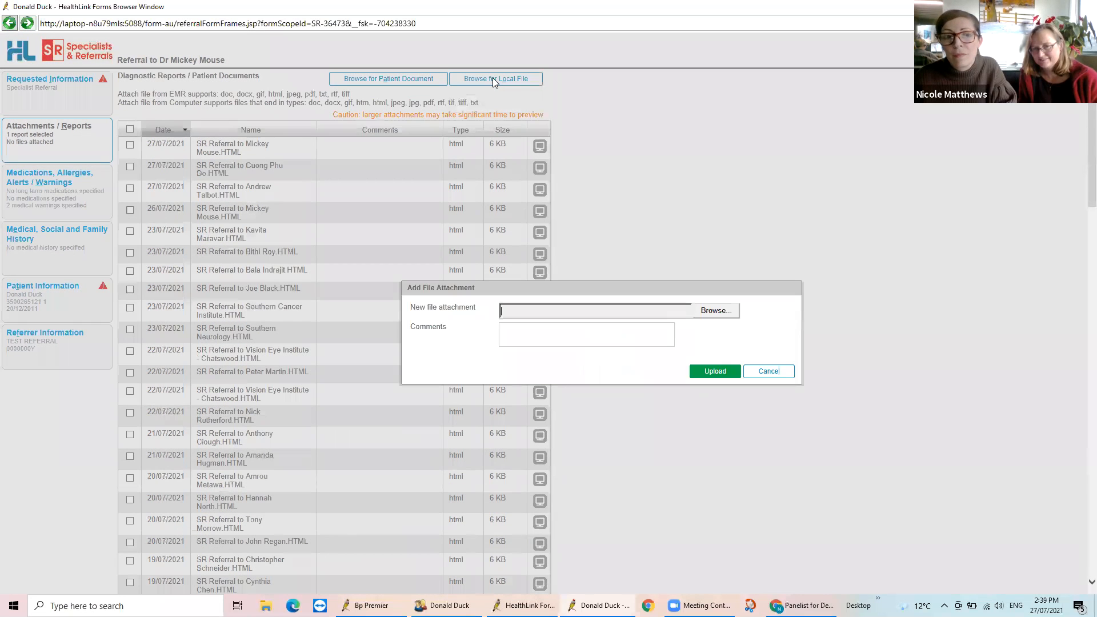
{"action": "left_click", "coordinate": [724, 312]}
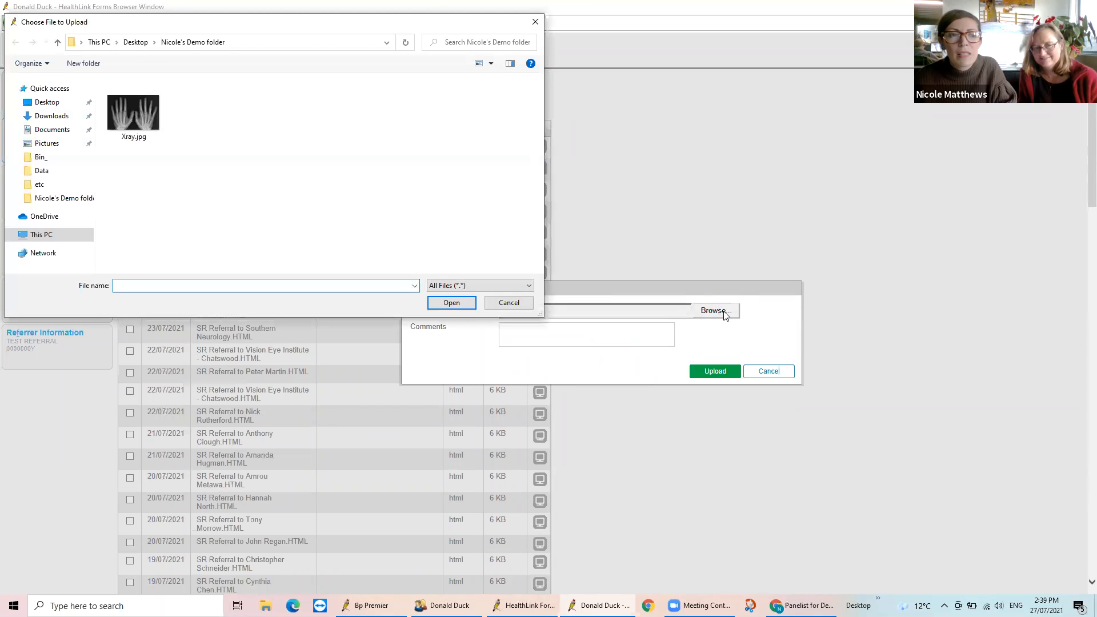
{"action": "left_click", "coordinate": [131, 116]}
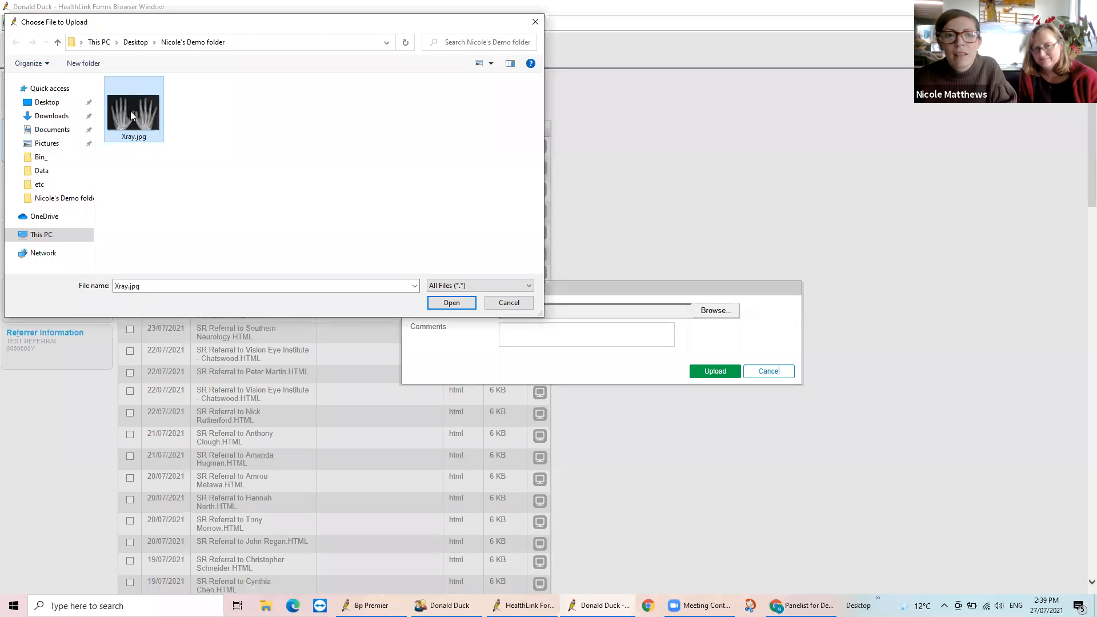
{"action": "left_click", "coordinate": [452, 303]}
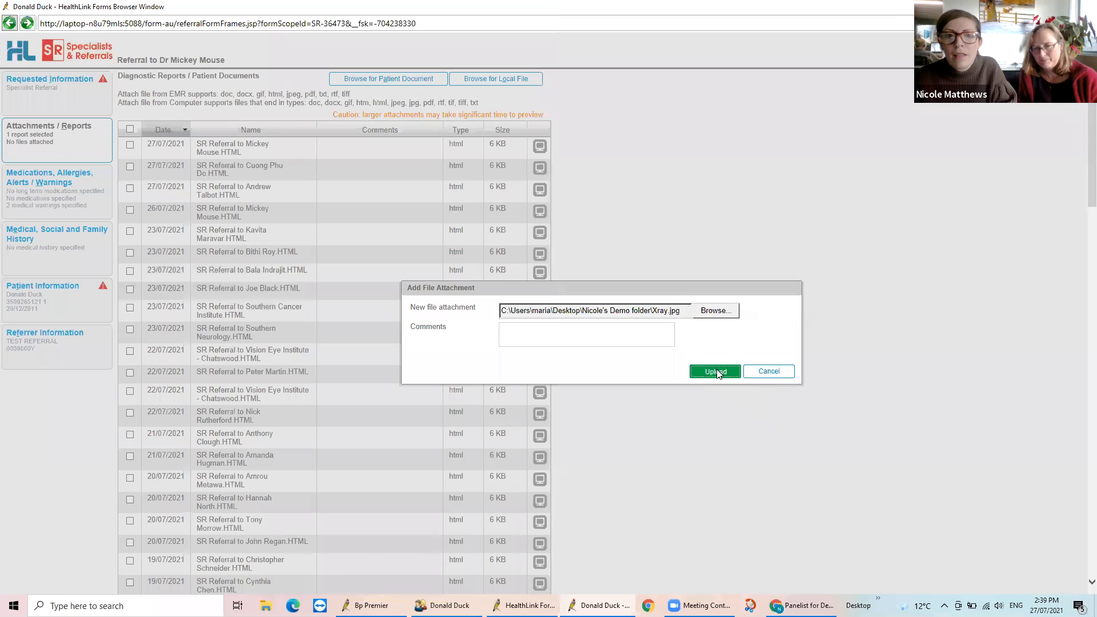
{"action": "left_click", "coordinate": [715, 372]}
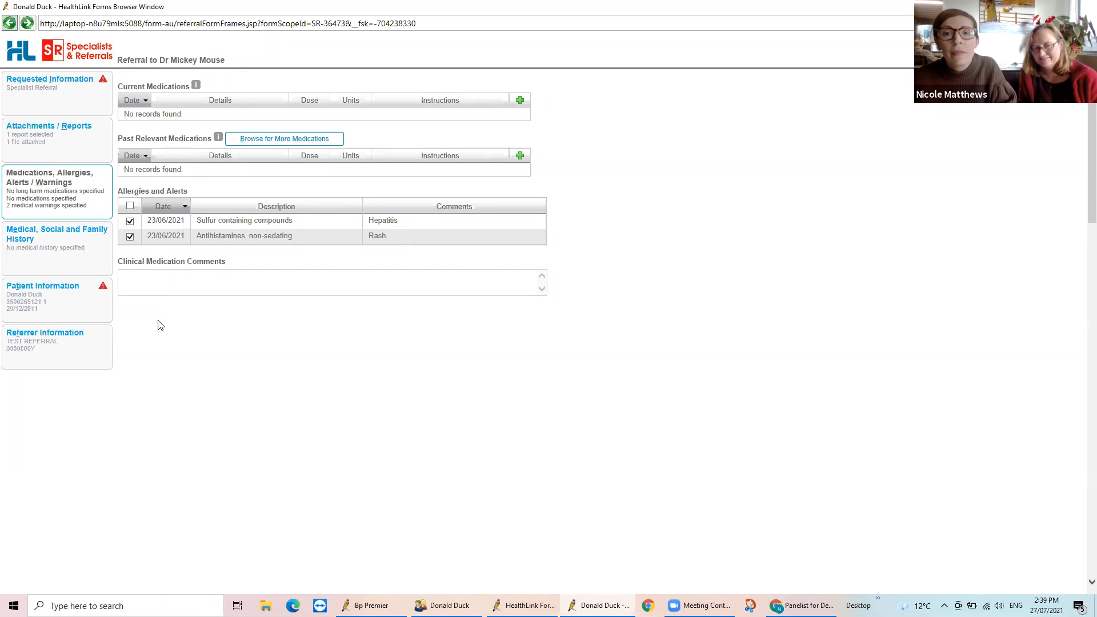
Set the state in the patient's residential address to nsw and open the referrer information
{"action": "left_click", "coordinate": [46, 247]}
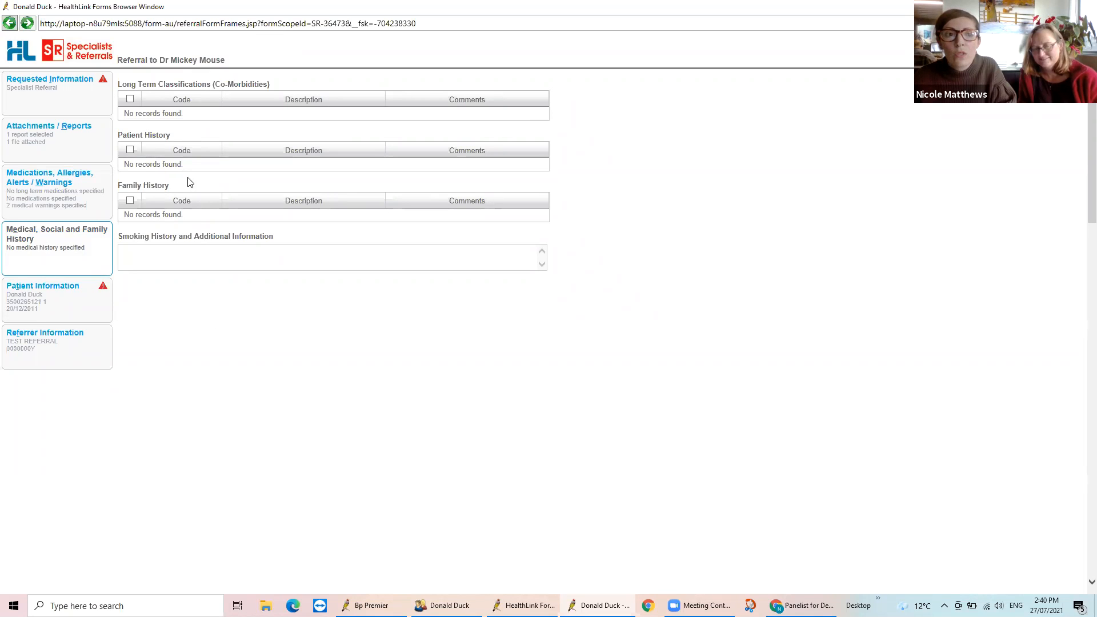
{"action": "left_click", "coordinate": [72, 296]}
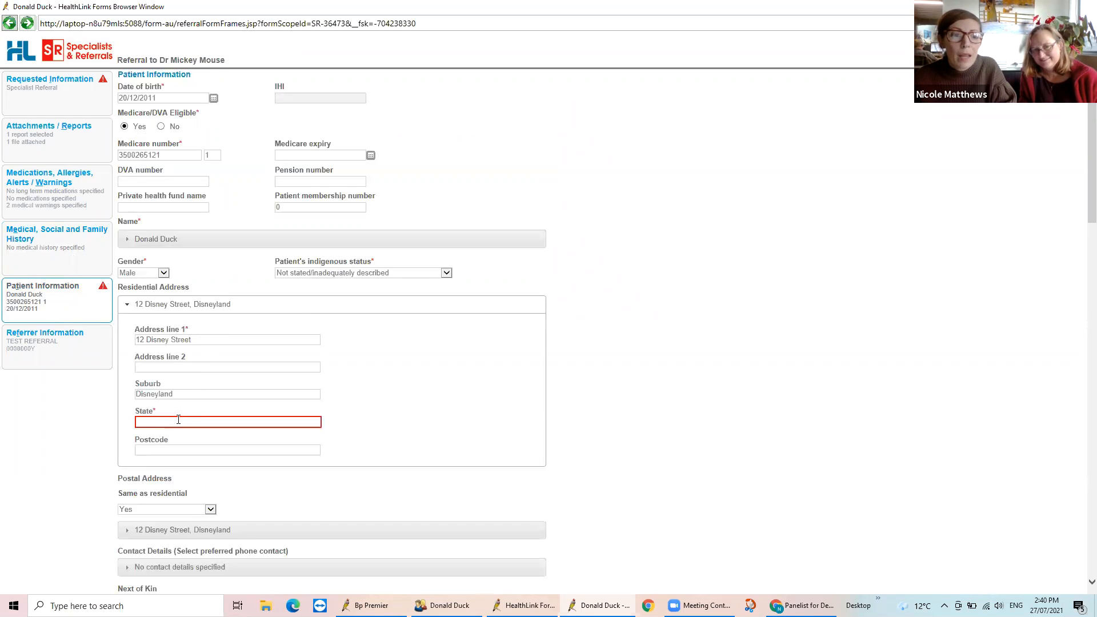
{"action": "left_click", "coordinate": [197, 423]}
{"action": "type", "text": "nsw"}
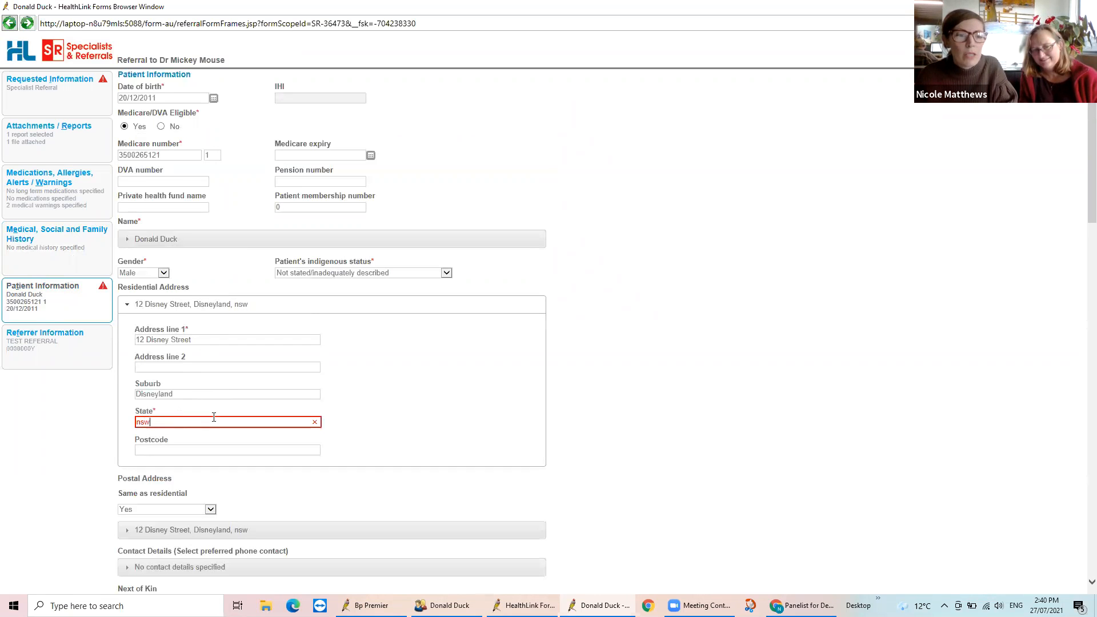
{"action": "scroll", "coordinate": [474, 420], "scroll_direction": "down", "scroll_amount": 4}
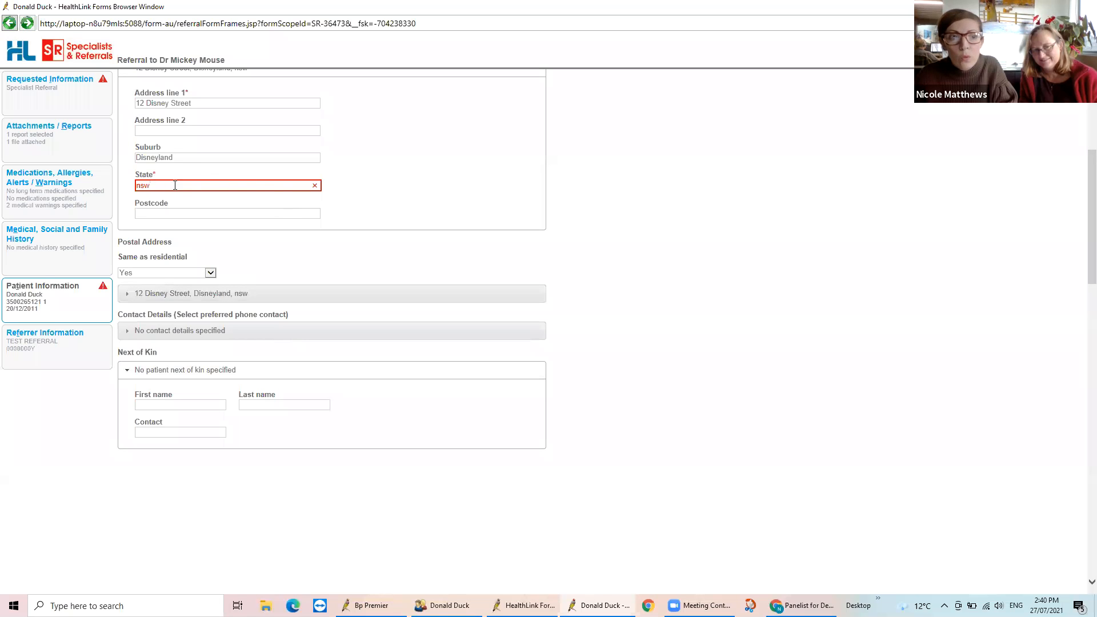
{"action": "left_click", "coordinate": [70, 350]}
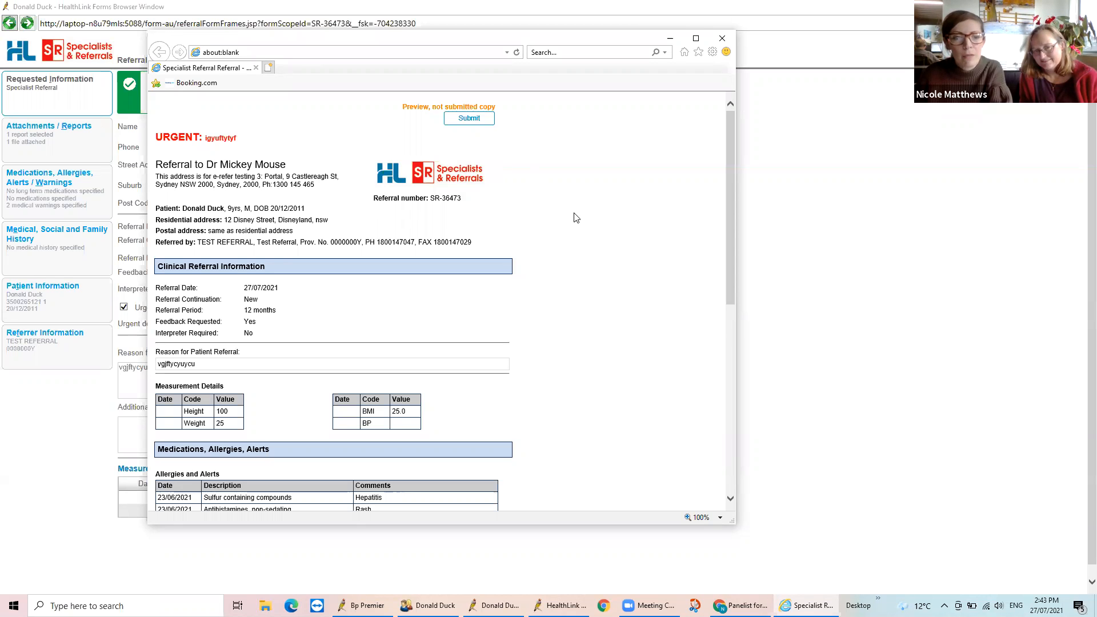
Review the referral preview through to its file attachments and submit the referral
{"action": "scroll", "coordinate": [576, 218], "scroll_direction": "down", "scroll_amount": 3}
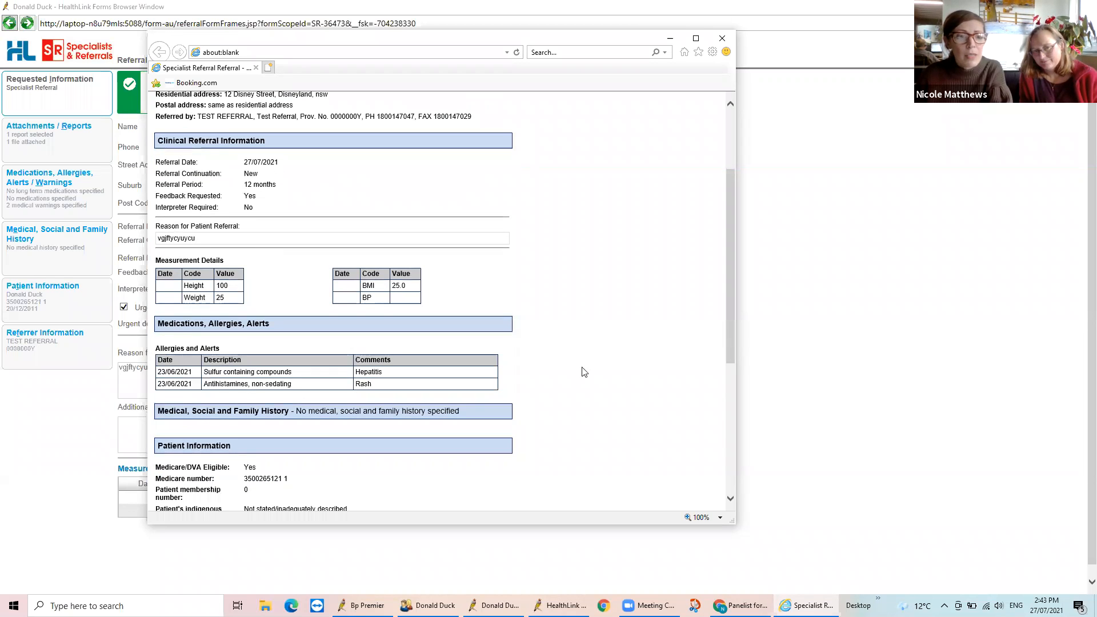
{"action": "scroll", "coordinate": [576, 320], "scroll_direction": "down", "scroll_amount": 6}
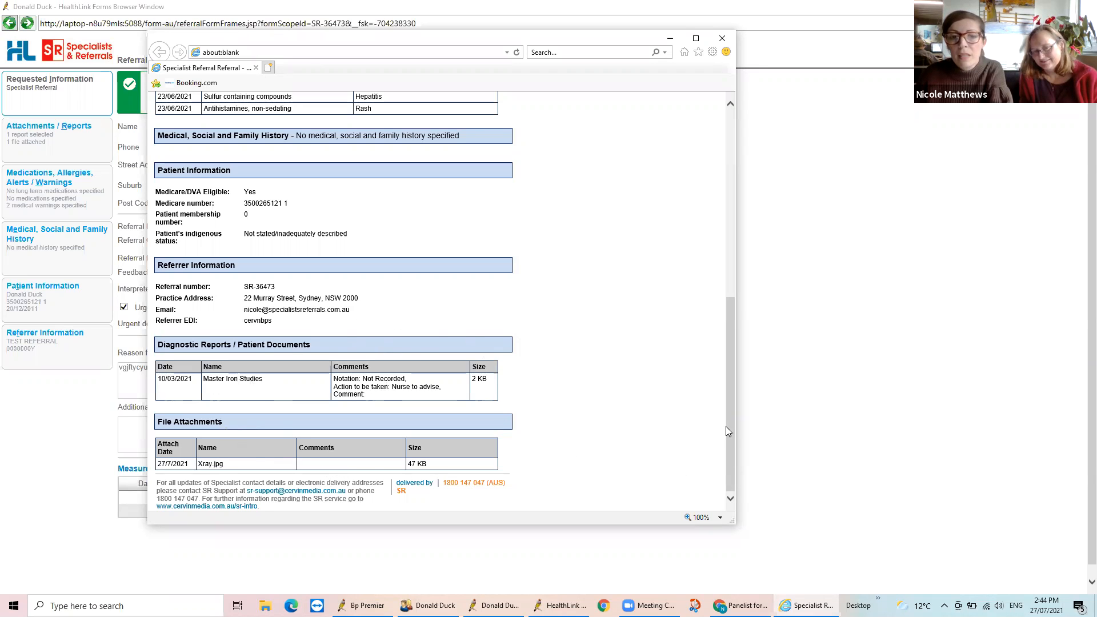
{"action": "left_click_drag", "start_coordinate": [729, 440], "coordinate": [769, 174]}
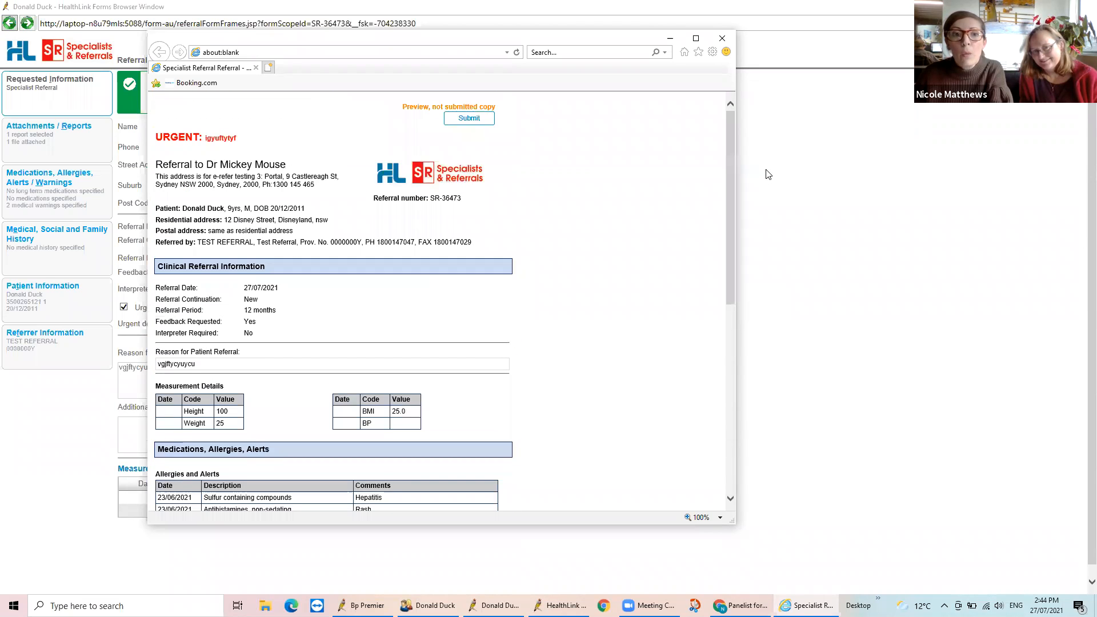
{"action": "left_click", "coordinate": [463, 119]}
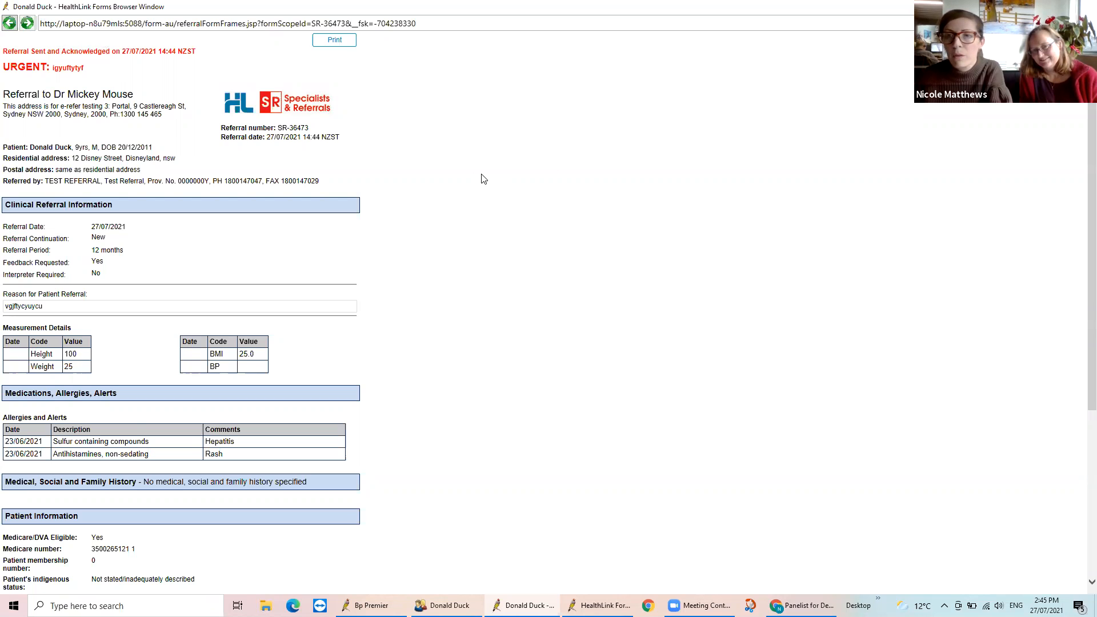
Switch to the My HealthLink portal in Chrome and log in with the saved credentials to open the referral inbox
{"action": "left_click", "coordinate": [648, 605]}
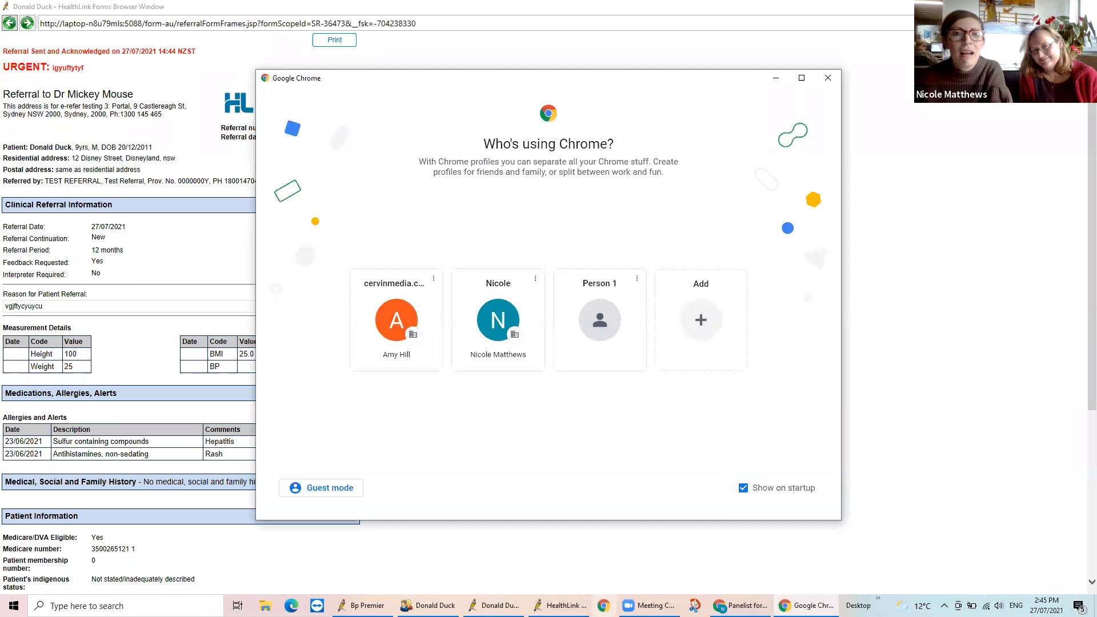
{"action": "left_click", "coordinate": [829, 79]}
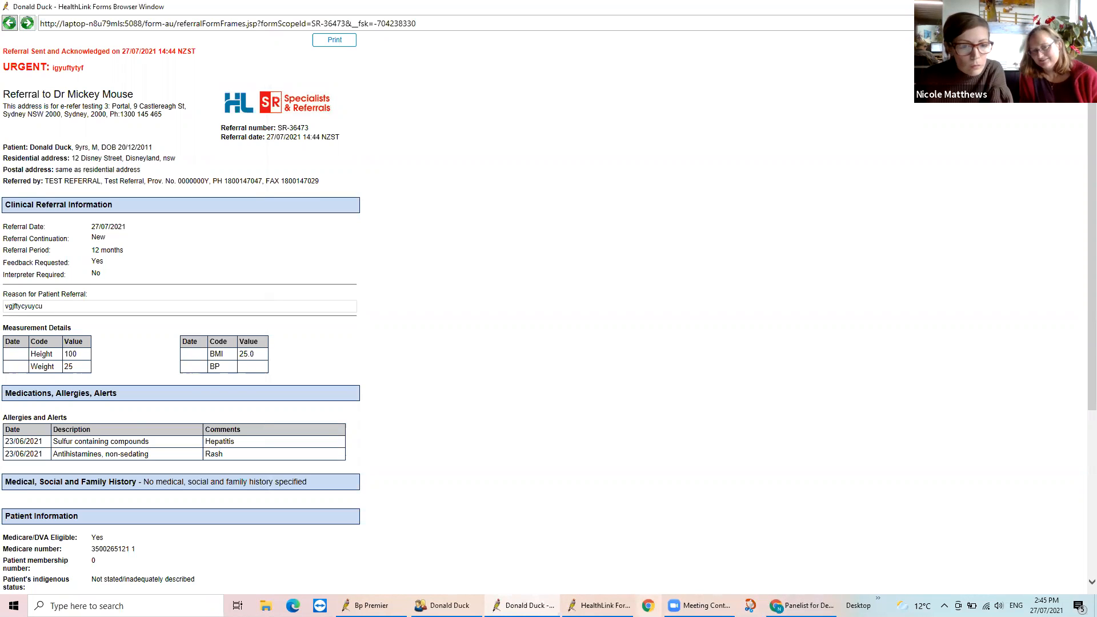
{"action": "left_click", "coordinate": [803, 606]}
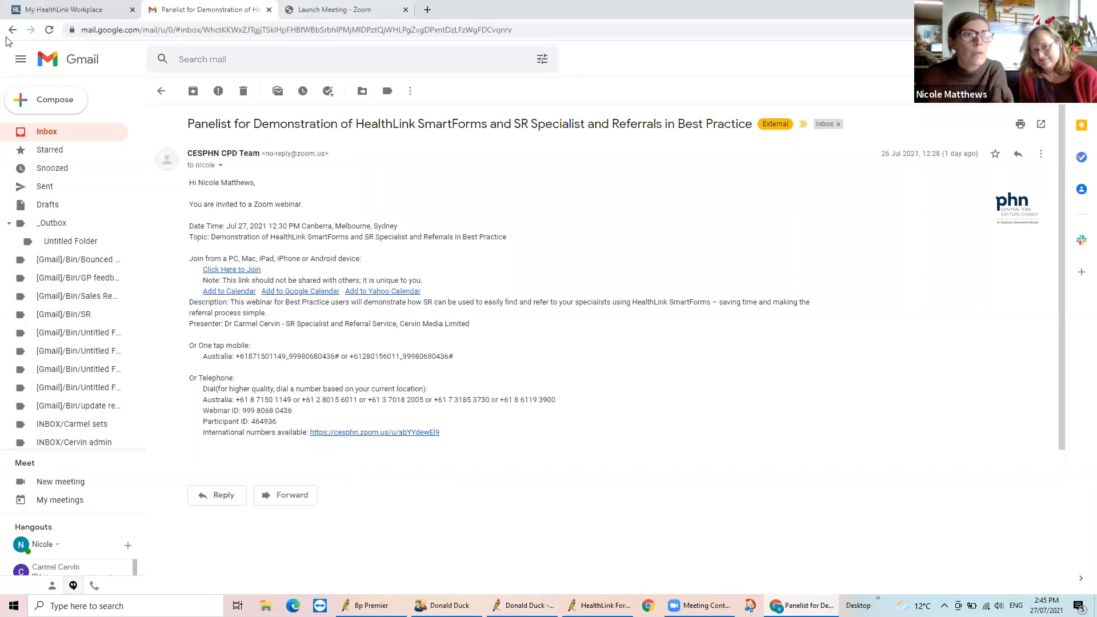
{"action": "left_click", "coordinate": [60, 10]}
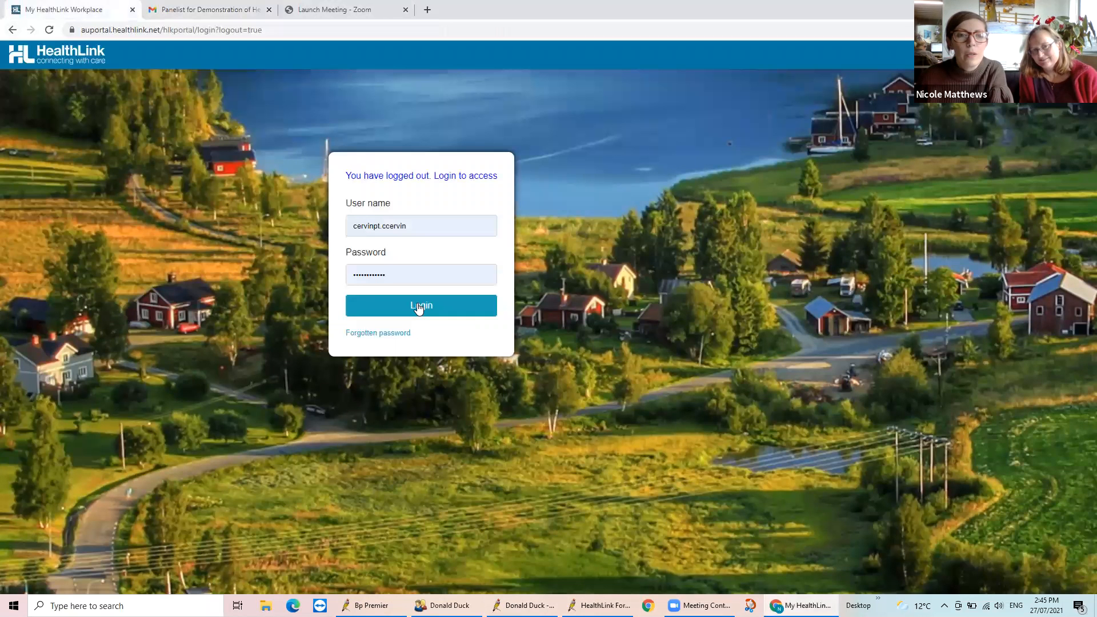
{"action": "left_click", "coordinate": [418, 306]}
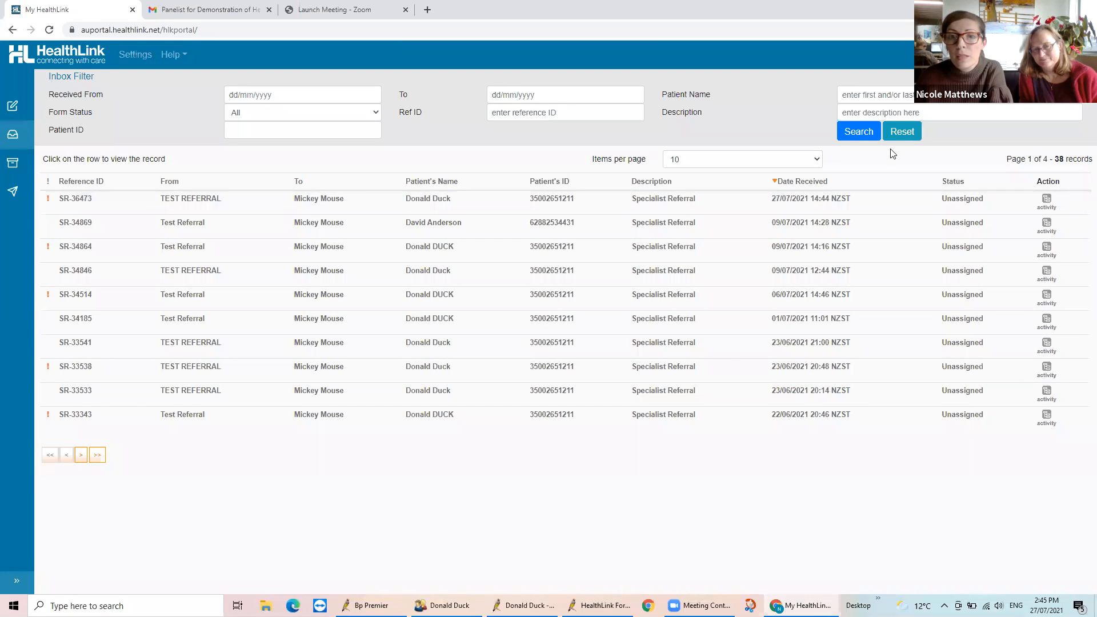
Open the urgent referral received 27/07/2021 14:44 and review its pages, including the X-ray image and the iron studies report
{"action": "left_click", "coordinate": [183, 205]}
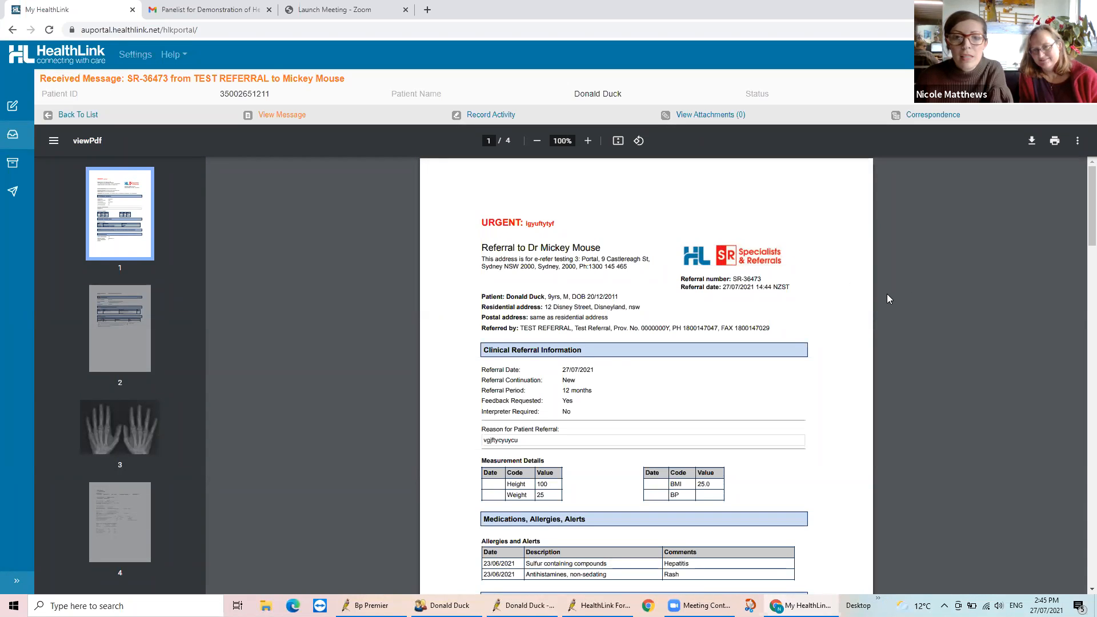
{"action": "scroll", "coordinate": [888, 295], "scroll_direction": "down", "scroll_amount": 1}
{"action": "scroll", "coordinate": [889, 295], "scroll_direction": "down", "scroll_amount": 15}
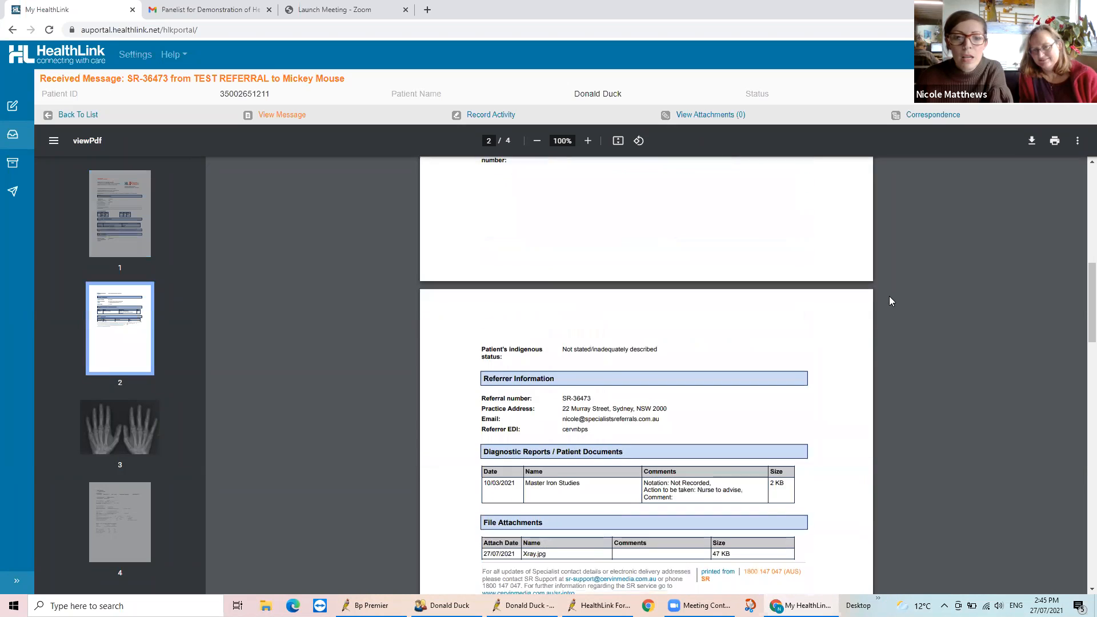
{"action": "scroll", "coordinate": [890, 297], "scroll_direction": "down", "scroll_amount": 5}
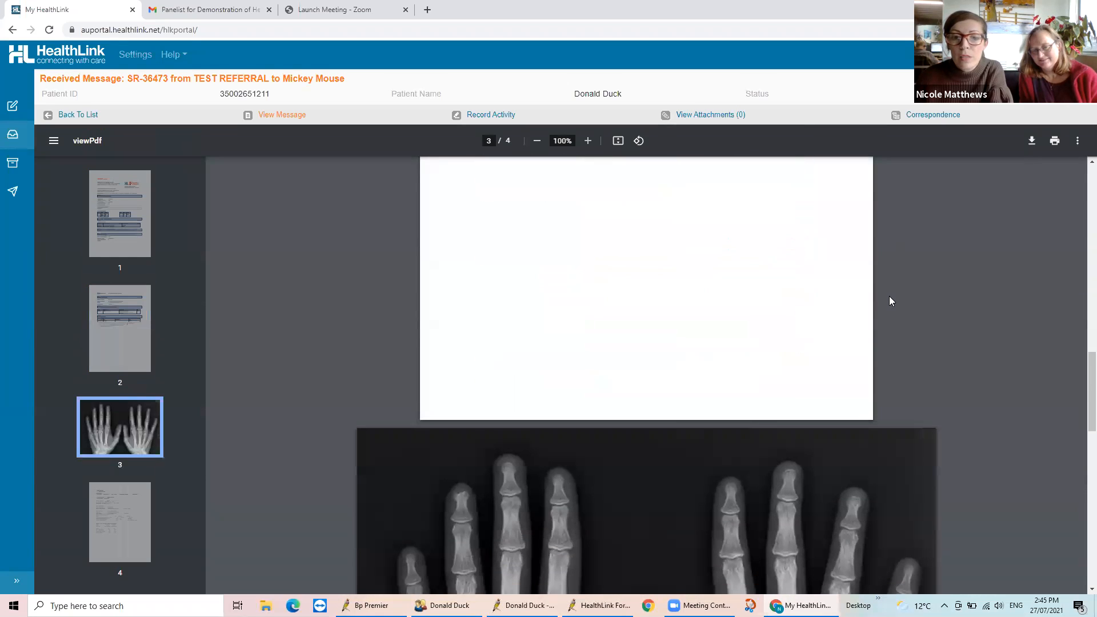
{"action": "scroll", "coordinate": [890, 299], "scroll_direction": "down", "scroll_amount": 4}
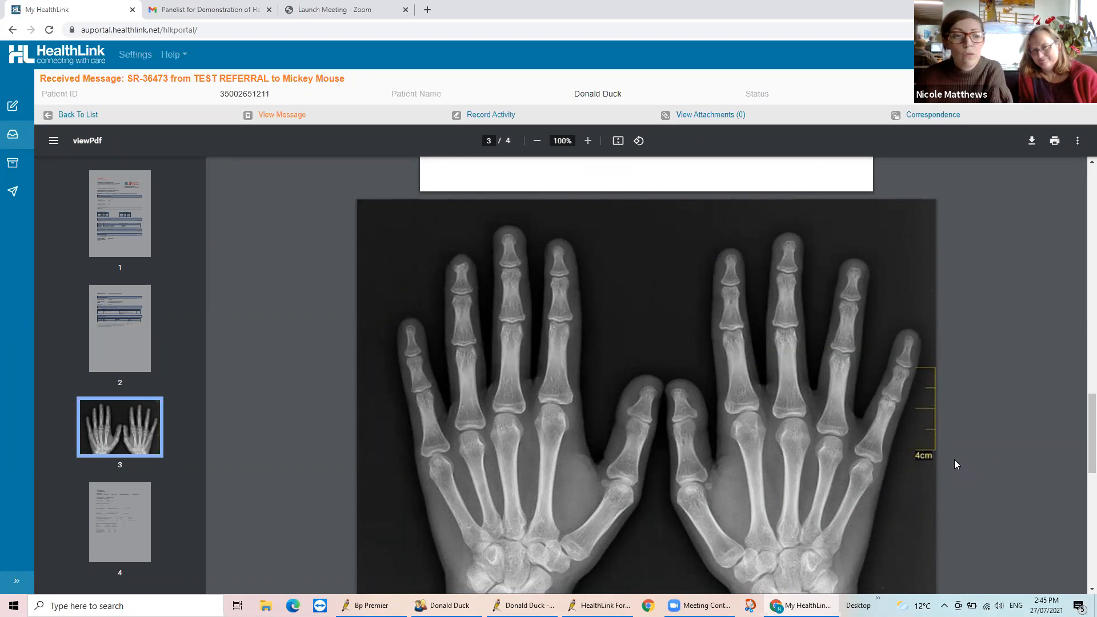
{"action": "scroll", "coordinate": [954, 461], "scroll_direction": "down", "scroll_amount": 5}
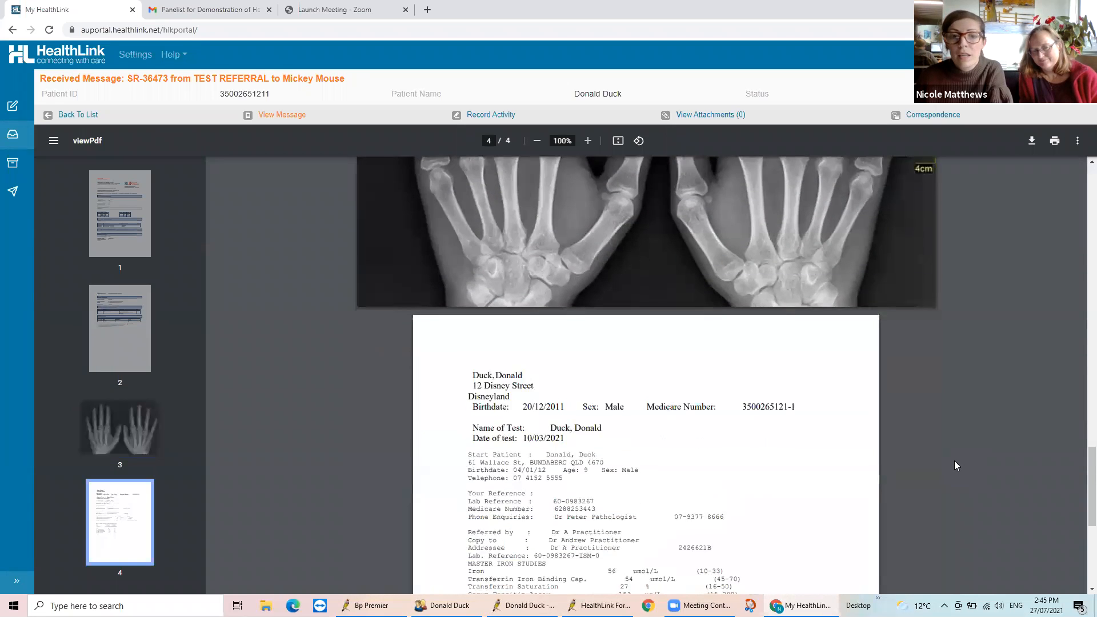
{"action": "scroll", "coordinate": [954, 465], "scroll_direction": "down", "scroll_amount": 3}
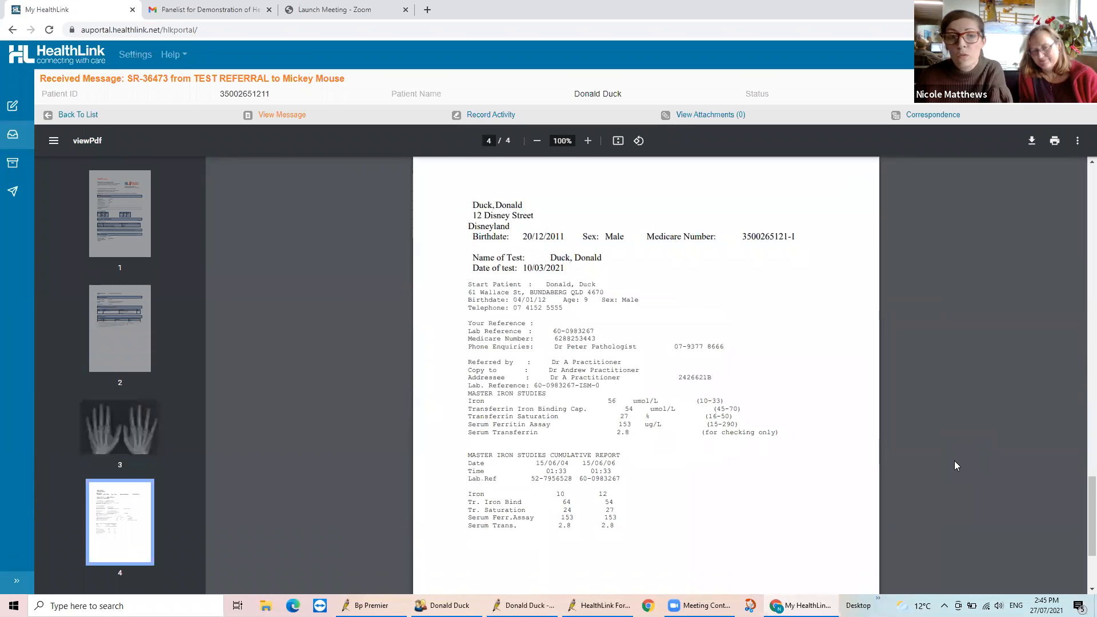
{"action": "scroll", "coordinate": [955, 462], "scroll_direction": "down", "scroll_amount": 1}
{"action": "scroll", "coordinate": [952, 460], "scroll_direction": "down", "scroll_amount": 3}
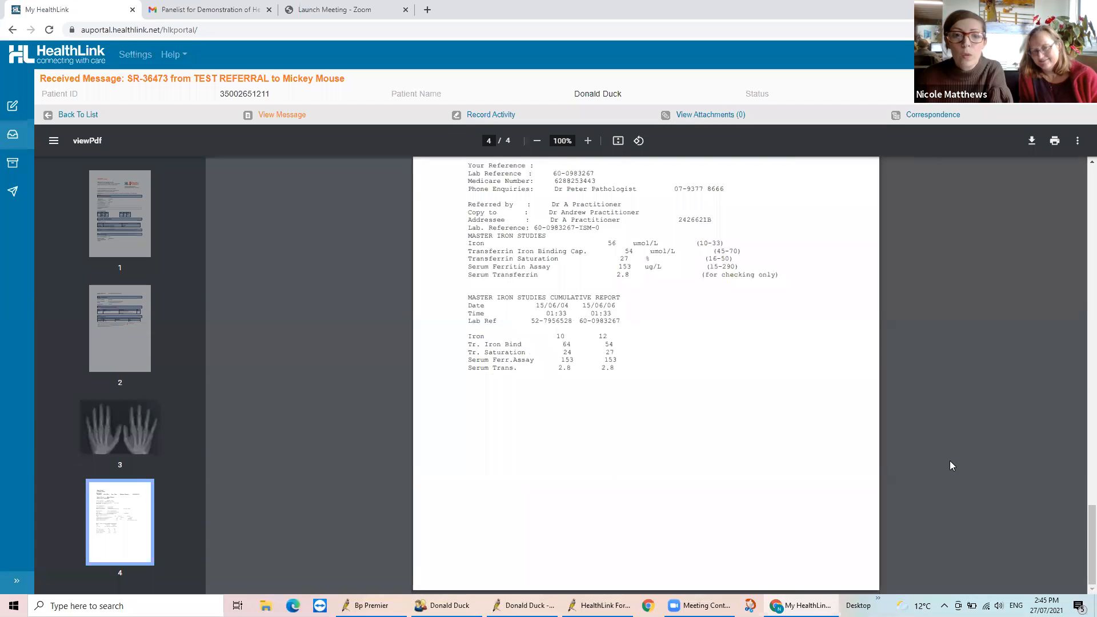
{"action": "scroll", "coordinate": [920, 456], "scroll_direction": "up", "scroll_amount": 6}
{"action": "scroll", "coordinate": [920, 456], "scroll_direction": "up", "scroll_amount": 20}
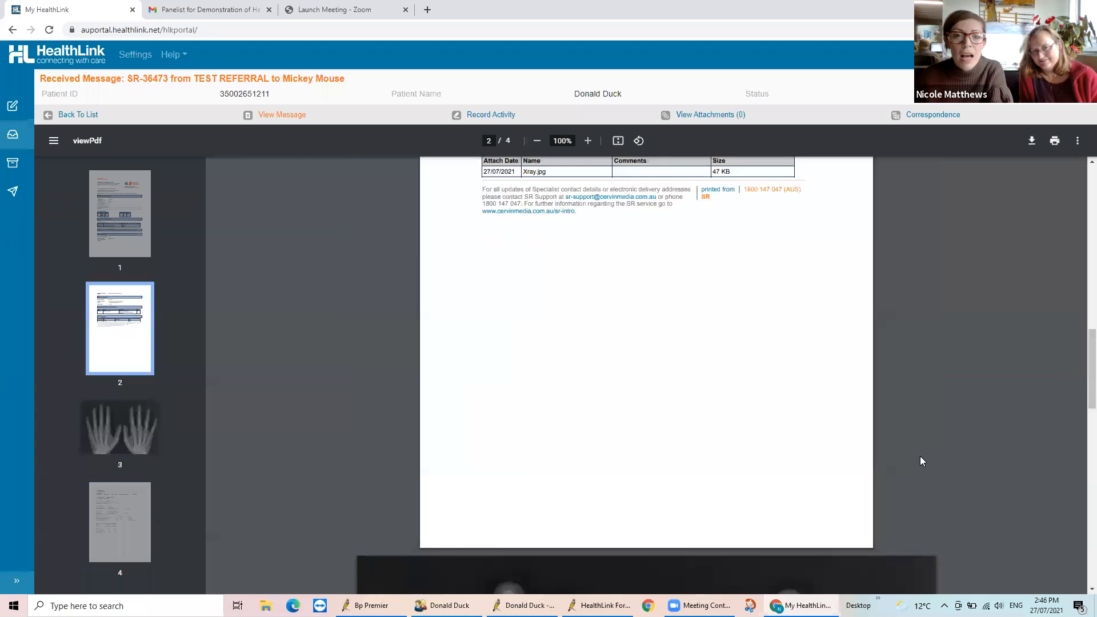
{"action": "scroll", "coordinate": [917, 456], "scroll_direction": "up", "scroll_amount": 5}
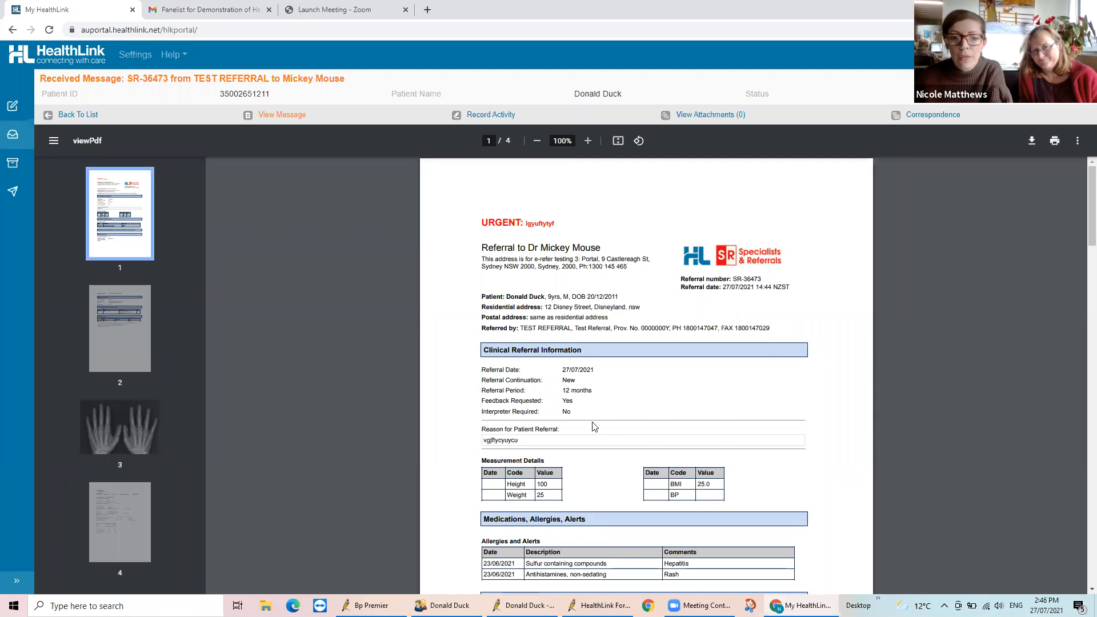
Switch to the sent referral in the HealthLink Forms browser, close it, and close the patient's HealthLink Forms list
{"action": "mouse_move", "coordinate": [800, 606]}
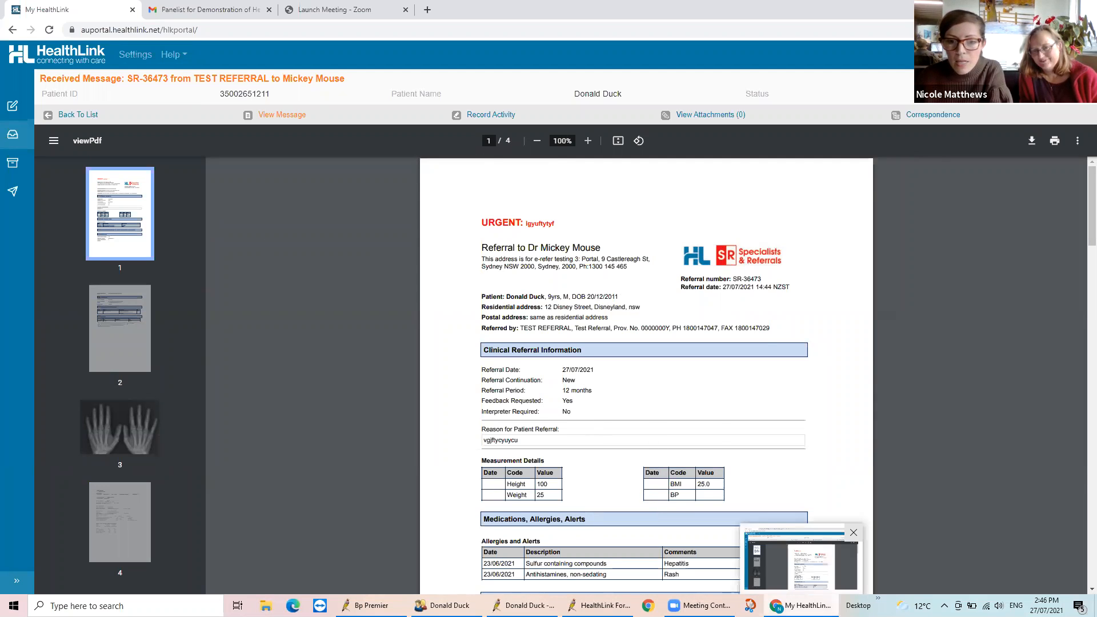
{"action": "mouse_move", "coordinate": [523, 606]}
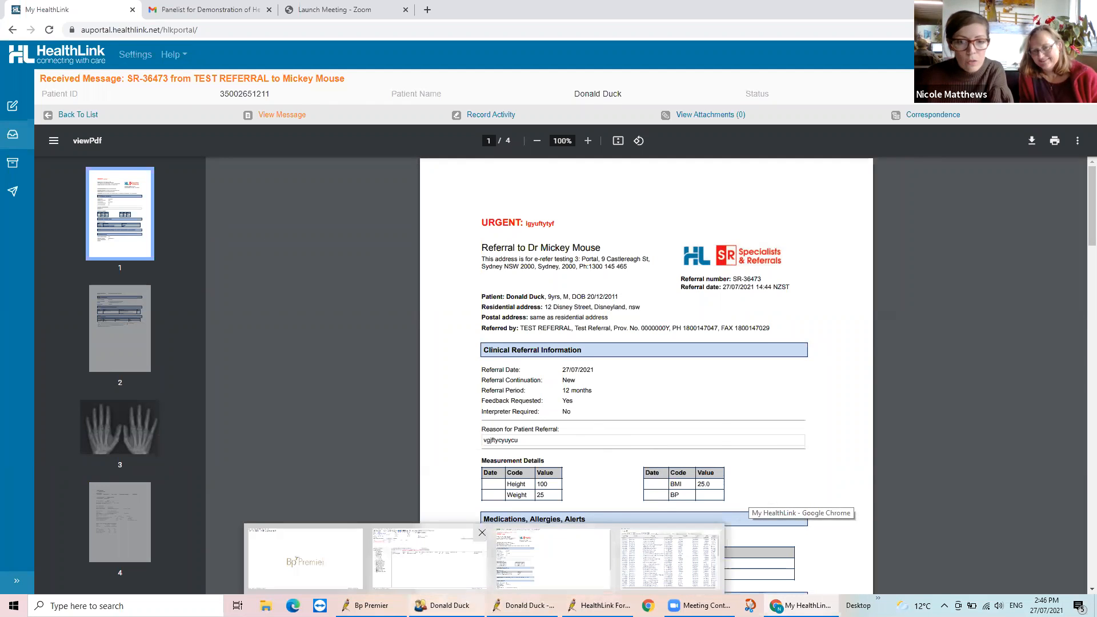
{"action": "left_click", "coordinate": [552, 557]}
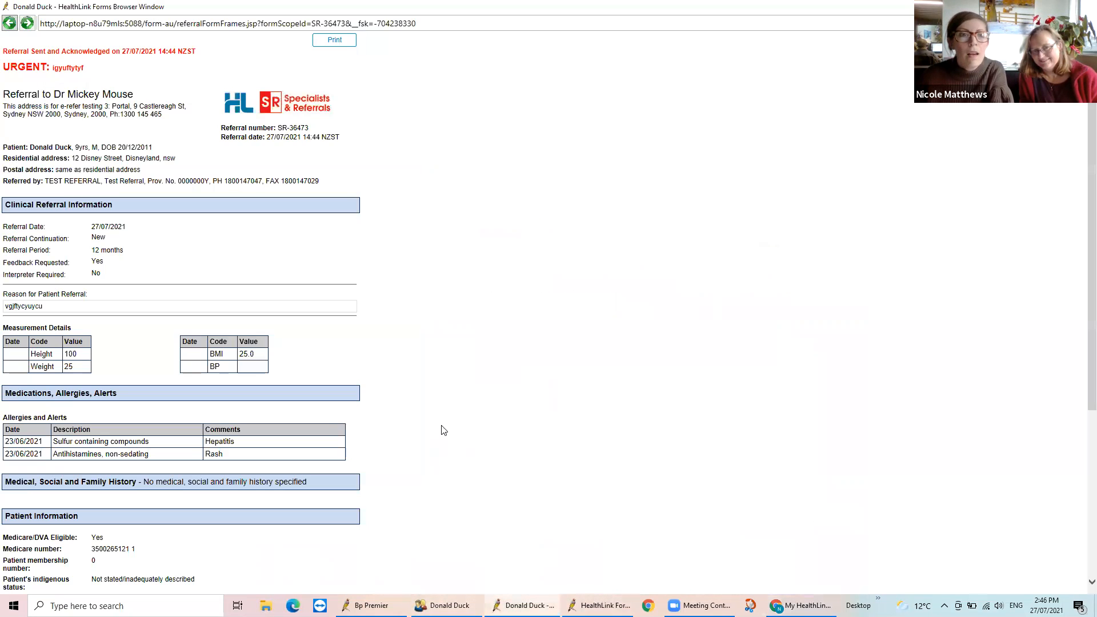
{"action": "left_click", "coordinate": [1085, 6]}
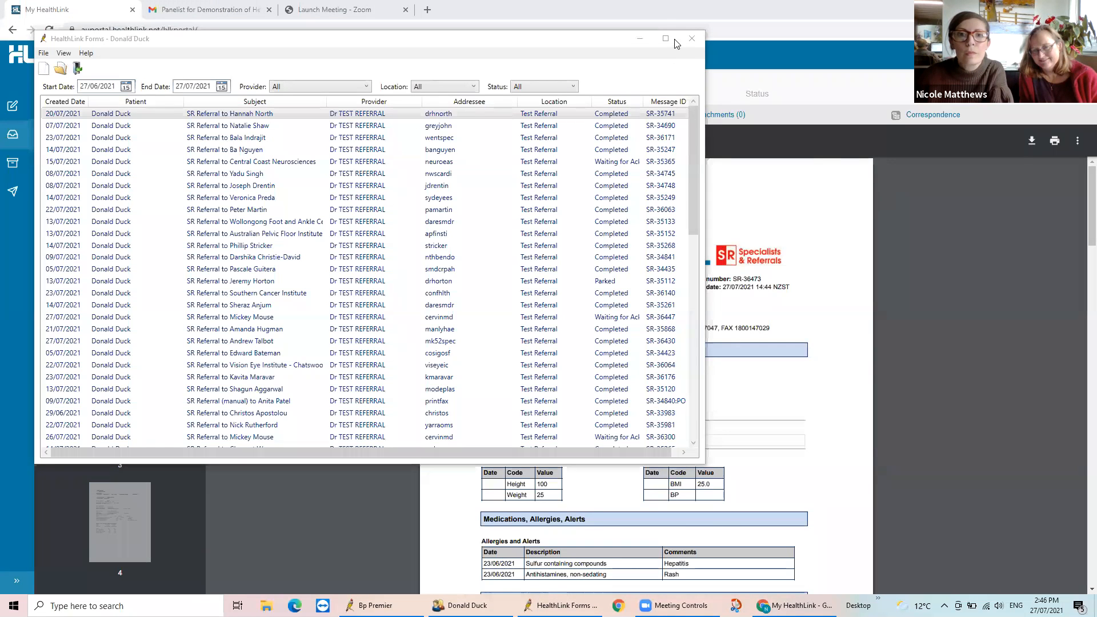
{"action": "left_click", "coordinate": [691, 42]}
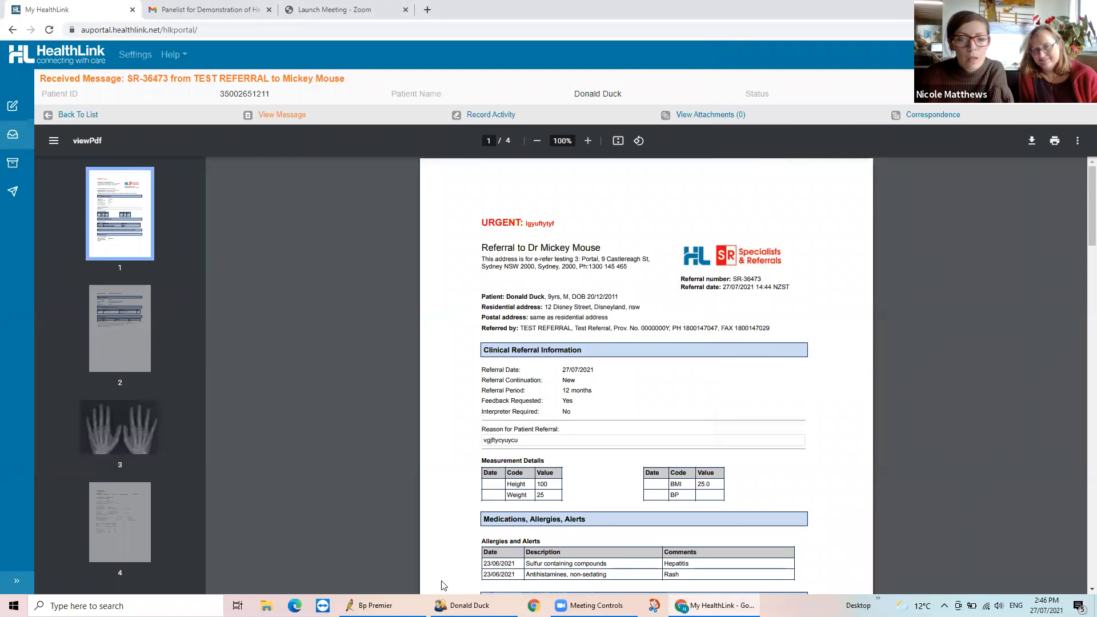
Switch to the patient's record in Best Practice and start a new HealthLink form with Specialists & Referrals
{"action": "left_click", "coordinate": [462, 605]}
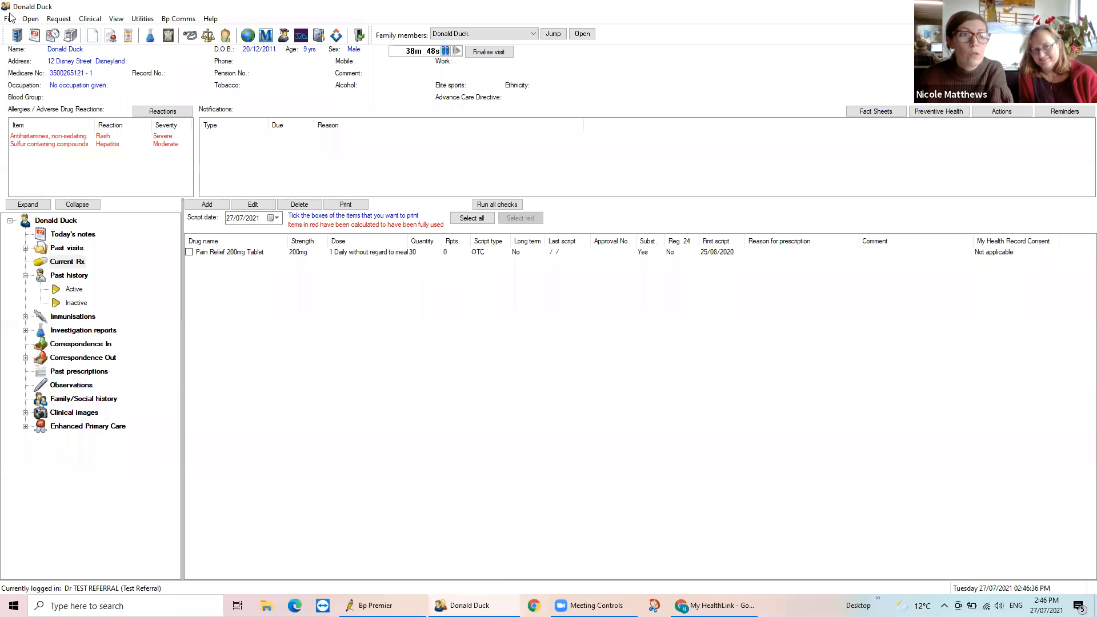
{"action": "left_click", "coordinate": [118, 22]}
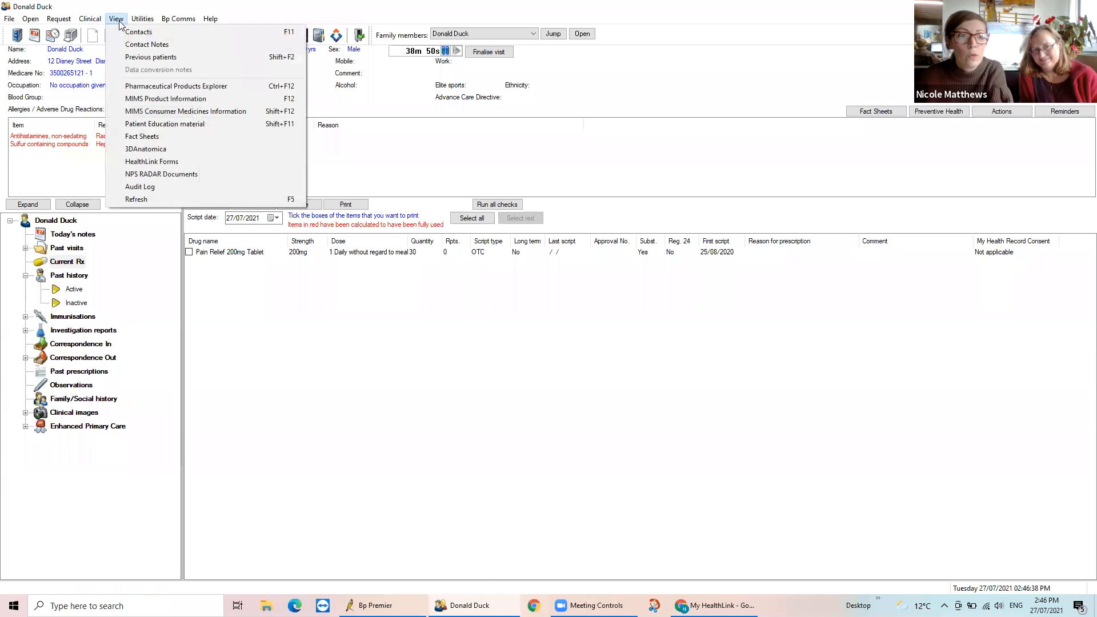
{"action": "left_click", "coordinate": [150, 161]}
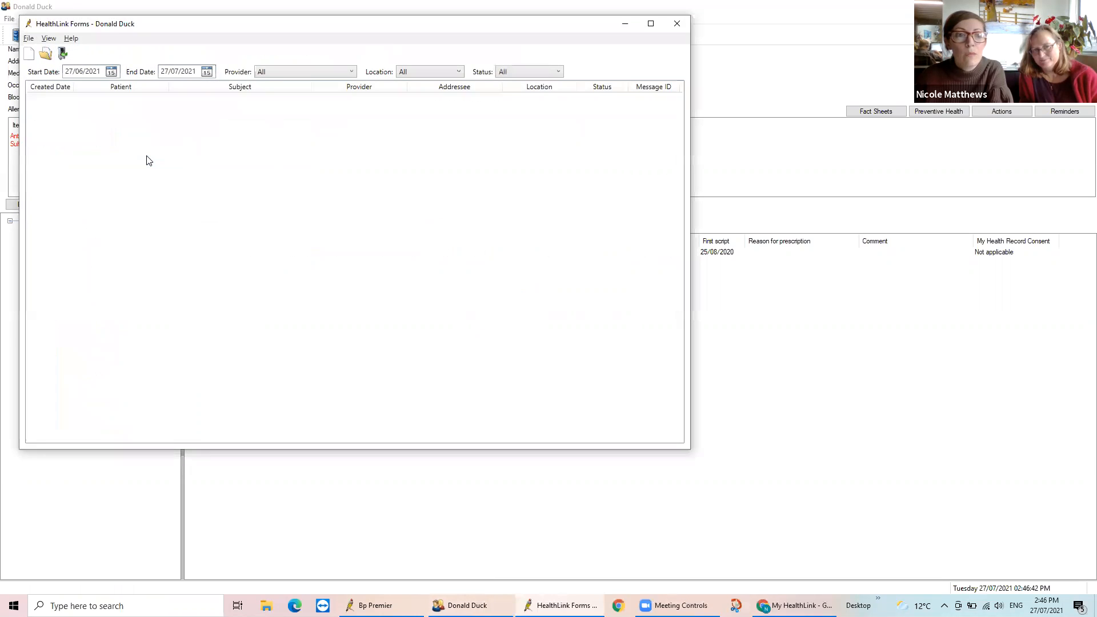
{"action": "left_click", "coordinate": [28, 56]}
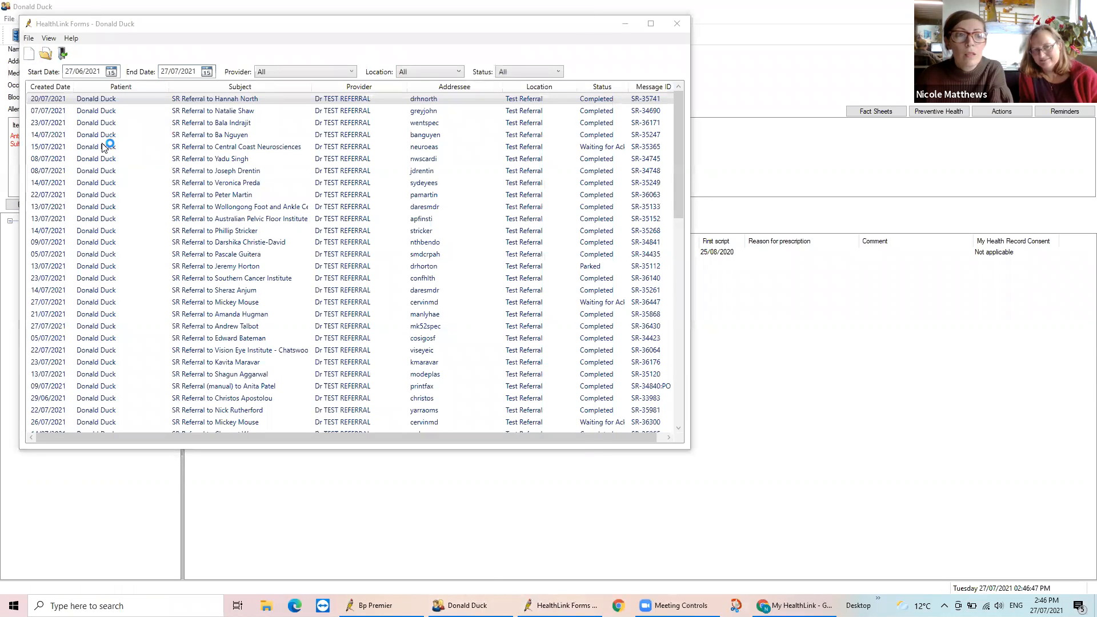
{"action": "left_click", "coordinate": [558, 23]}
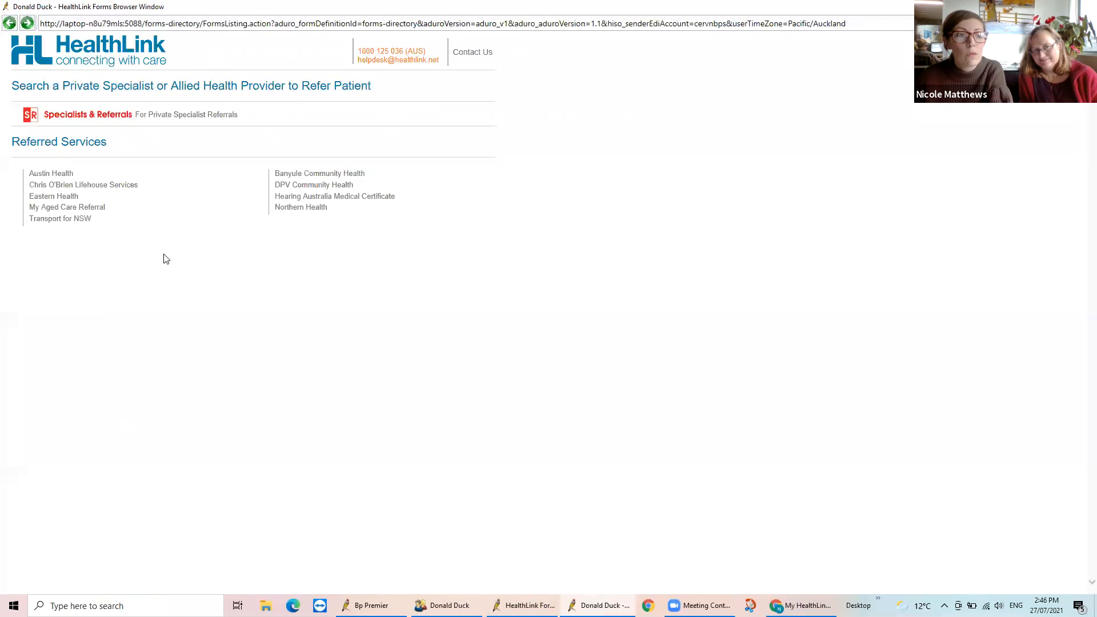
{"action": "left_click", "coordinate": [187, 116]}
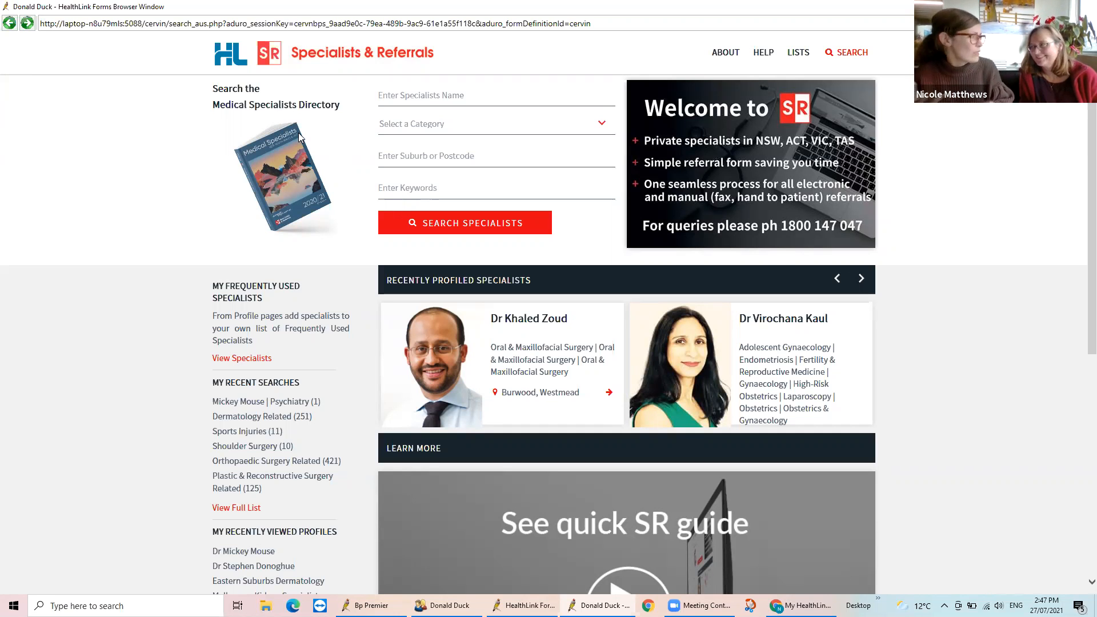
Search the specialists directory for the Cardiology Related category and narrow the results to the Cardiothoracic Surgery sub-category
{"action": "left_click", "coordinate": [603, 125]}
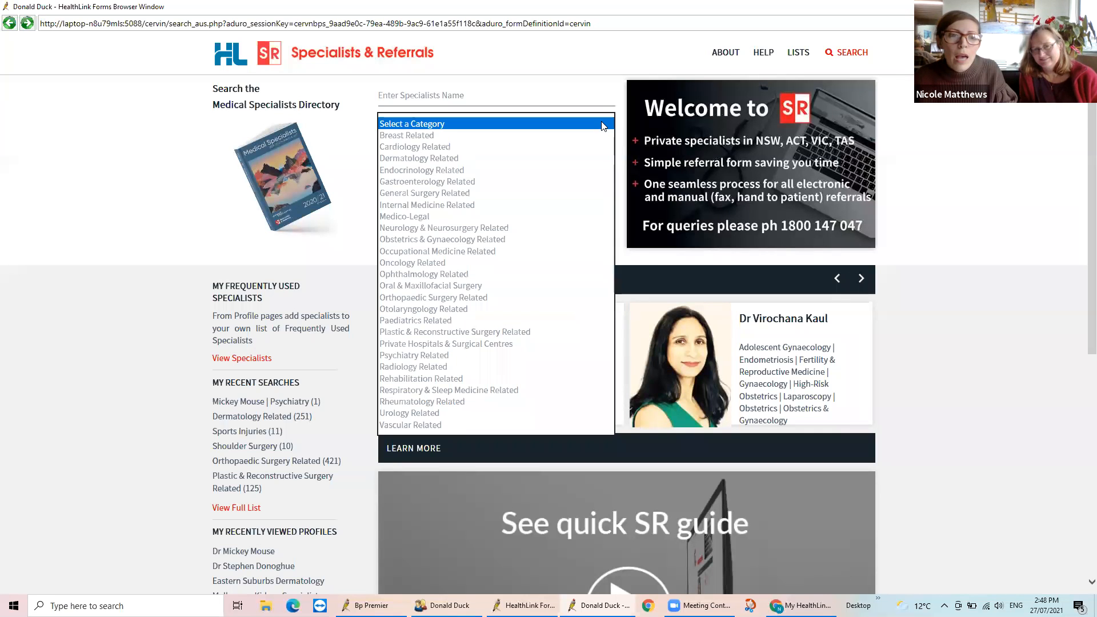
{"action": "left_click", "coordinate": [464, 148]}
{"action": "left_click", "coordinate": [461, 225]}
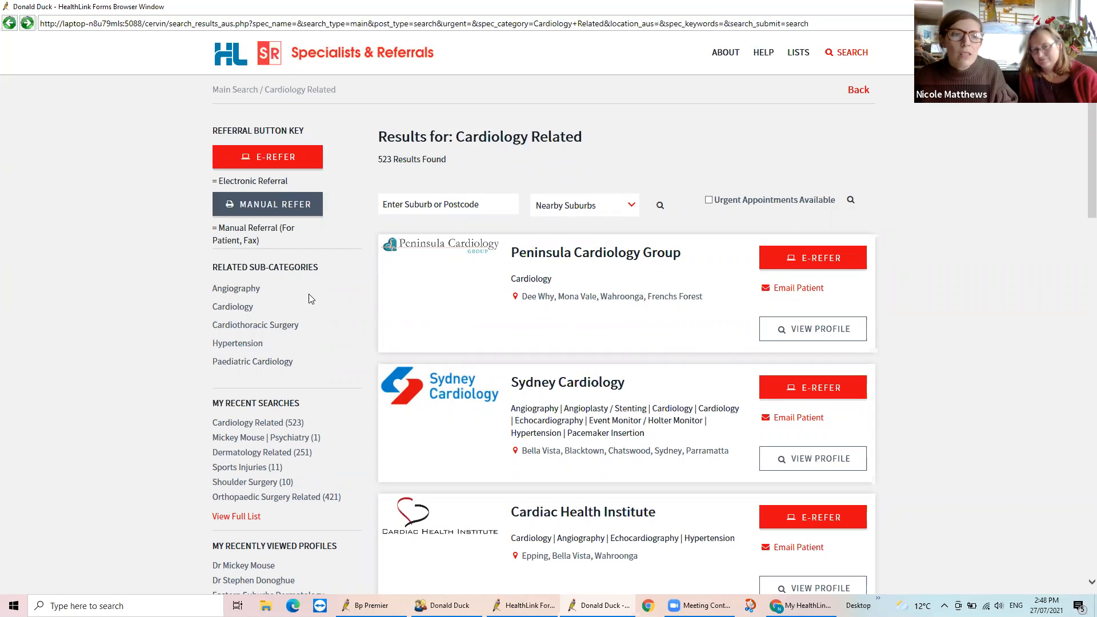
{"action": "left_click", "coordinate": [276, 325]}
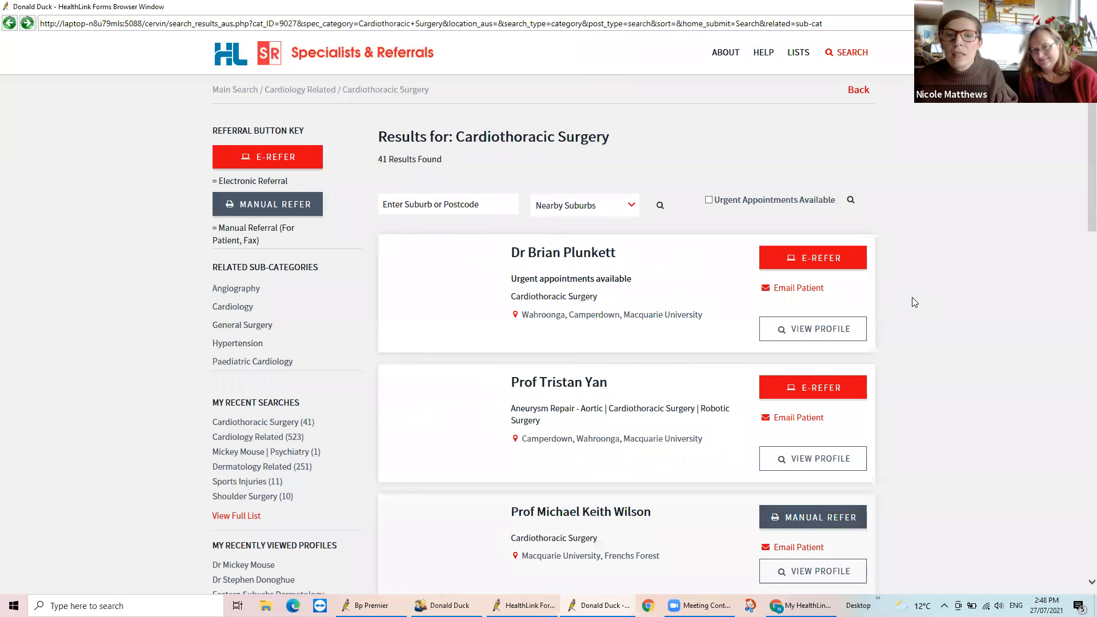
Examine the location choices for the first listed surgeon's e-referral and the third listed surgeon's manual referral
{"action": "scroll", "coordinate": [914, 303], "scroll_direction": "down", "scroll_amount": 4}
{"action": "scroll", "coordinate": [914, 302], "scroll_direction": "up", "scroll_amount": 4}
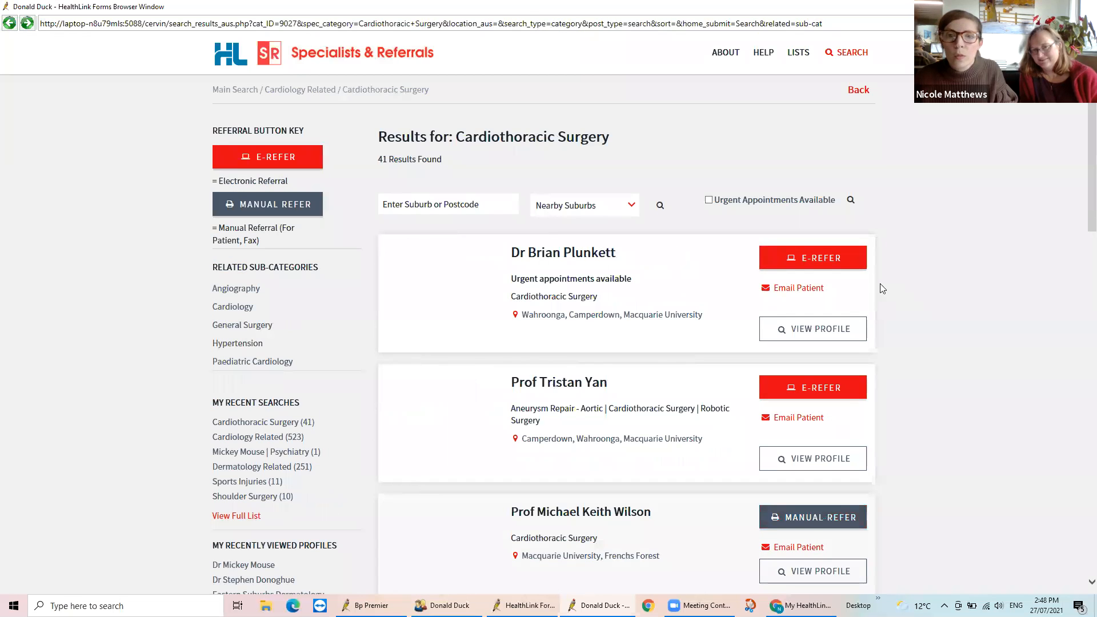
{"action": "left_click", "coordinate": [795, 263]}
{"action": "scroll", "coordinate": [888, 288], "scroll_direction": "down", "scroll_amount": 4}
{"action": "left_click", "coordinate": [815, 267]}
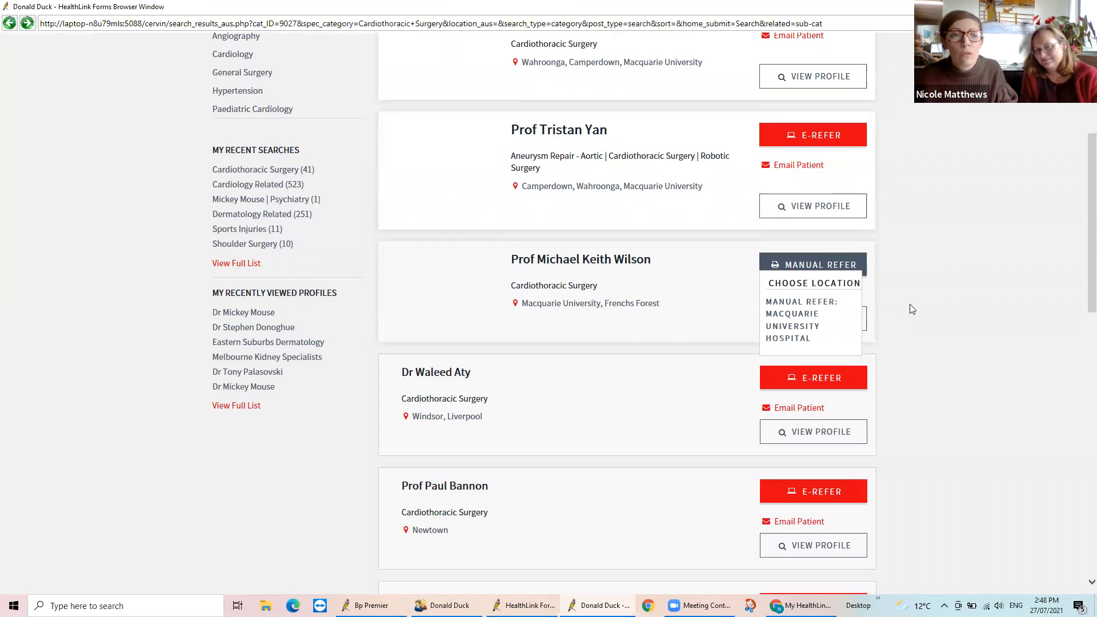
{"action": "scroll", "coordinate": [911, 306], "scroll_direction": "up", "scroll_amount": 4}
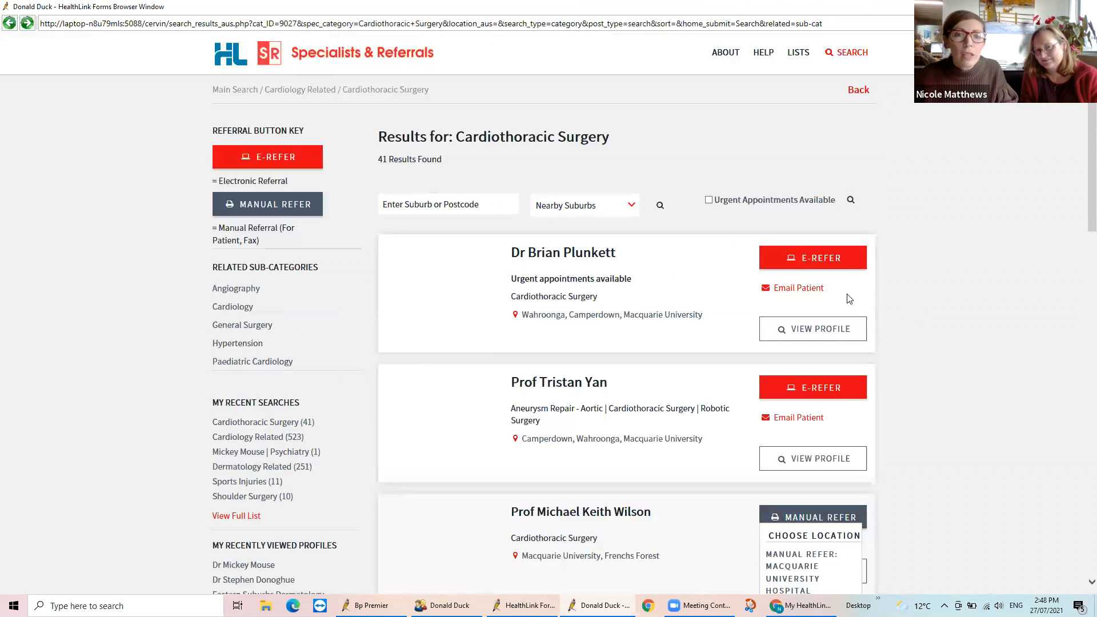
{"action": "left_click", "coordinate": [837, 262]}
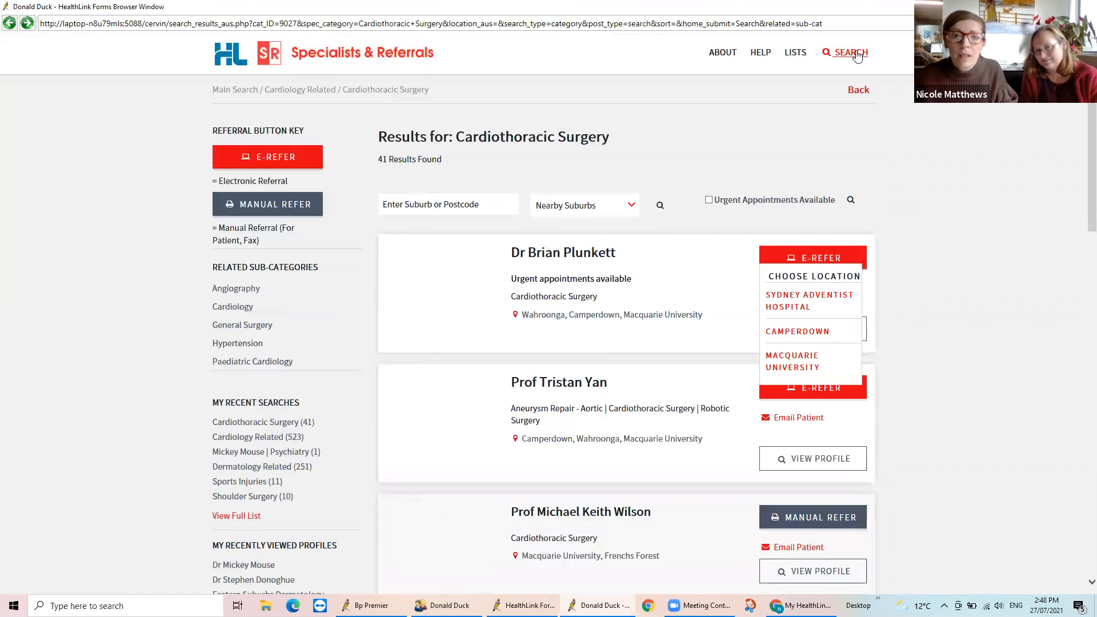
Start a new directory search using the keyword sport, choose the suggested Sports Medicine, and browse the listed specialists
{"action": "left_click", "coordinate": [857, 55]}
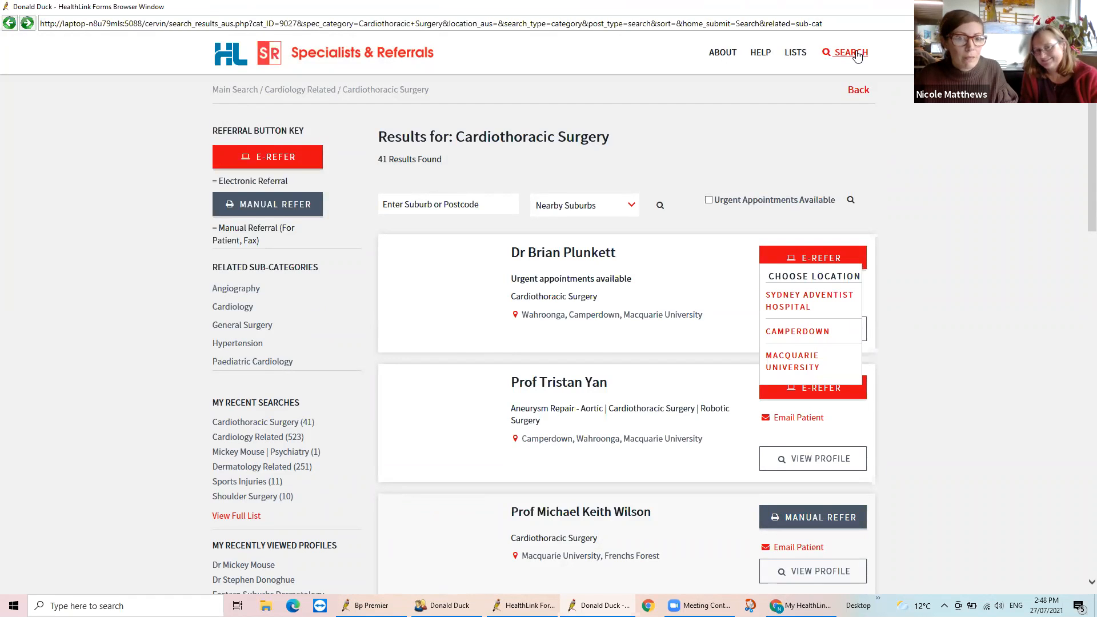
{"action": "left_click", "coordinate": [604, 127]}
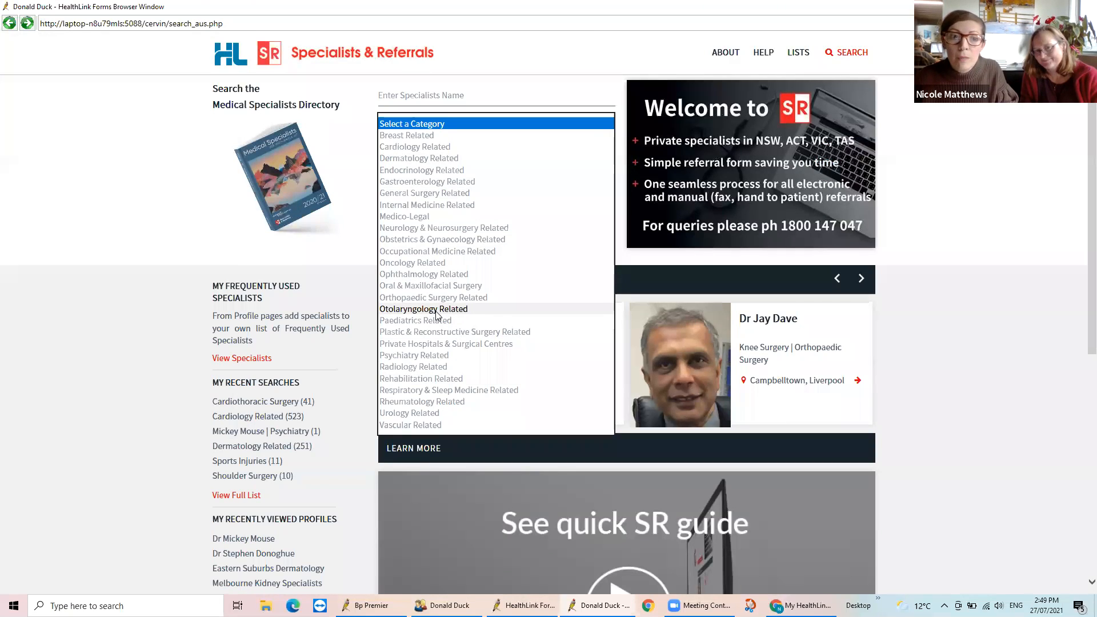
{"action": "left_click", "coordinate": [359, 252]}
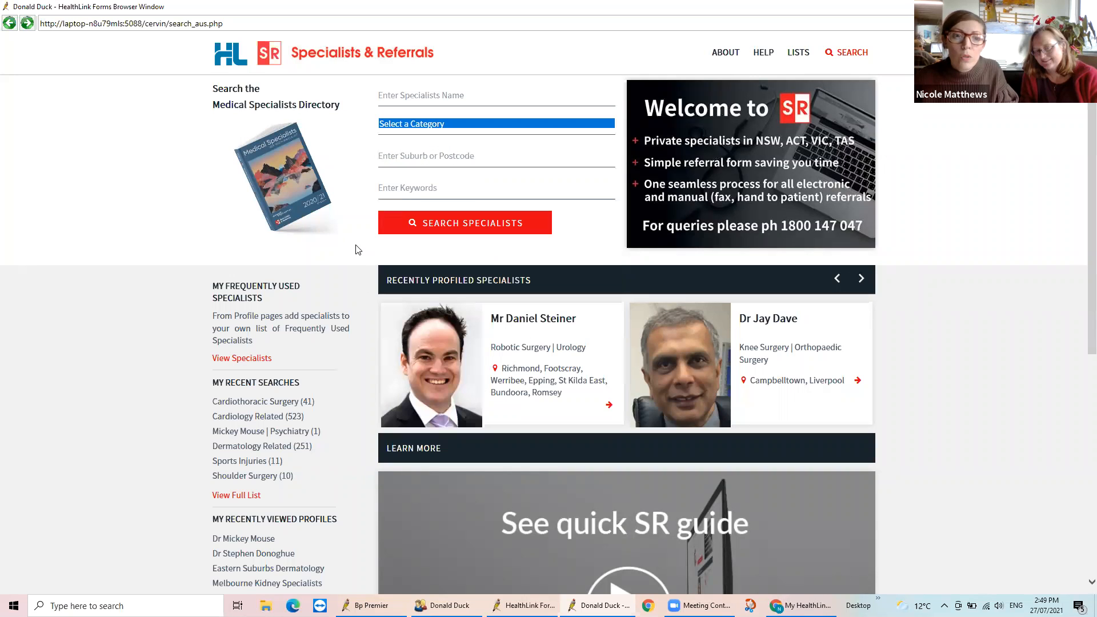
{"action": "left_click", "coordinate": [465, 186]}
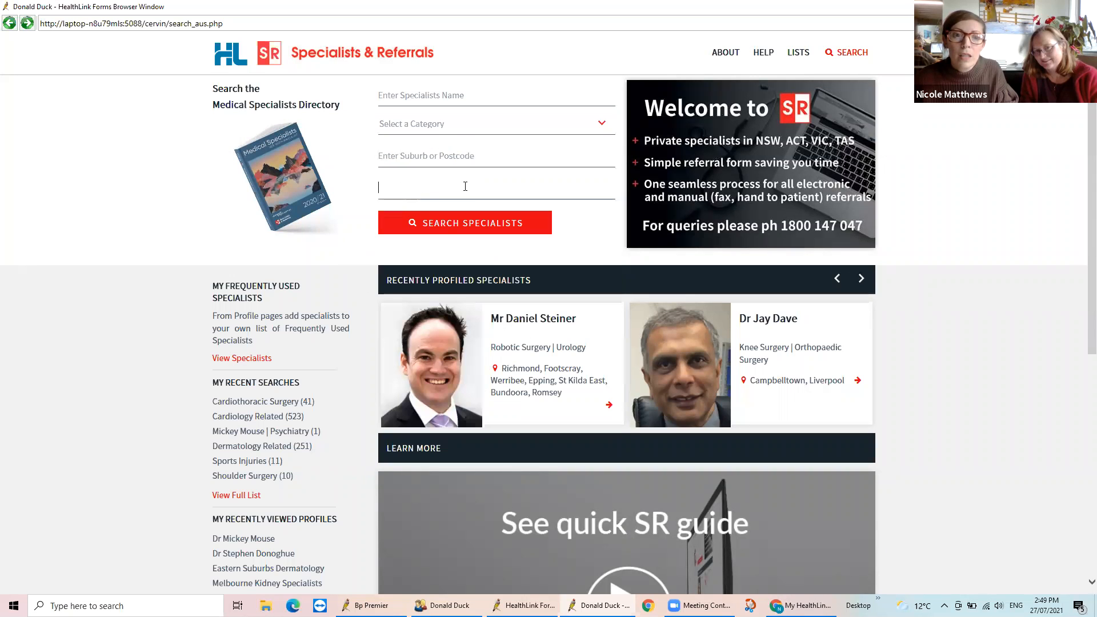
{"action": "type", "text": "sp"}
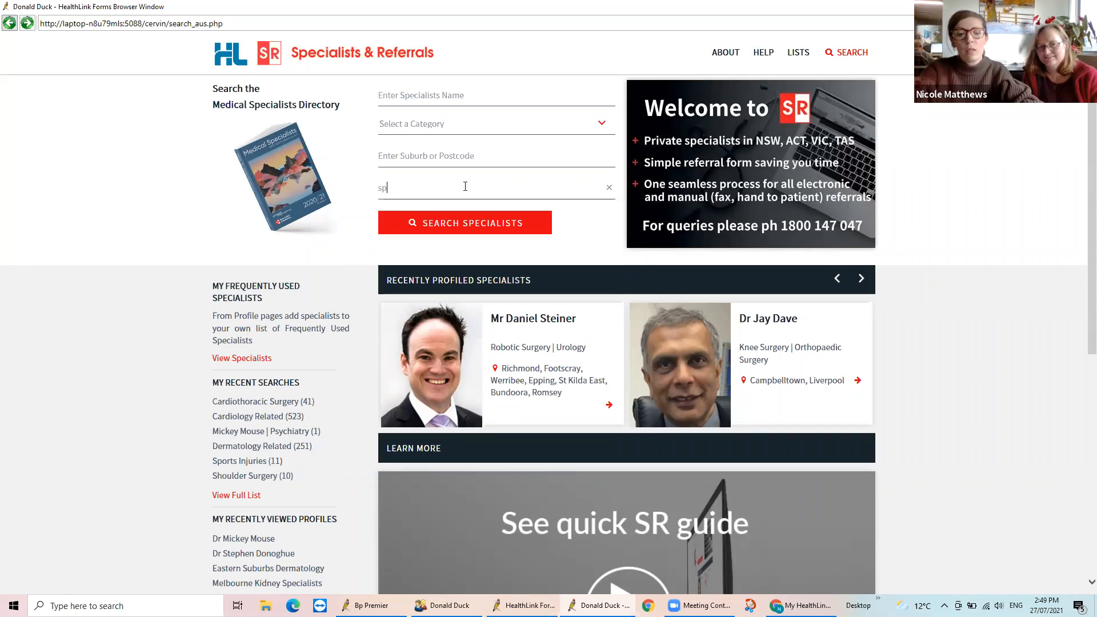
{"action": "type", "text": "ort"}
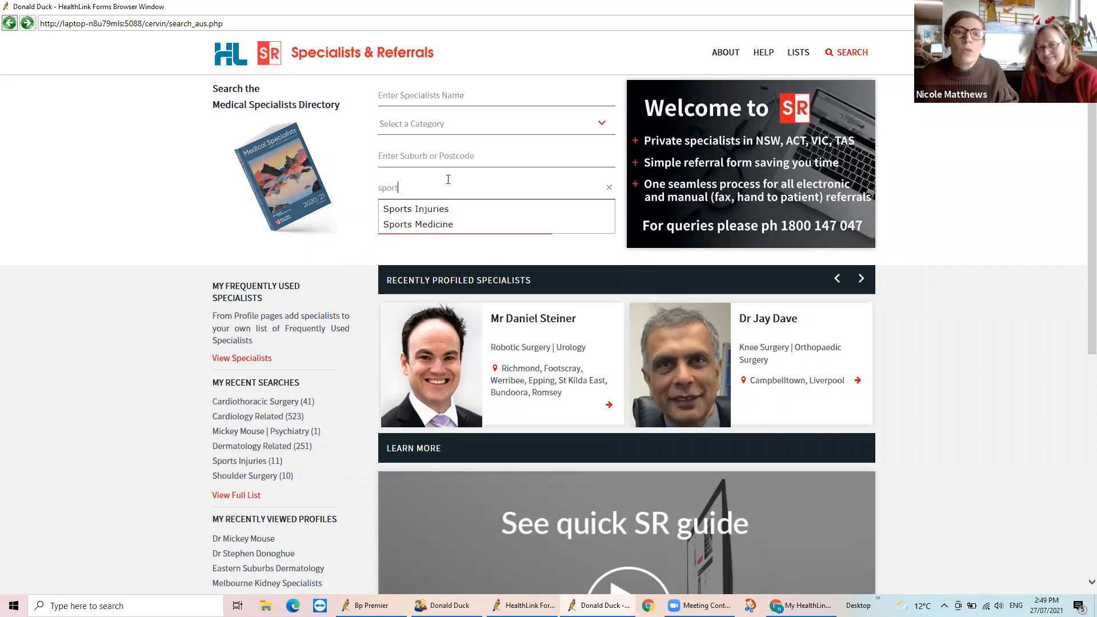
{"action": "left_click", "coordinate": [452, 224]}
{"action": "left_click", "coordinate": [450, 223]}
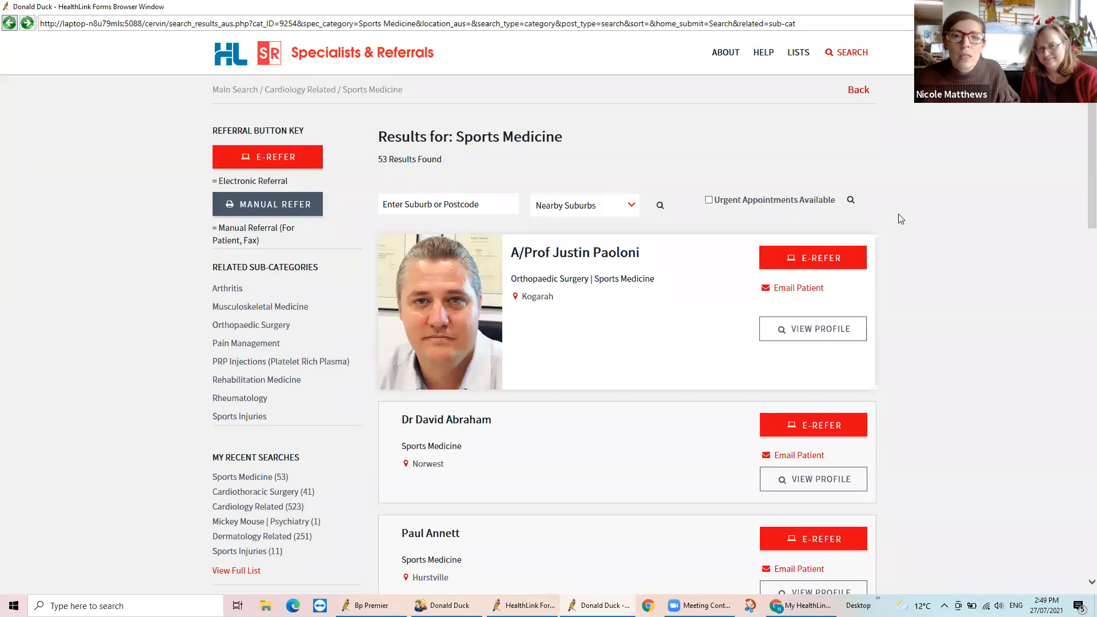
{"action": "scroll", "coordinate": [899, 213], "scroll_direction": "down", "scroll_amount": 3}
{"action": "scroll", "coordinate": [901, 219], "scroll_direction": "down", "scroll_amount": 2}
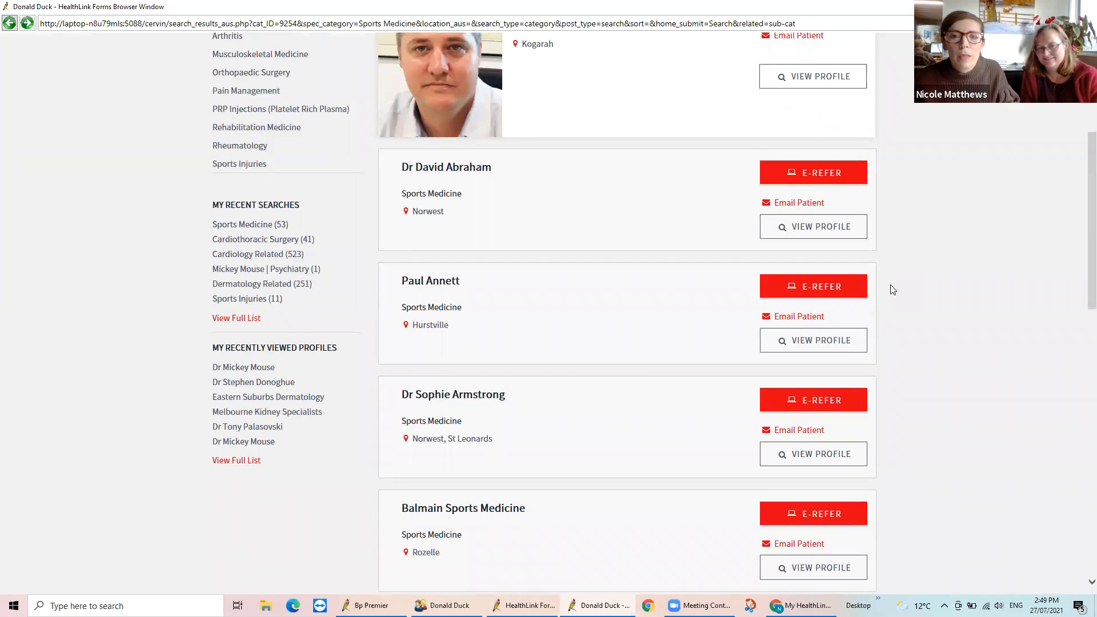
Switch the directory results to the related Rheumatology sub-category and browse the listed specialists
{"action": "scroll", "coordinate": [890, 290], "scroll_direction": "down", "scroll_amount": 2}
{"action": "scroll", "coordinate": [891, 289], "scroll_direction": "up", "scroll_amount": 3}
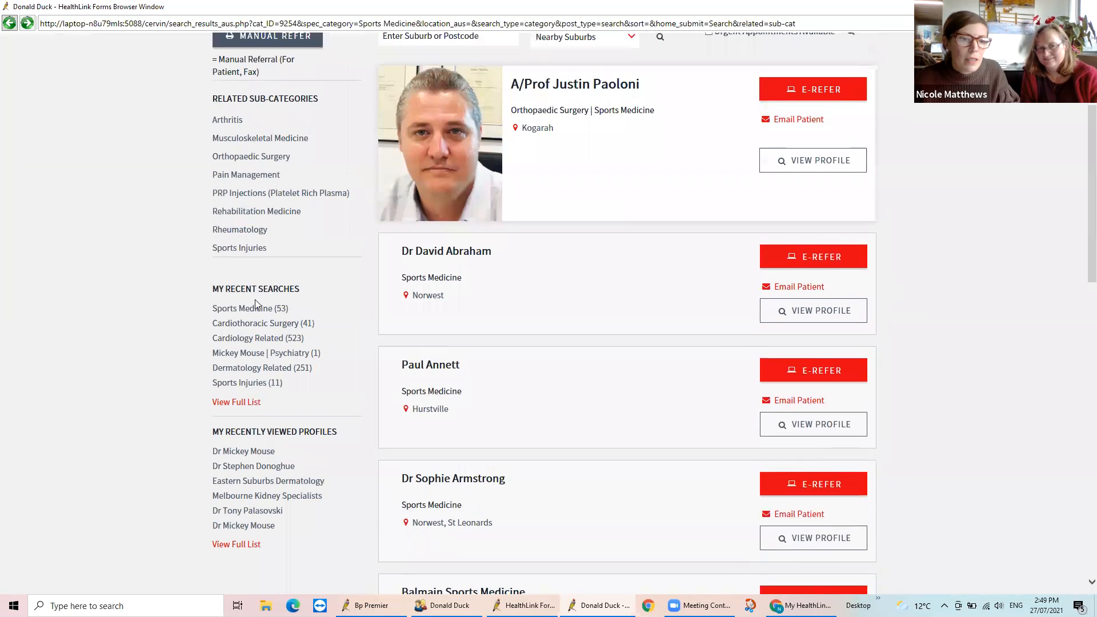
{"action": "scroll", "coordinate": [344, 296], "scroll_direction": "up", "scroll_amount": 1}
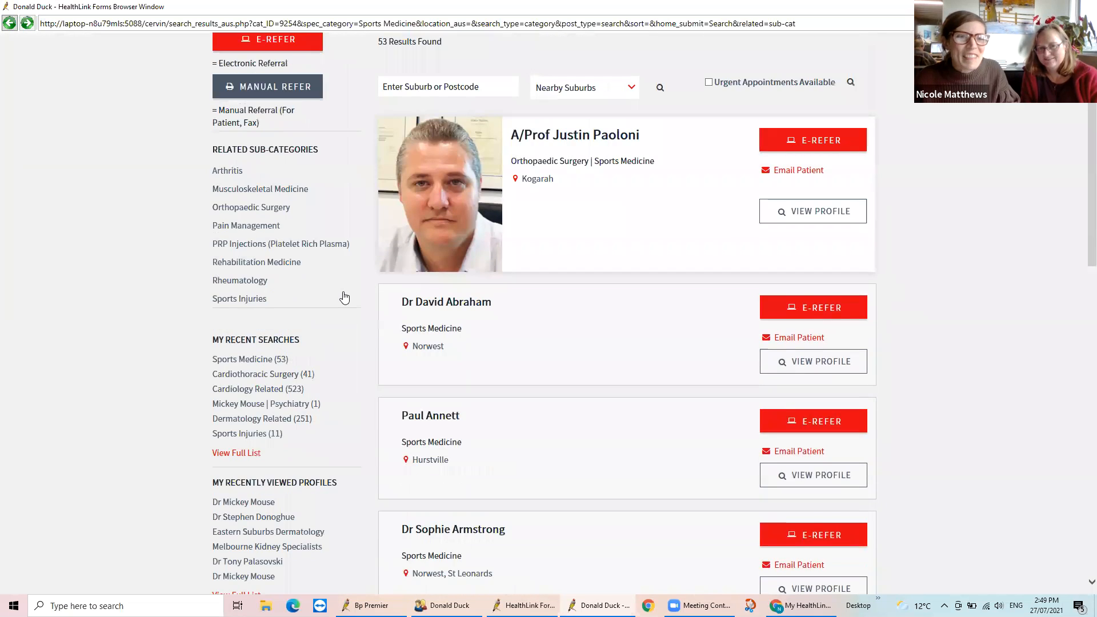
{"action": "scroll", "coordinate": [345, 297], "scroll_direction": "up", "scroll_amount": 2}
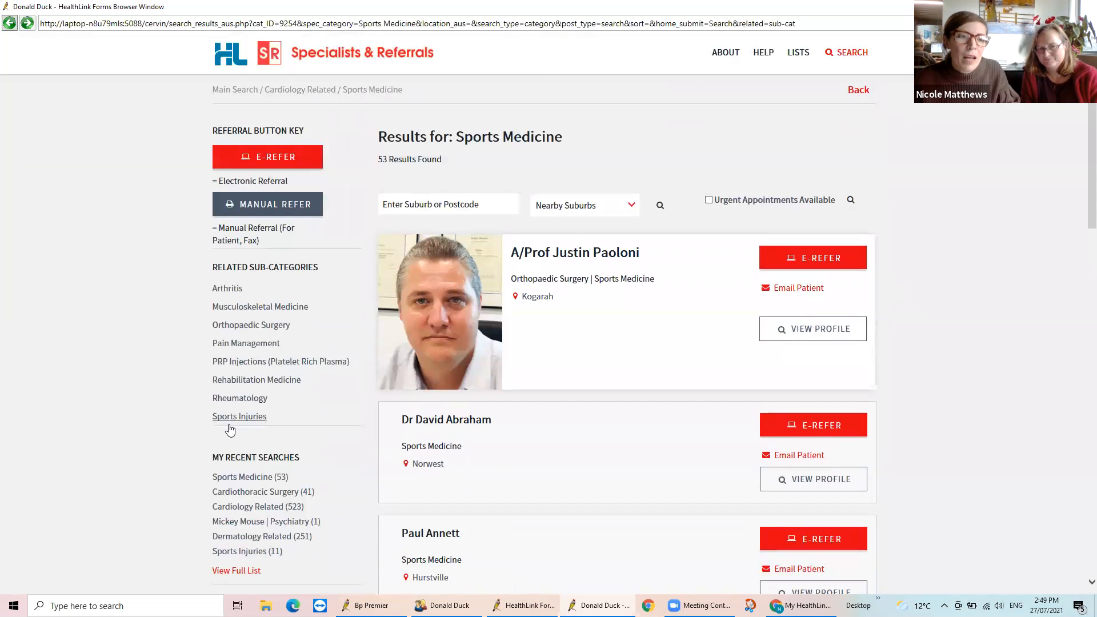
{"action": "left_click", "coordinate": [250, 399]}
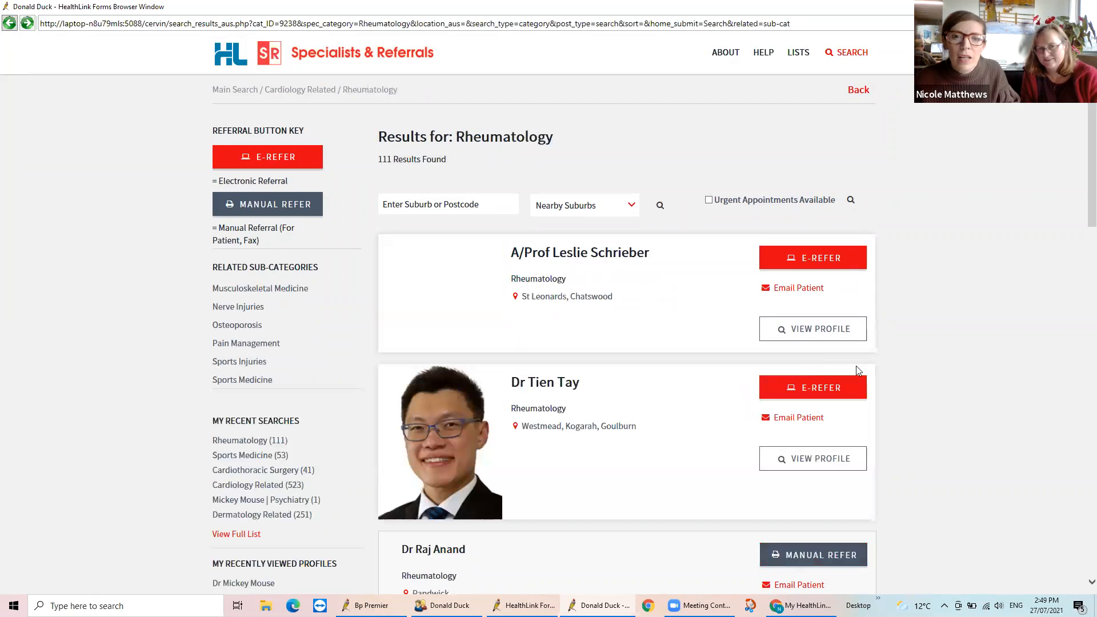
{"action": "scroll", "coordinate": [898, 344], "scroll_direction": "down", "scroll_amount": 1}
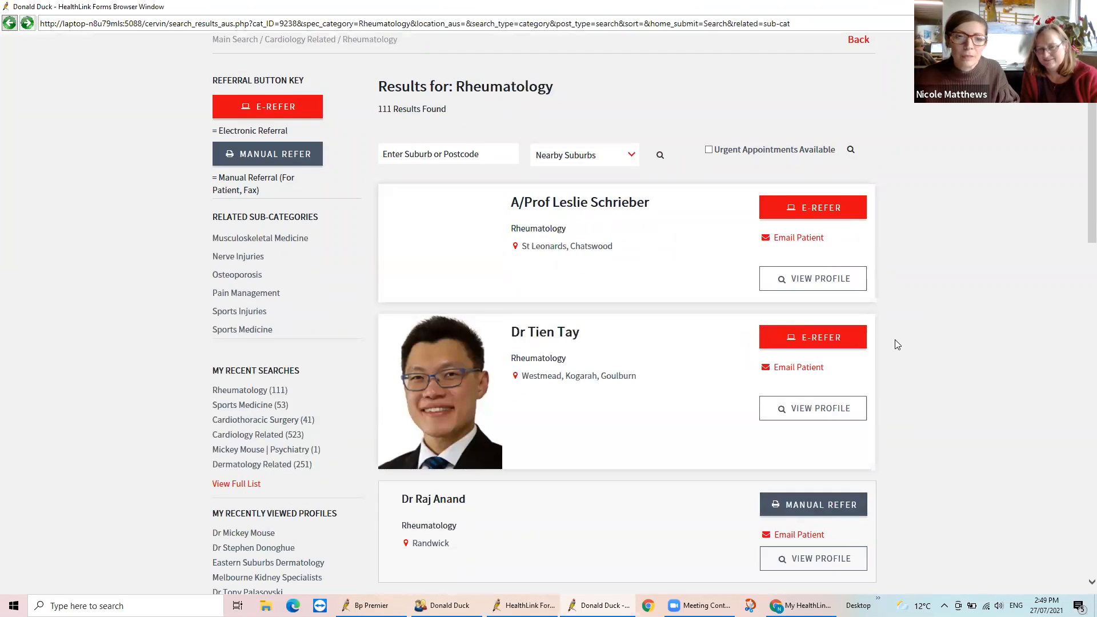
{"action": "scroll", "coordinate": [897, 345], "scroll_direction": "down", "scroll_amount": 2}
{"action": "scroll", "coordinate": [897, 345], "scroll_direction": "down", "scroll_amount": 2}
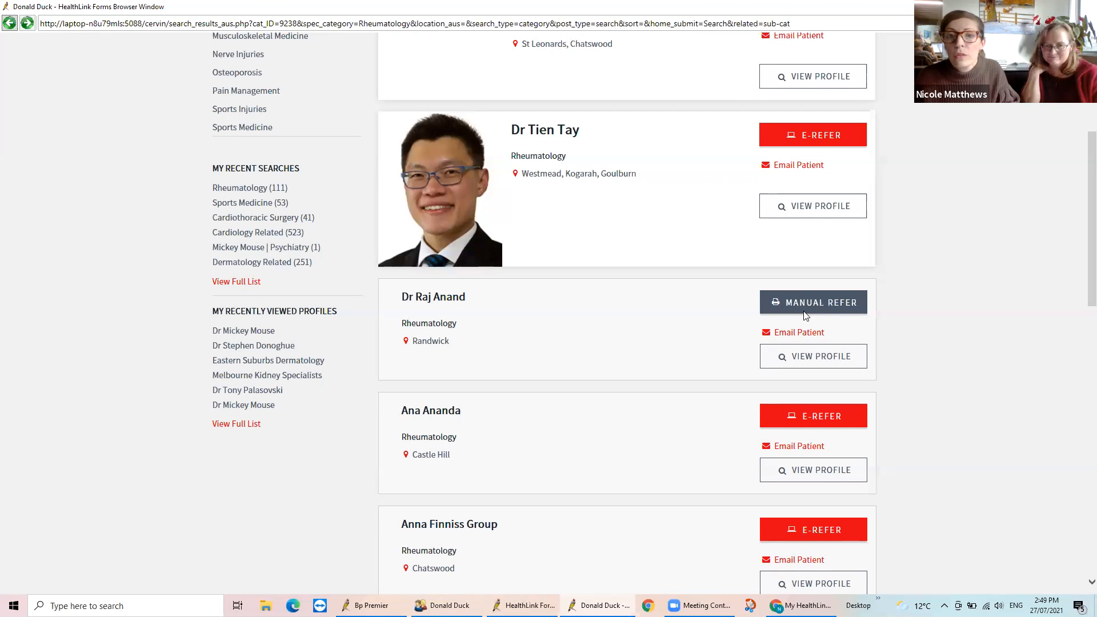
Check the location choices for the third listed rheumatologist's manual referral
{"action": "left_click", "coordinate": [819, 308]}
{"action": "scroll", "coordinate": [830, 144], "scroll_direction": "up", "scroll_amount": 1}
{"action": "scroll", "coordinate": [850, 54], "scroll_direction": "up", "scroll_amount": 1}
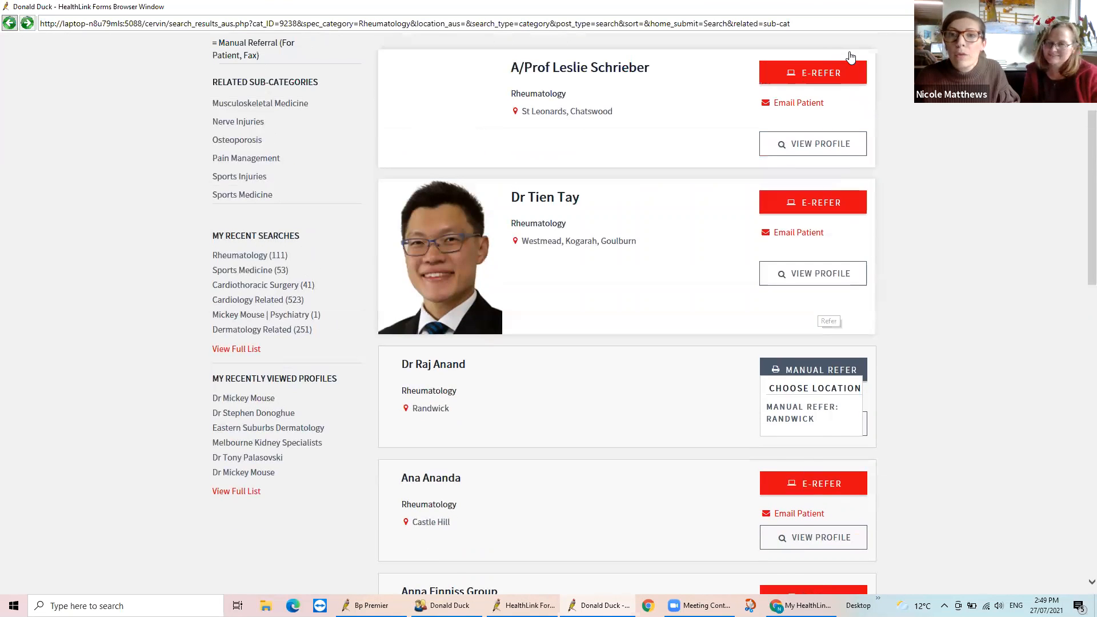
Run a new directory search for the Endocrinology Related category and browse the listed specialists
{"action": "scroll", "coordinate": [850, 58], "scroll_direction": "up", "scroll_amount": 4}
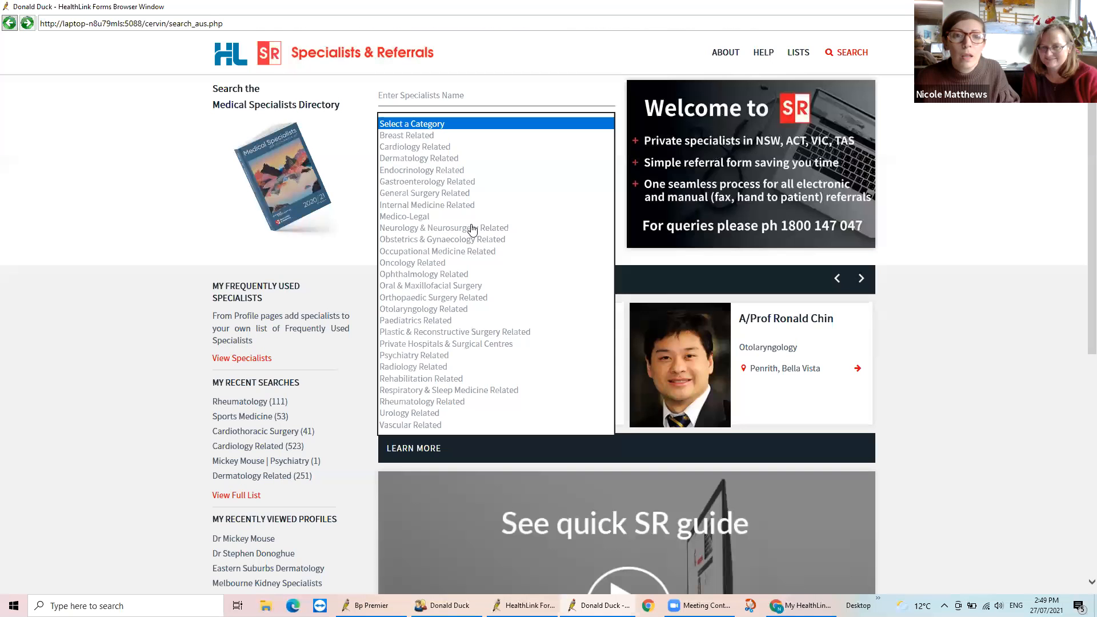
{"action": "left_click", "coordinate": [422, 171]}
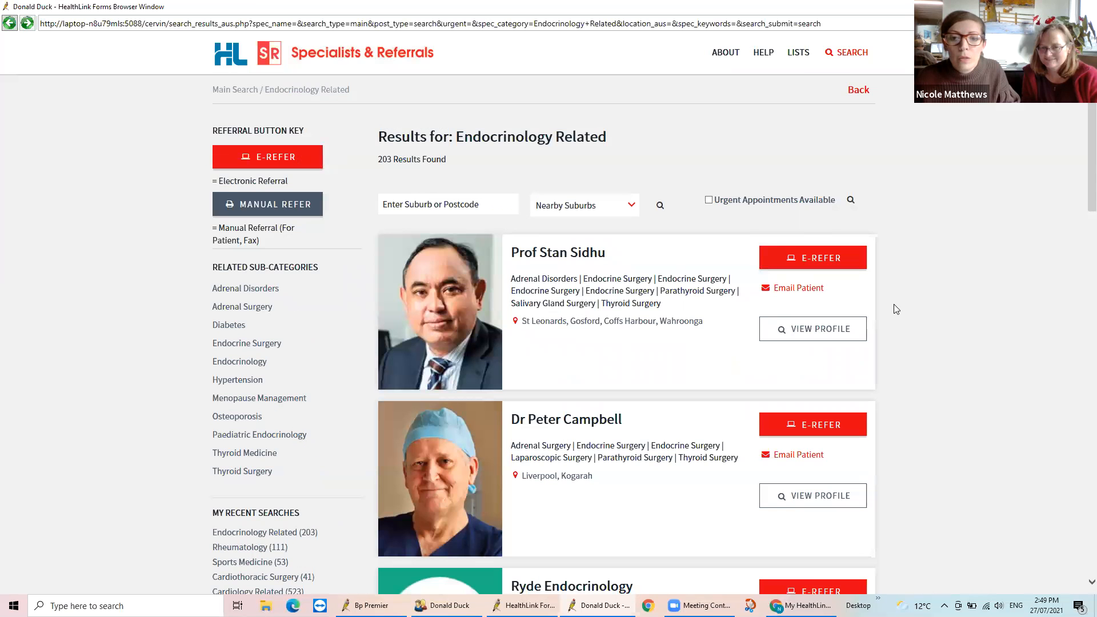
{"action": "scroll", "coordinate": [895, 311], "scroll_direction": "down", "scroll_amount": 1}
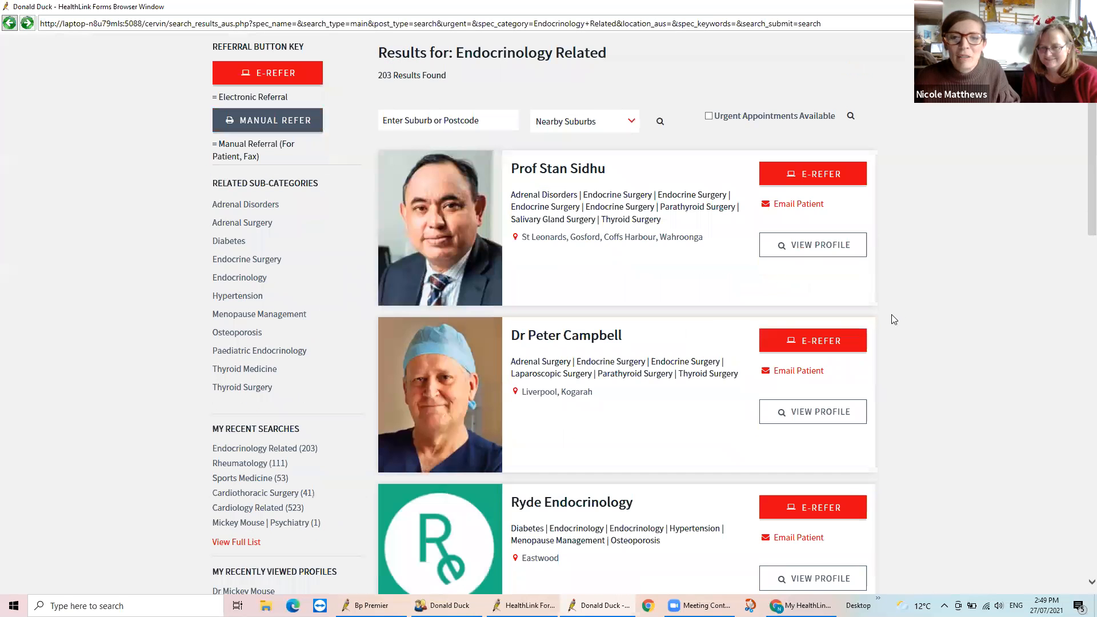
{"action": "scroll", "coordinate": [892, 332], "scroll_direction": "down", "scroll_amount": 2}
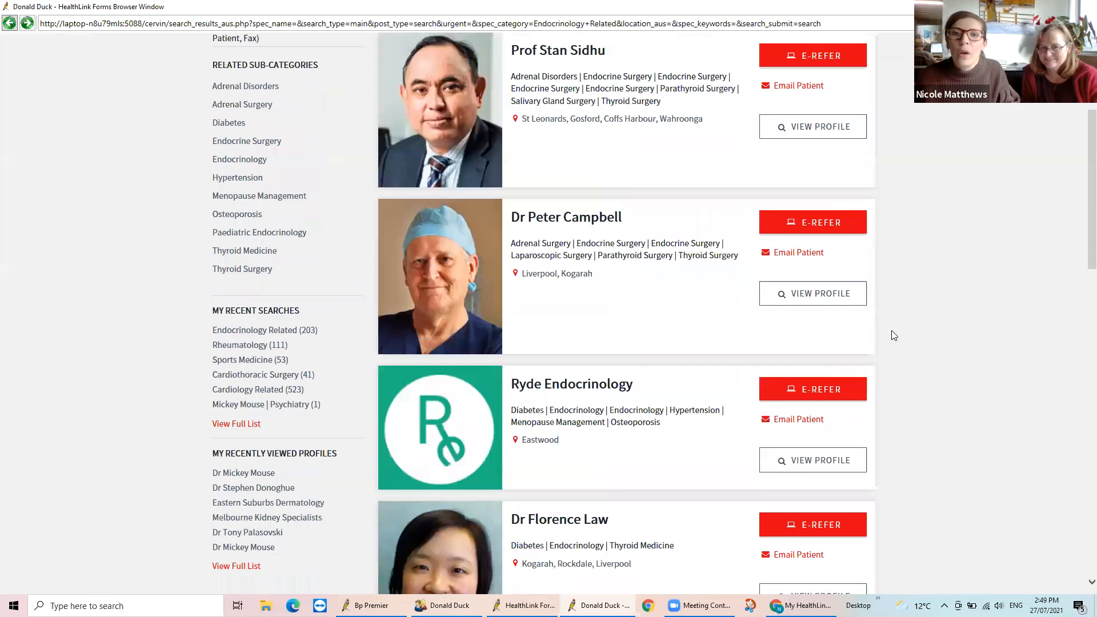
{"action": "scroll", "coordinate": [894, 336], "scroll_direction": "down", "scroll_amount": 9}
{"action": "scroll", "coordinate": [879, 69], "scroll_direction": "down", "scroll_amount": 2}
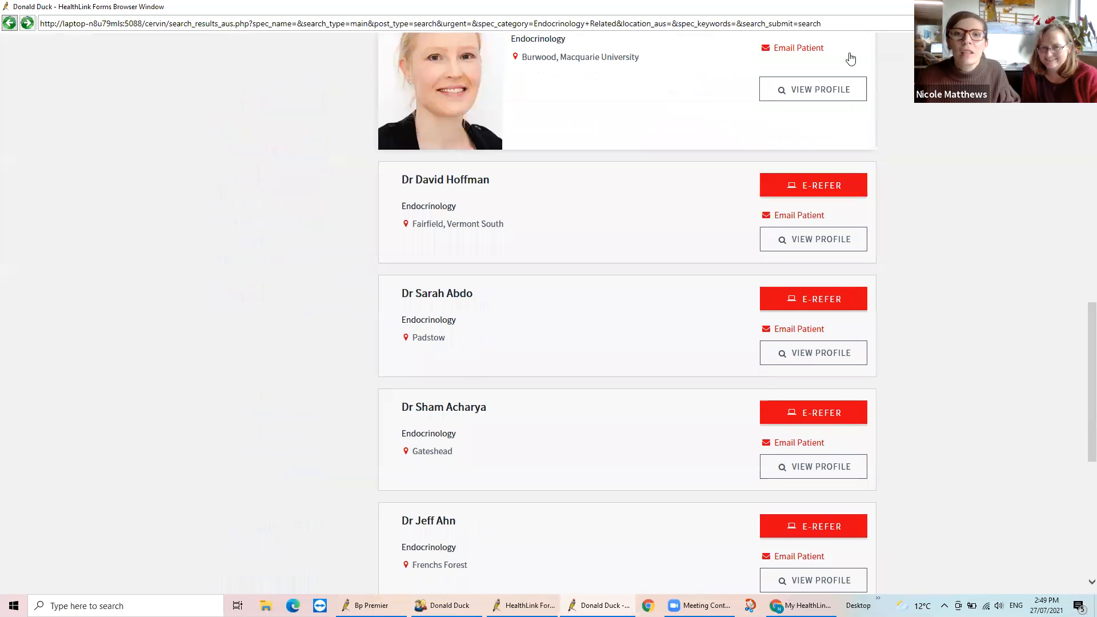
{"action": "scroll", "coordinate": [851, 59], "scroll_direction": "up", "scroll_amount": 5}
{"action": "scroll", "coordinate": [850, 58], "scroll_direction": "down", "scroll_amount": 10}
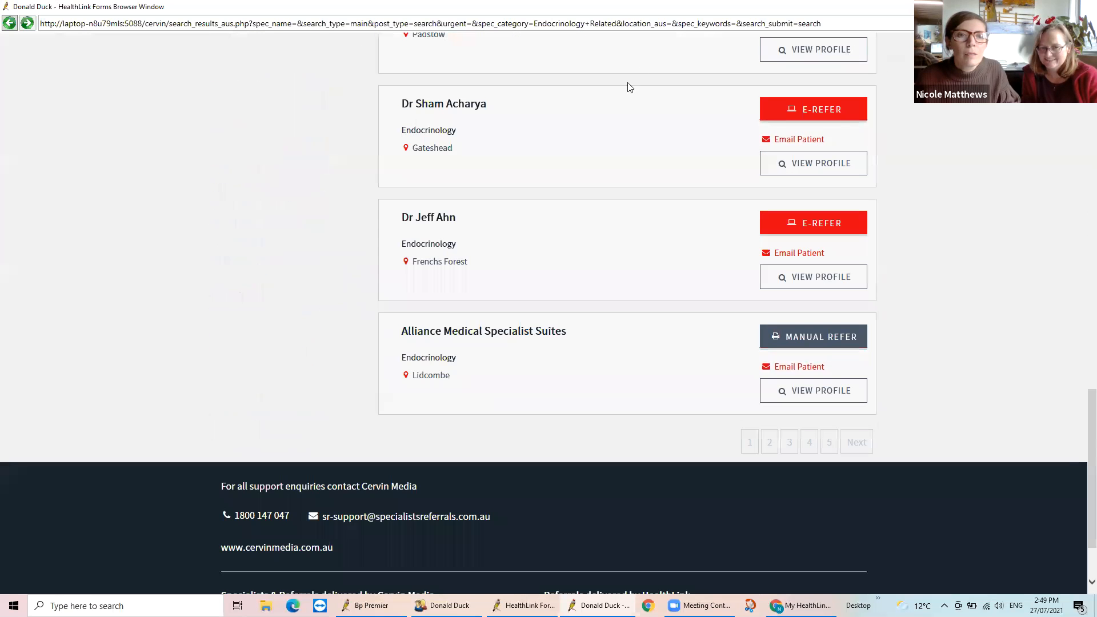
{"action": "scroll", "coordinate": [607, 127], "scroll_direction": "up", "scroll_amount": 20}
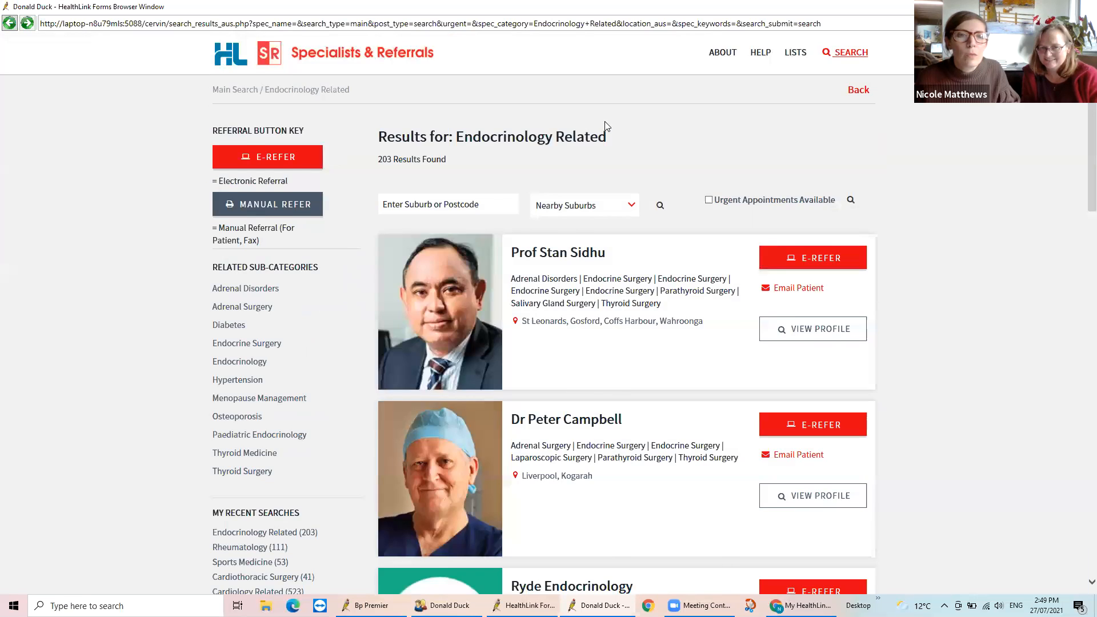
Search the directory for the Ophthalmology Related category and show the location choices for the first listed specialist's e-referral
{"action": "left_click", "coordinate": [605, 122]}
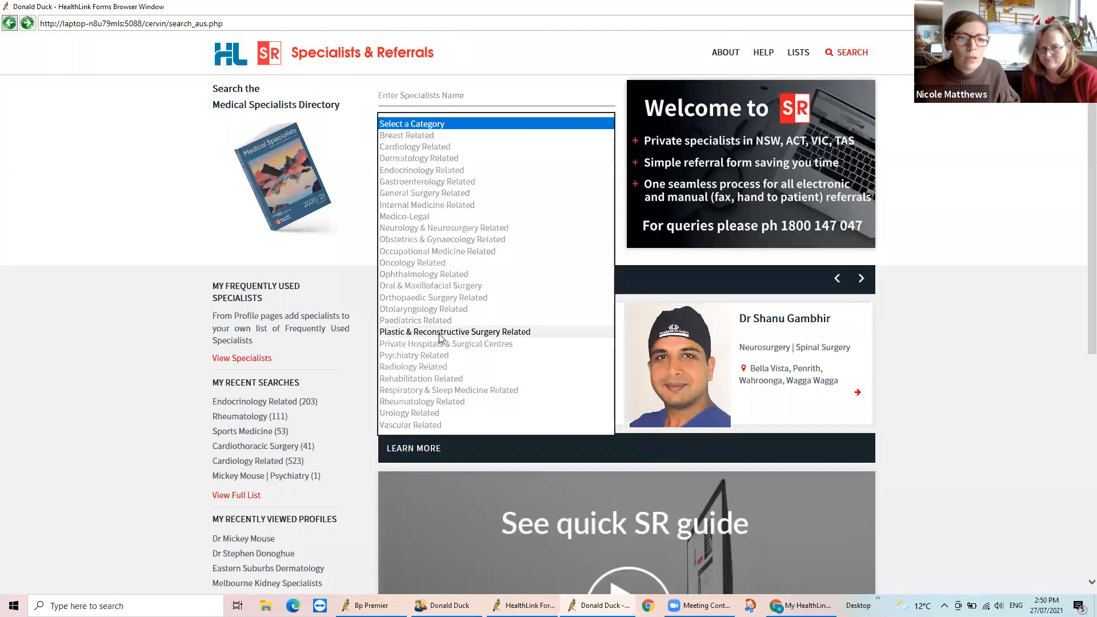
{"action": "left_click", "coordinate": [424, 276]}
{"action": "left_click", "coordinate": [468, 227]}
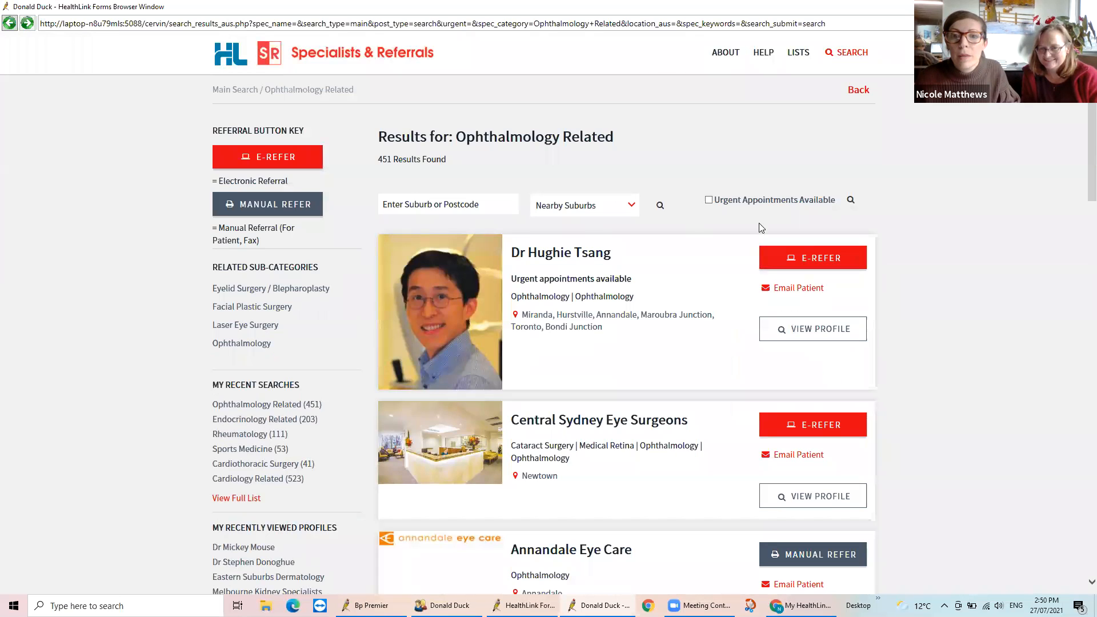
{"action": "left_click", "coordinate": [806, 262]}
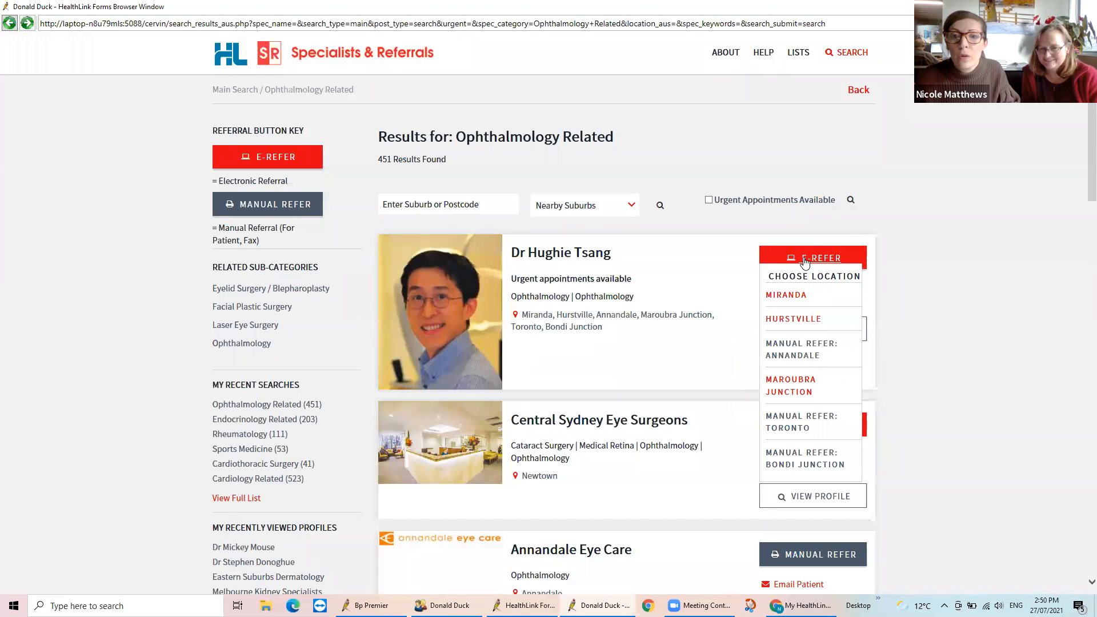
Open the first listed ophthalmologist's profile and examine the profile details and the electronic and manual referral locations
{"action": "left_click", "coordinate": [441, 288]}
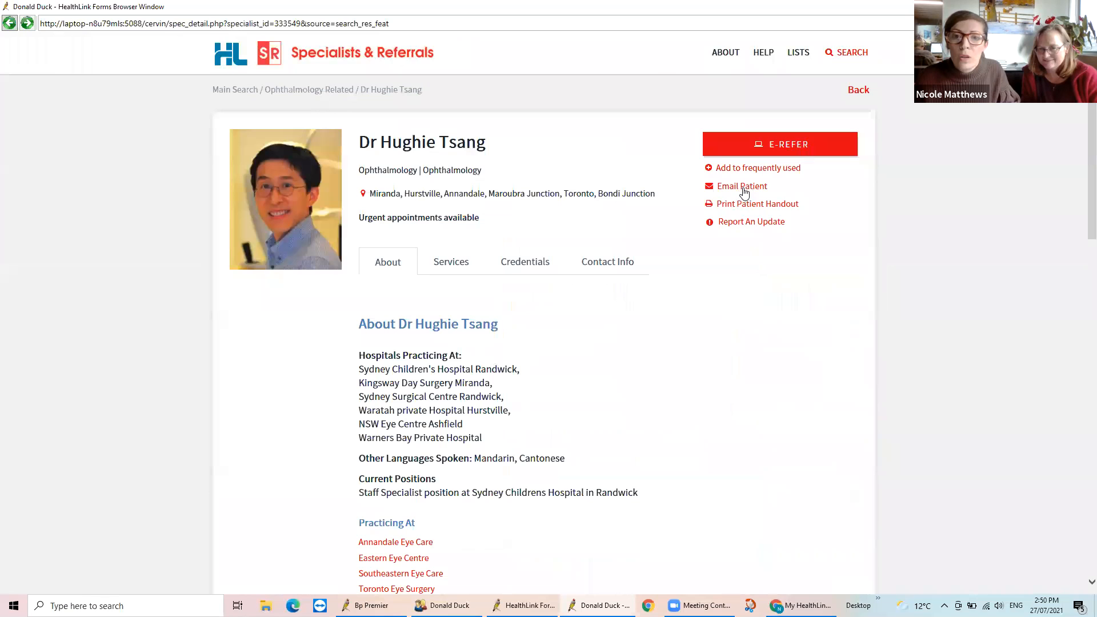
{"action": "left_click", "coordinate": [748, 190]}
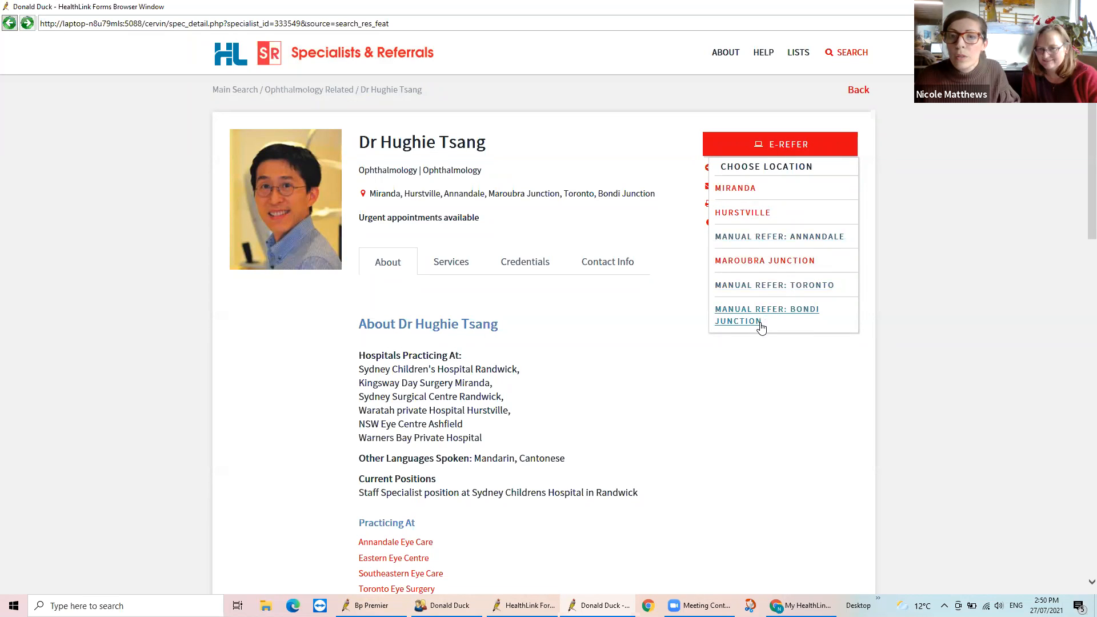
{"action": "left_click", "coordinate": [833, 355]}
{"action": "left_click", "coordinate": [794, 149]}
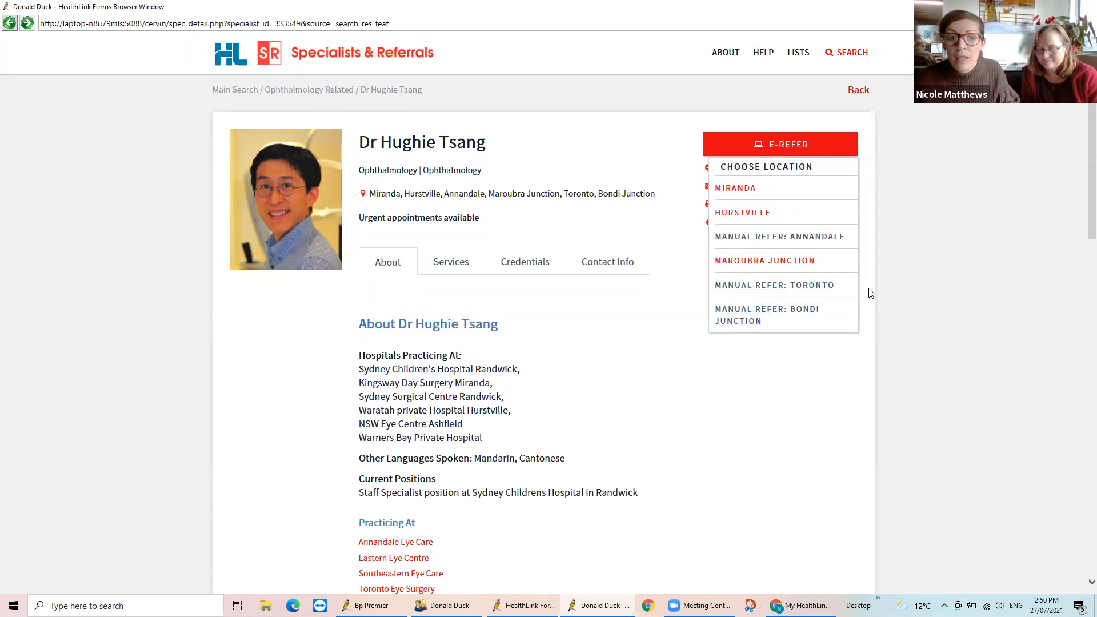
{"action": "scroll", "coordinate": [871, 295], "scroll_direction": "down", "scroll_amount": 3}
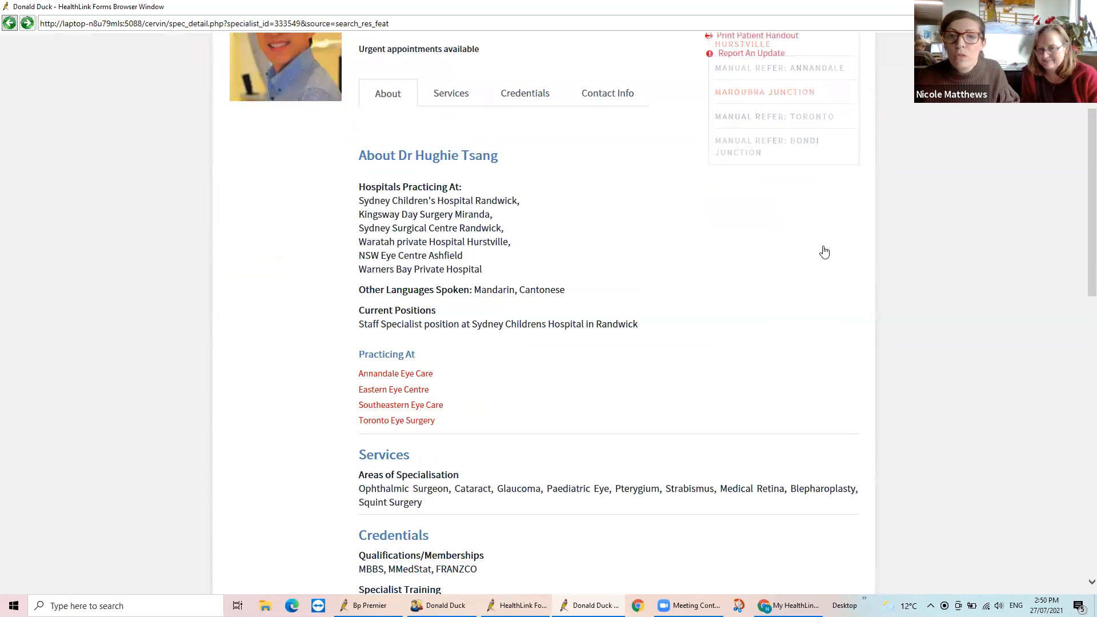
{"action": "scroll", "coordinate": [773, 147], "scroll_direction": "up", "scroll_amount": 3}
Start a manual referral to the ophthalmologist's Bondi Junction location and enter hbufty as the reason for patient referral
{"action": "left_click", "coordinate": [762, 309]}
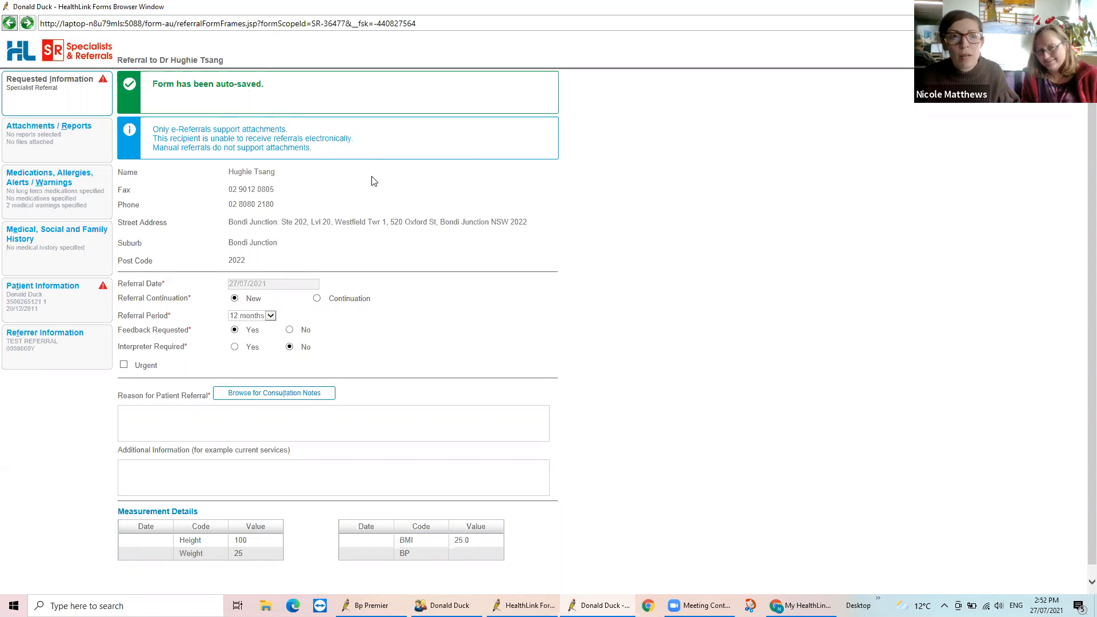
{"action": "scroll", "coordinate": [374, 181], "scroll_direction": "down", "scroll_amount": 1}
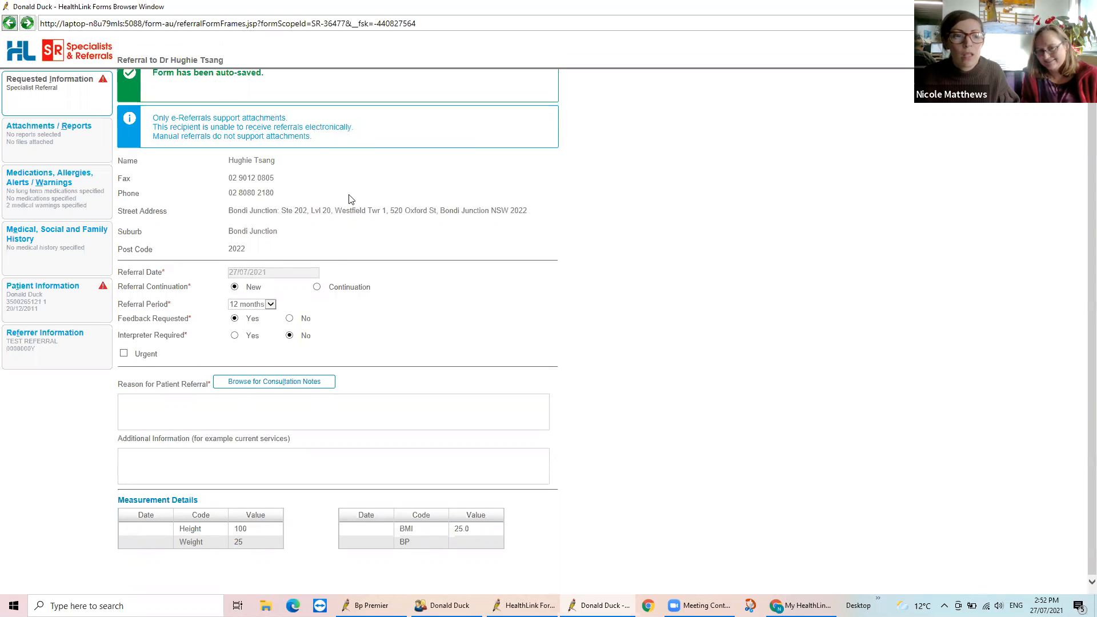
{"action": "left_click", "coordinate": [181, 404]}
{"action": "type", "text": "hbufty"}
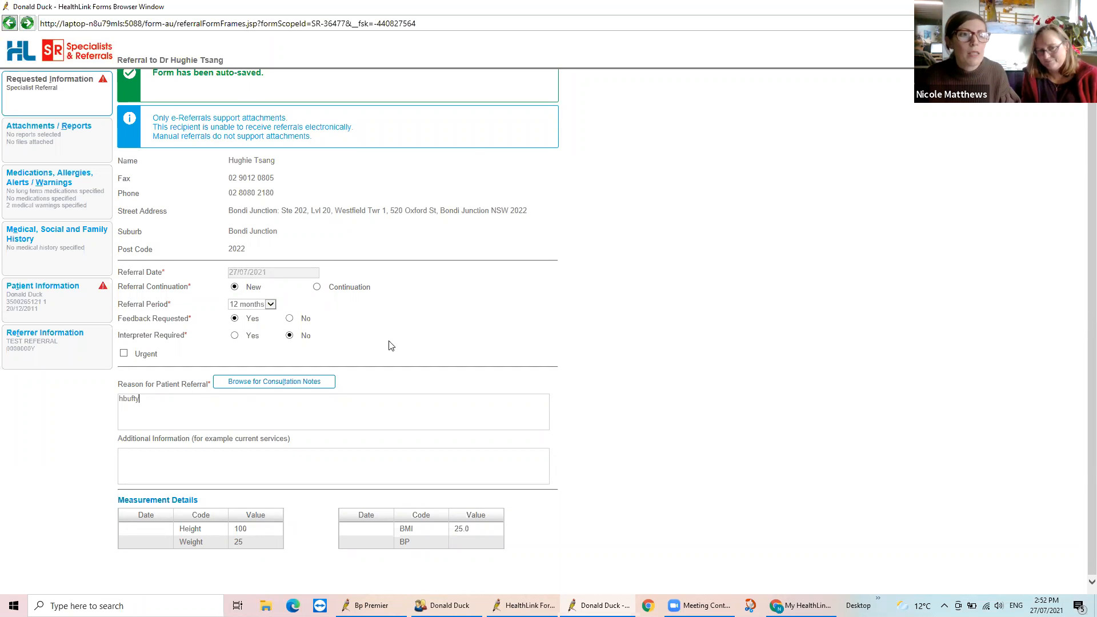
Review the form's attachments and medications sections, and set the state in the patient's residential address to nsw
{"action": "left_click", "coordinate": [52, 131]}
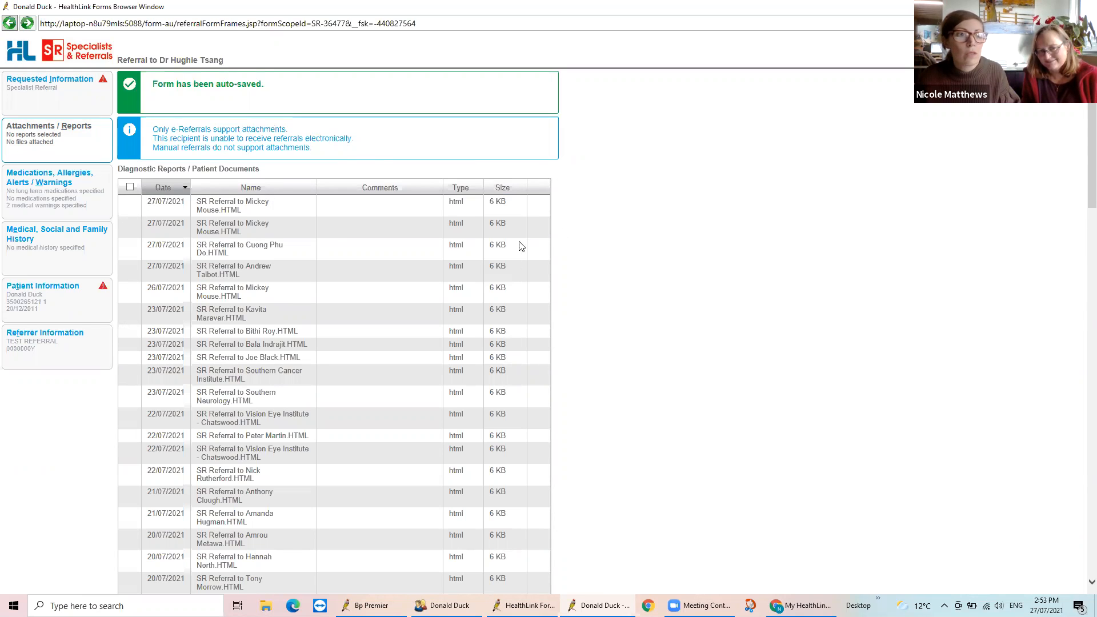
{"action": "left_click", "coordinate": [66, 187]}
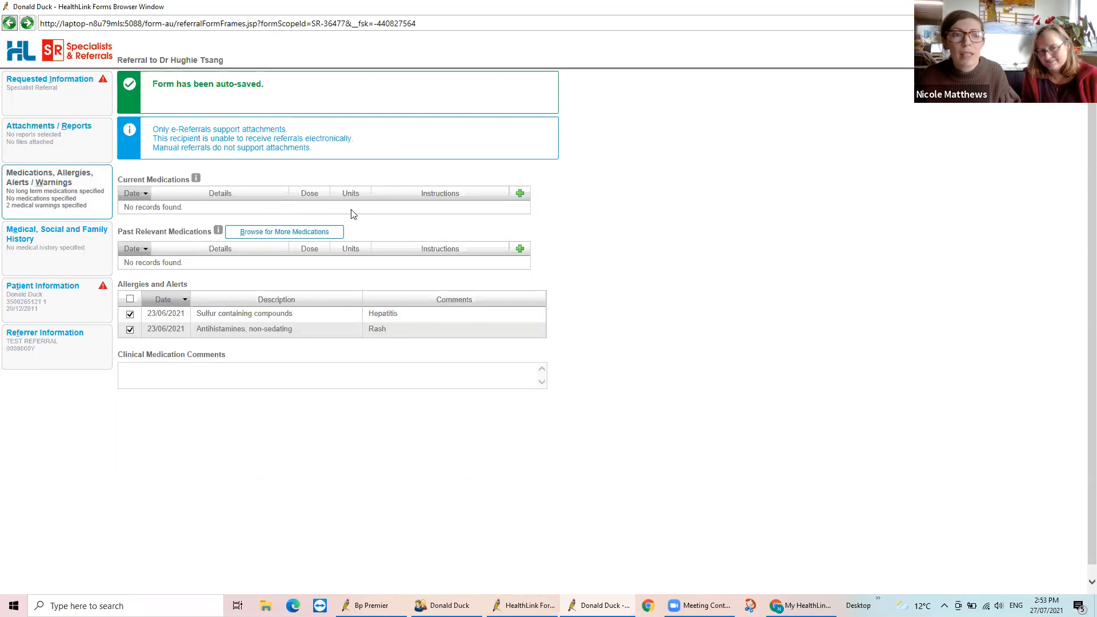
{"action": "left_click", "coordinate": [59, 300]}
{"action": "left_click", "coordinate": [204, 515]}
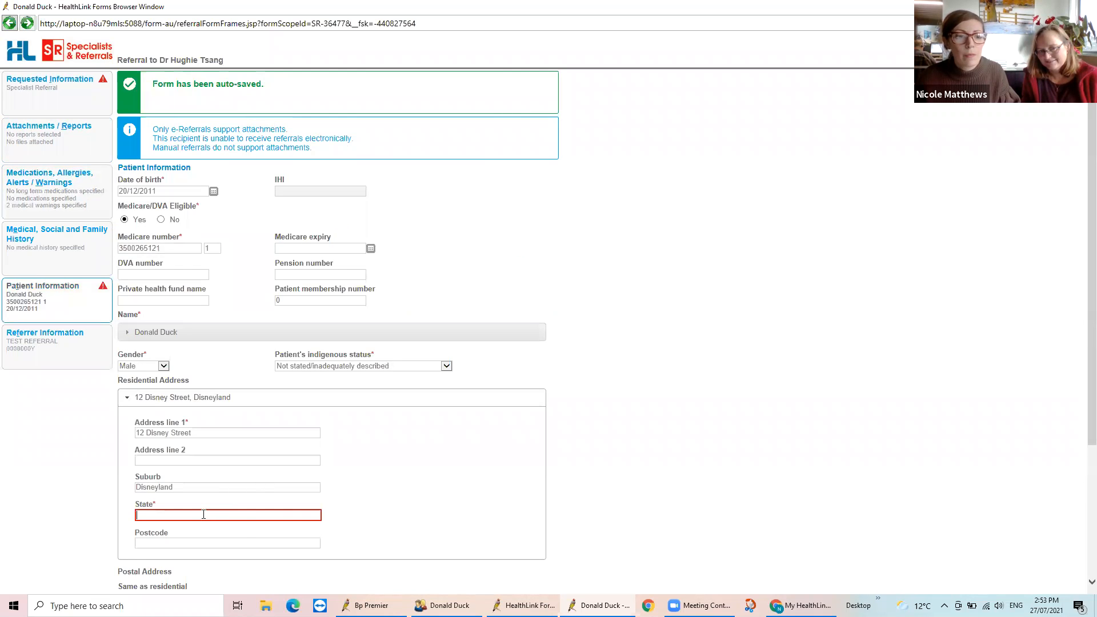
{"action": "type", "text": "nsw"}
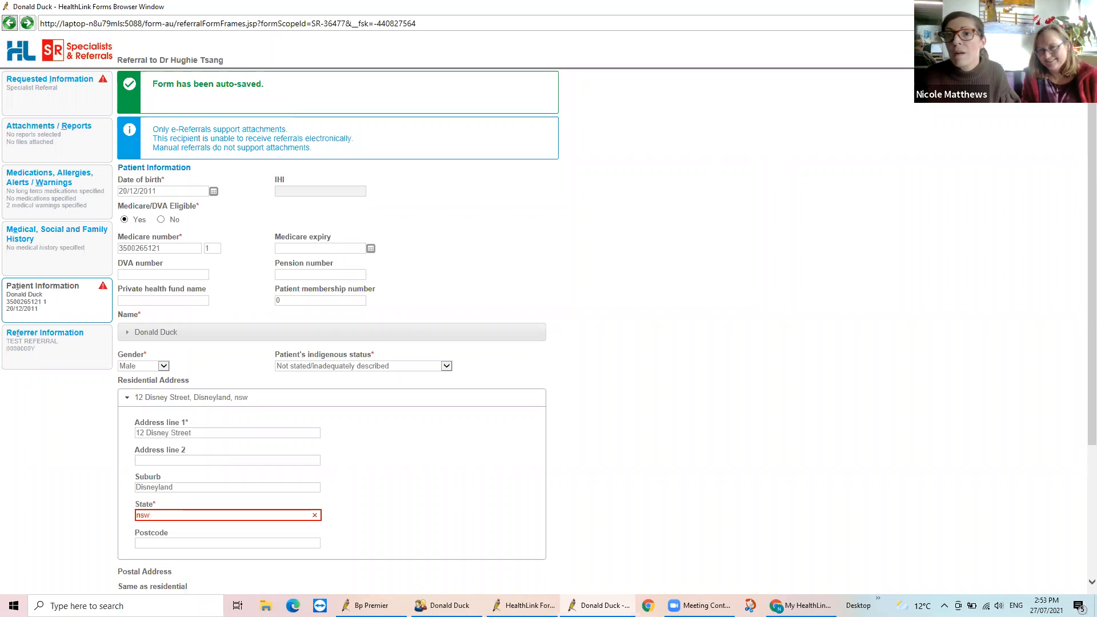
Submit the manual referral, then open its printable PDF and read it through to the end of page two
{"action": "left_click", "coordinate": [972, 53]}
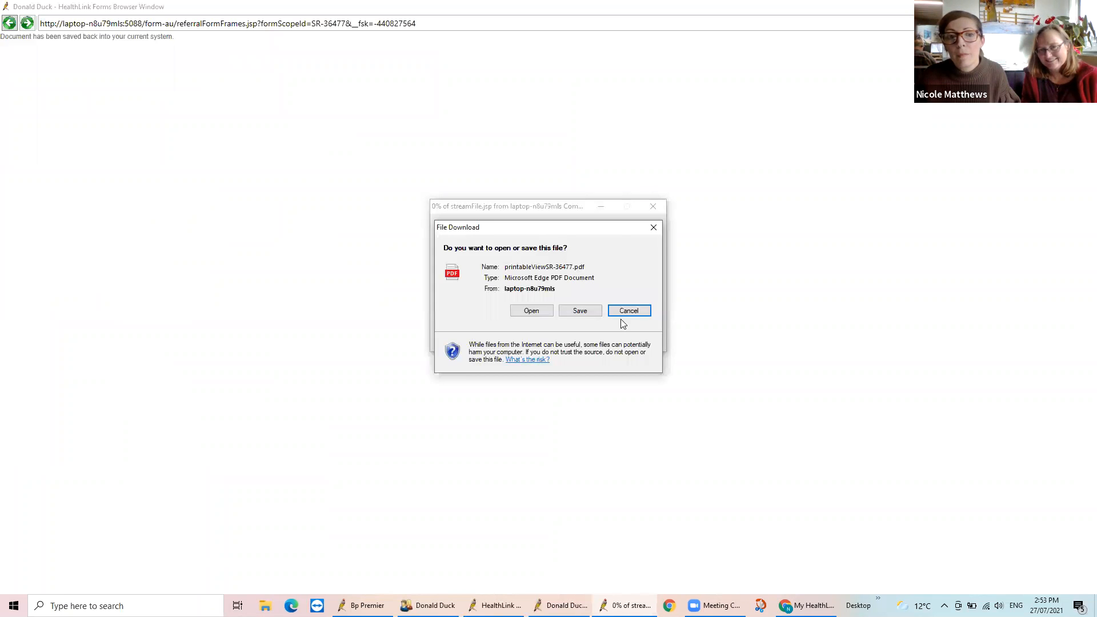
{"action": "left_click", "coordinate": [546, 310]}
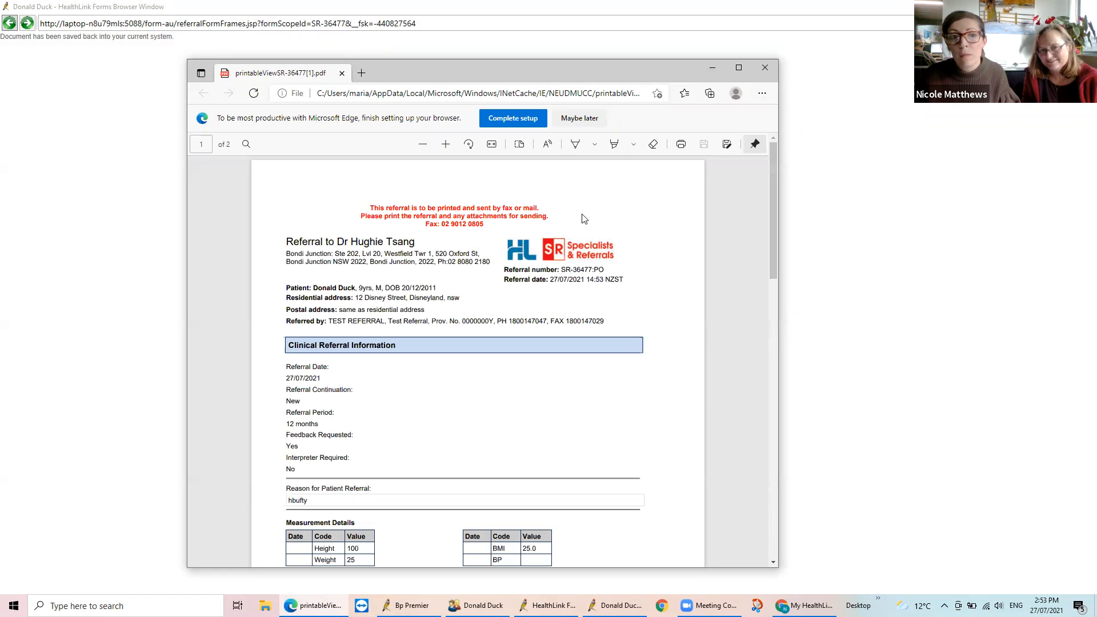
{"action": "scroll", "coordinate": [622, 359], "scroll_direction": "down", "scroll_amount": 1}
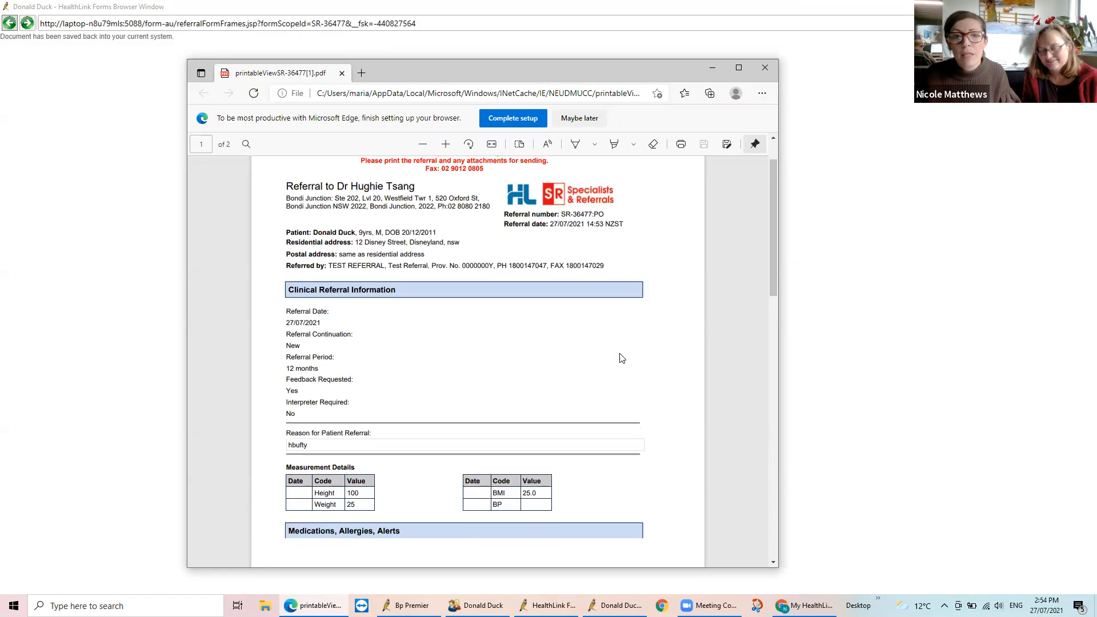
{"action": "scroll", "coordinate": [622, 358], "scroll_direction": "down", "scroll_amount": 10}
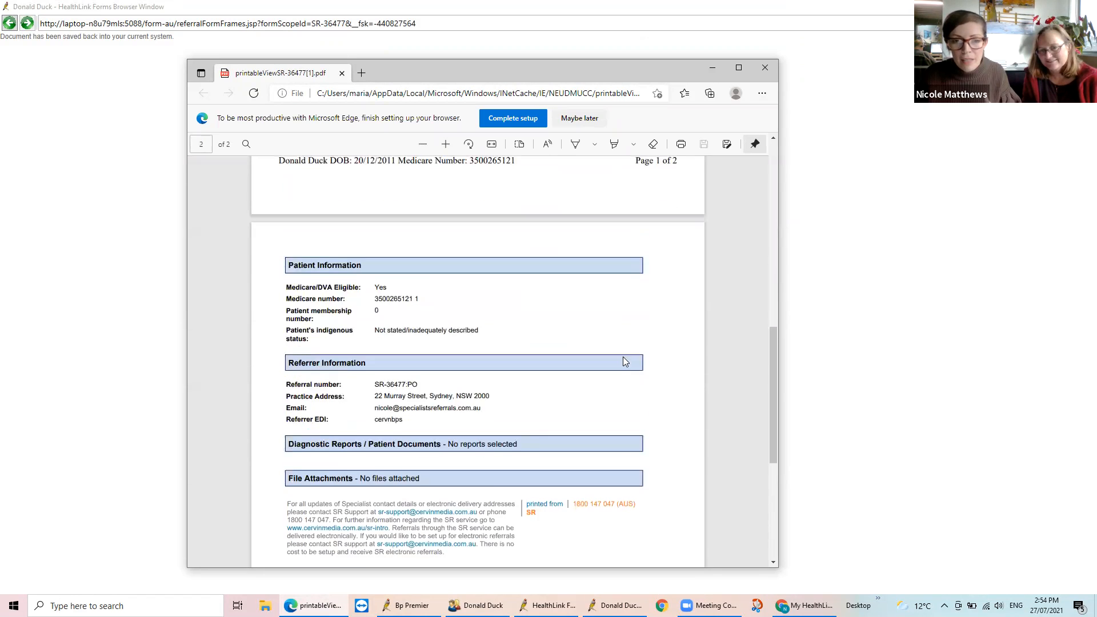
{"action": "scroll", "coordinate": [625, 361], "scroll_direction": "down", "scroll_amount": 2}
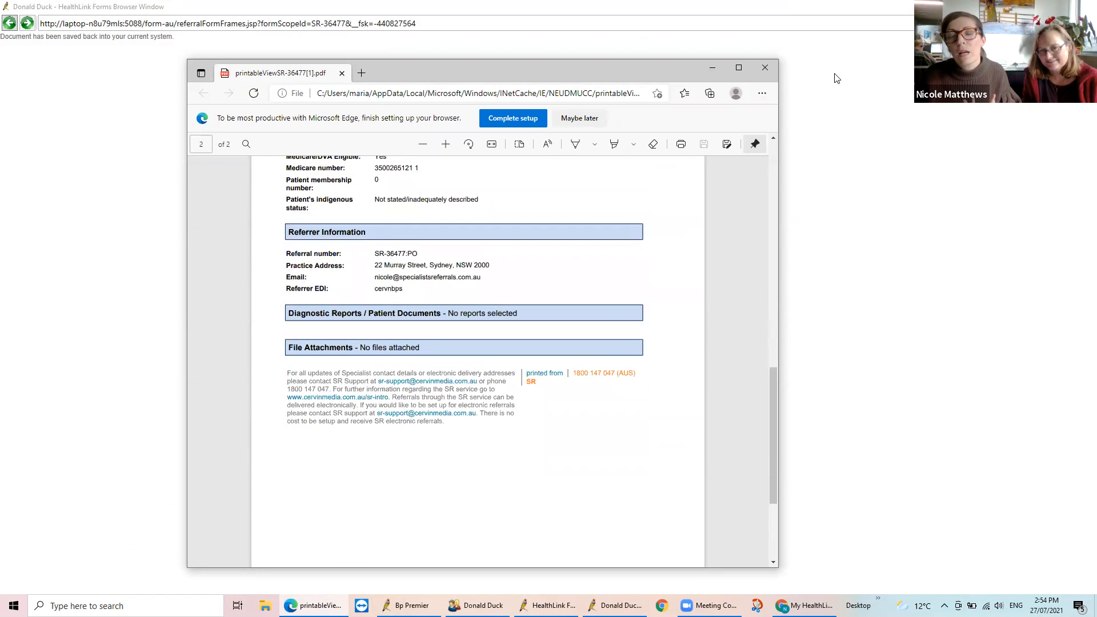
Close the referral PDF and move the HealthLink Forms list window away from the patient record's navigation tree
{"action": "left_click", "coordinate": [766, 67]}
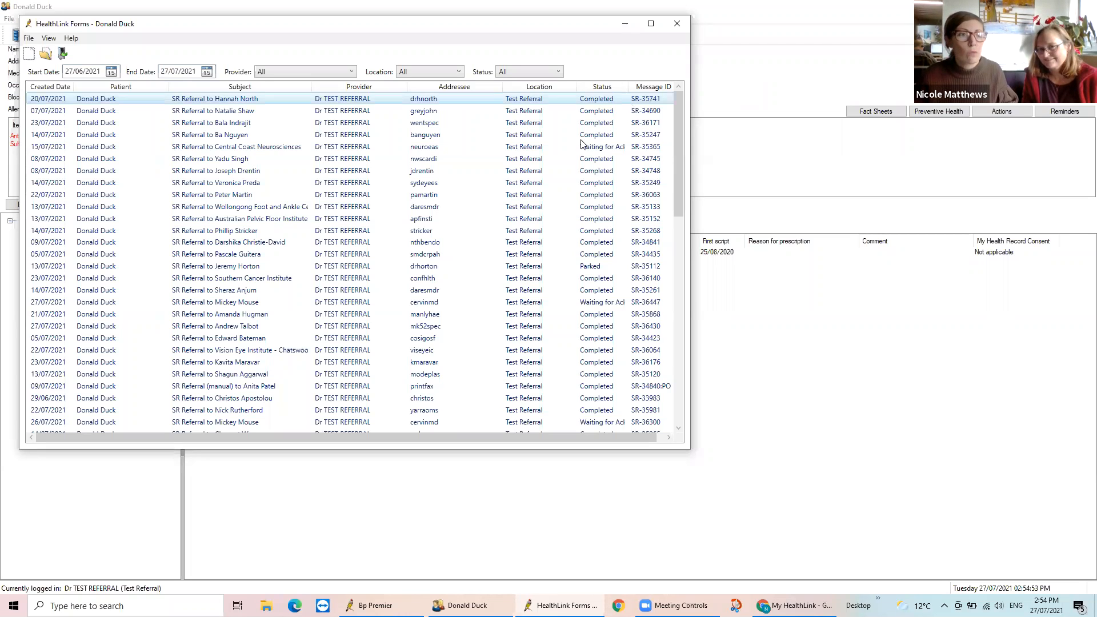
{"action": "left_click_drag", "start_coordinate": [526, 35], "coordinate": [659, 69]}
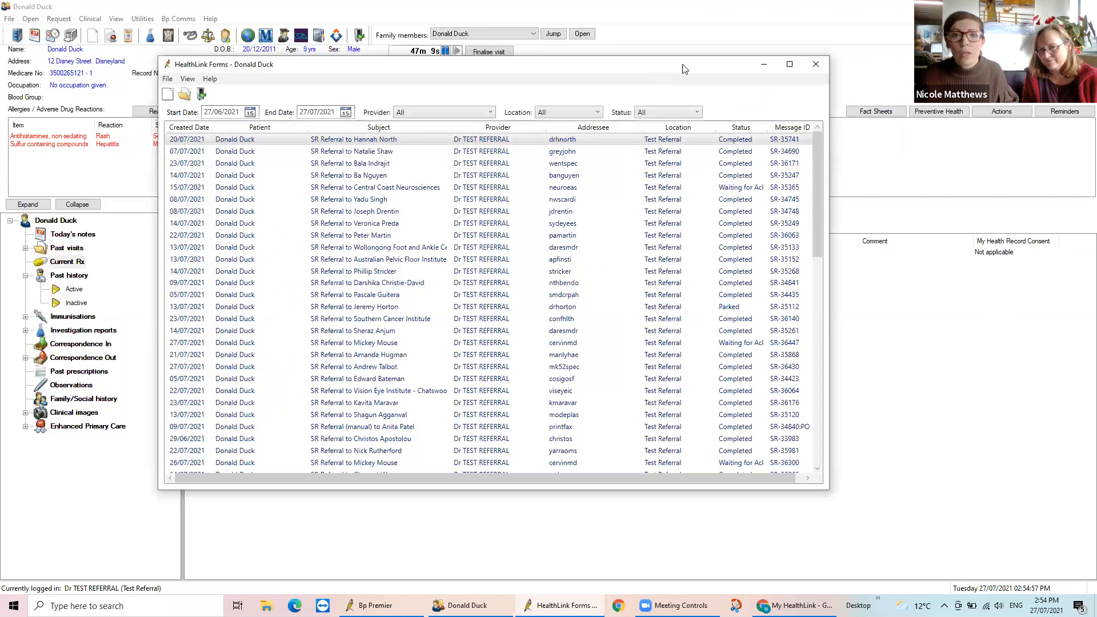
Close the HealthLink Forms list and the patient record, skipping the reason for visit and declining to record visit notes
{"action": "left_click", "coordinate": [817, 65]}
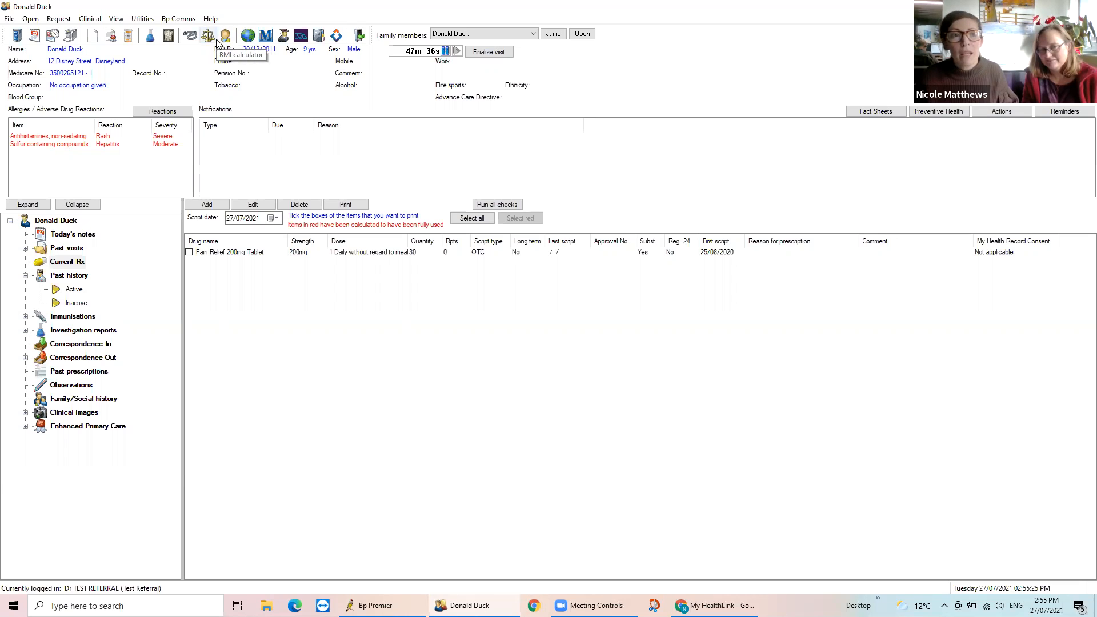
{"action": "left_click", "coordinate": [117, 20]}
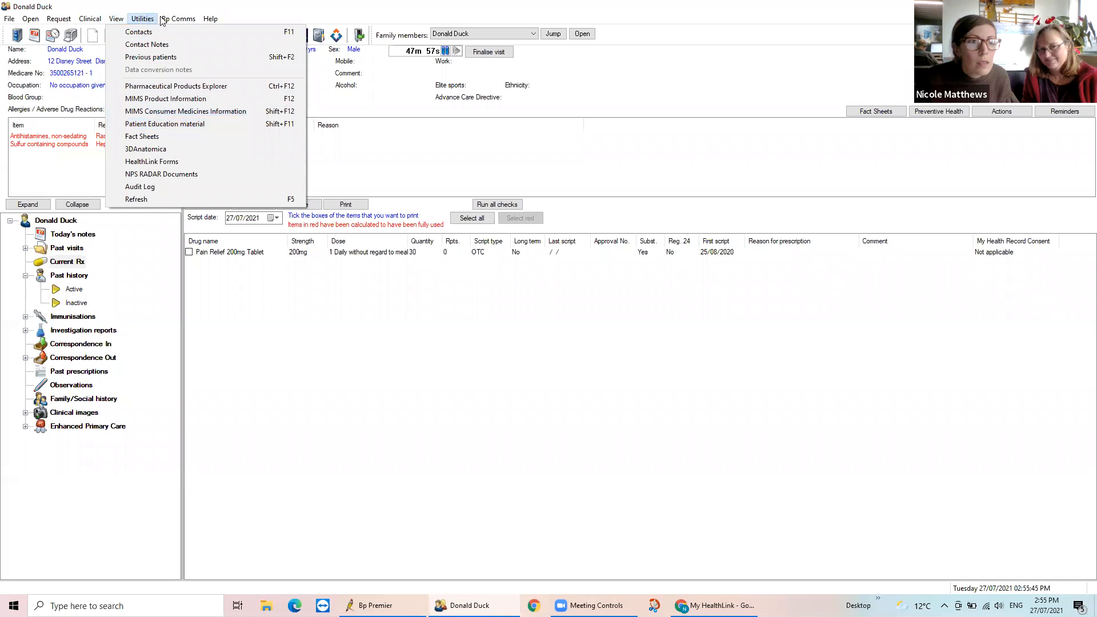
{"action": "mouse_move", "coordinate": [62, 19]}
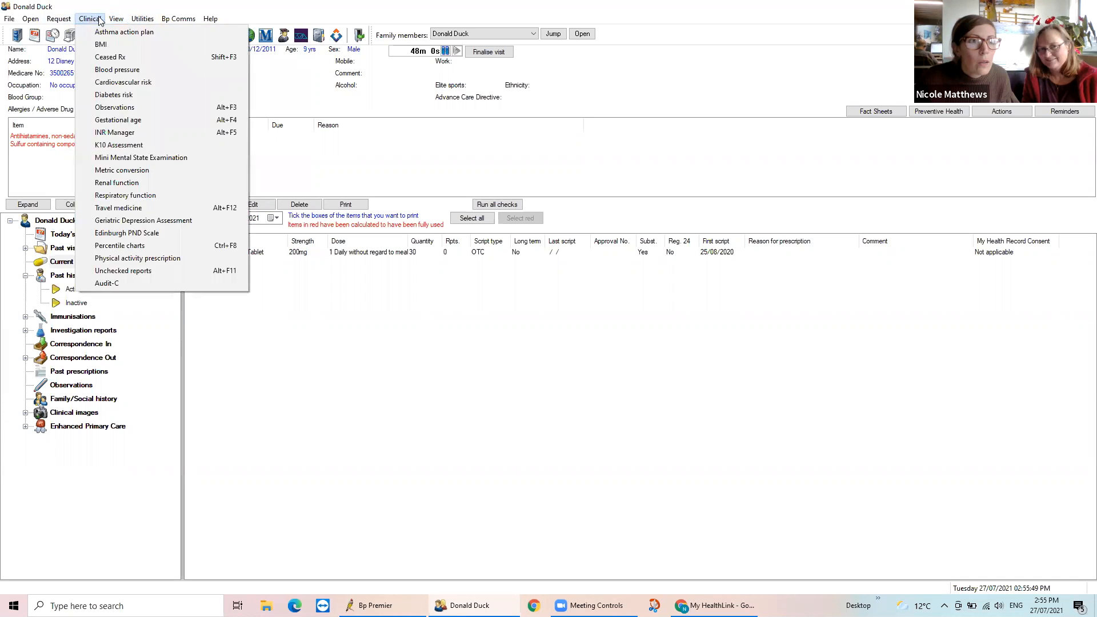
{"action": "mouse_move", "coordinate": [116, 21]}
{"action": "left_click", "coordinate": [331, 314]}
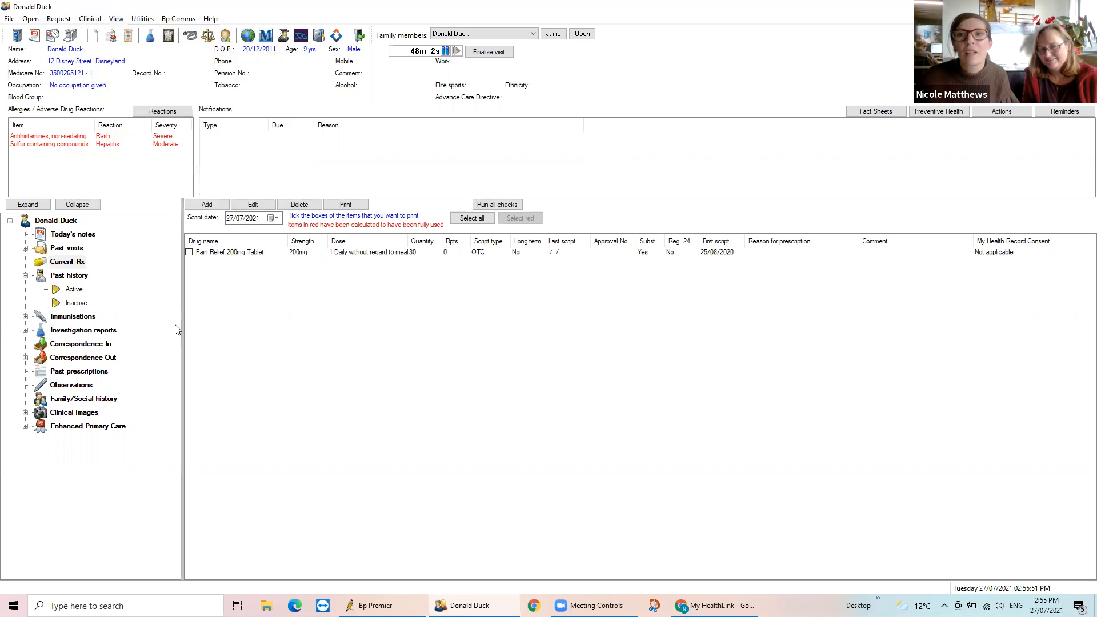
{"action": "left_click", "coordinate": [1085, 6]}
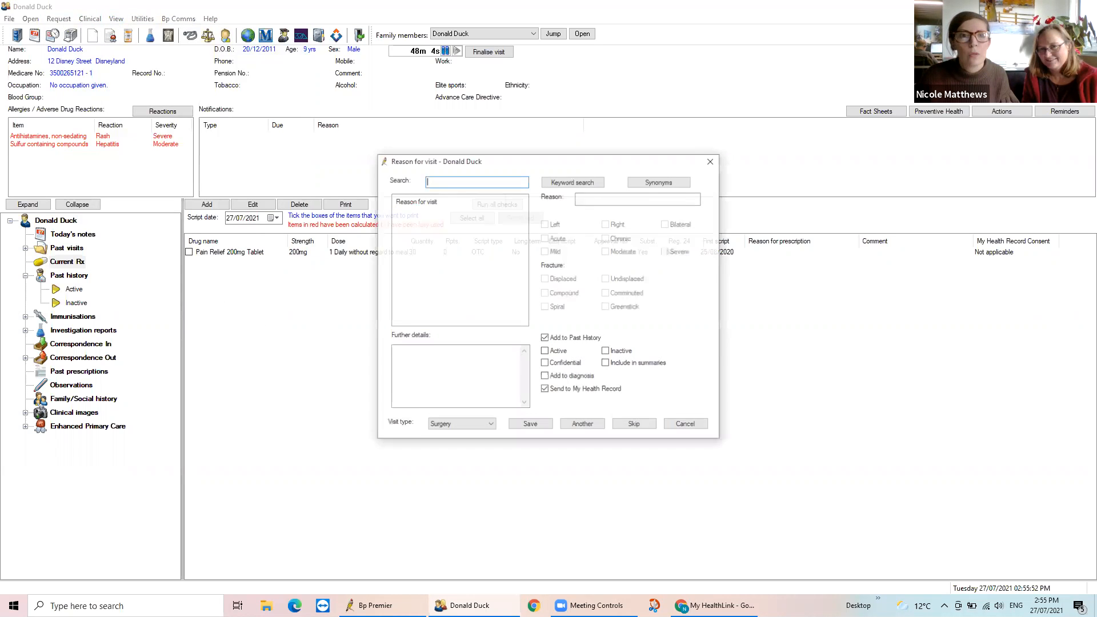
{"action": "left_click", "coordinate": [631, 426]}
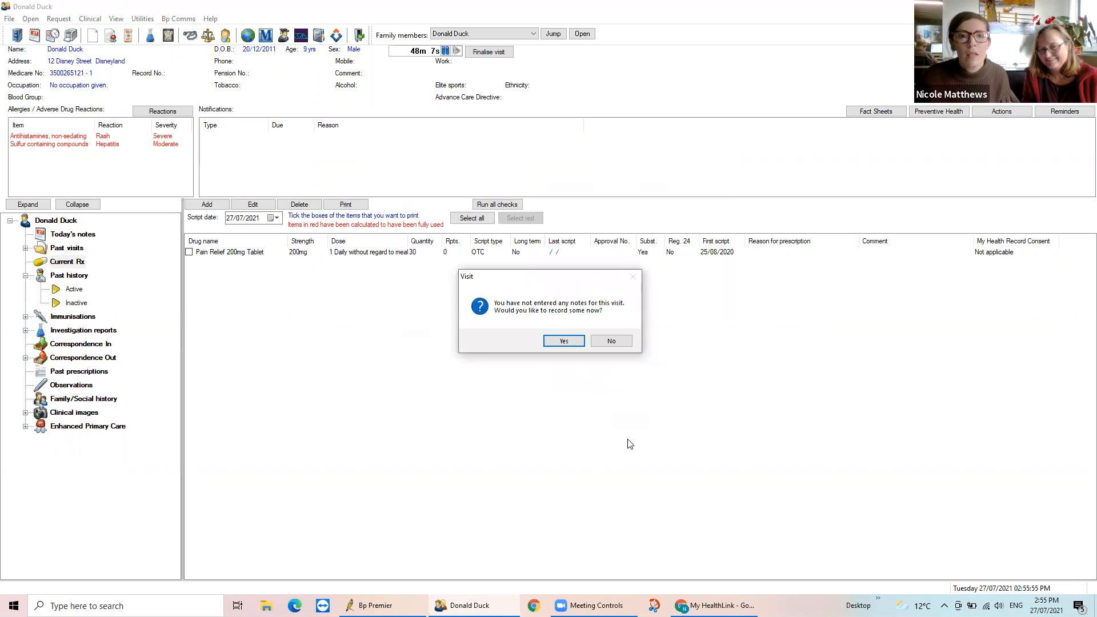
{"action": "left_click", "coordinate": [611, 341]}
Switch to the Bp Premier main window and open the eReferral follow-up list
{"action": "left_click", "coordinate": [382, 606]}
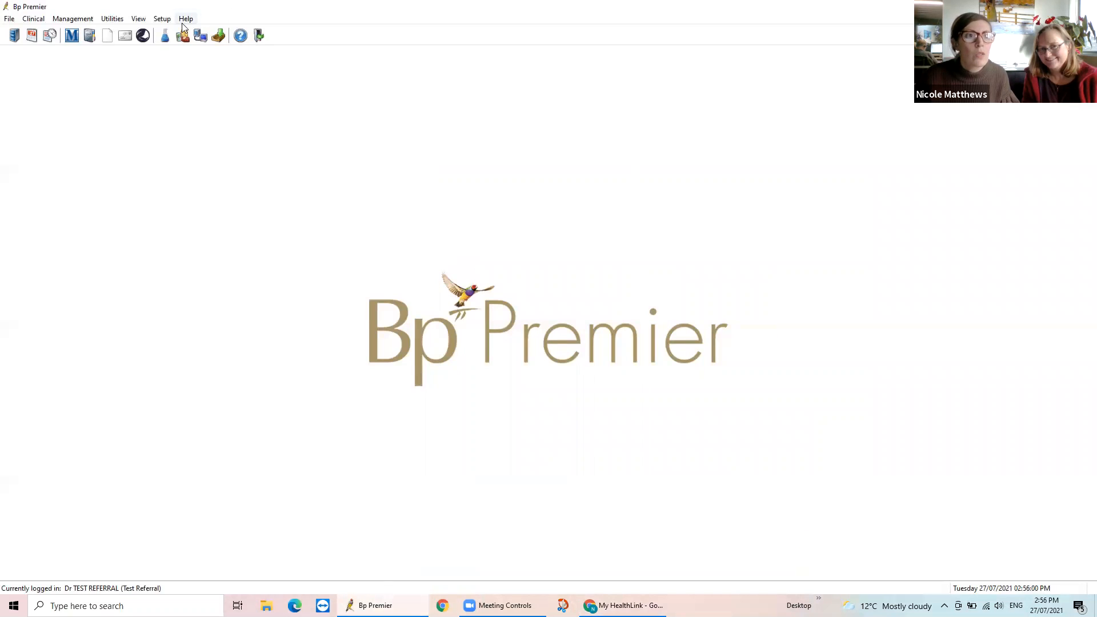
{"action": "left_click", "coordinate": [139, 19]}
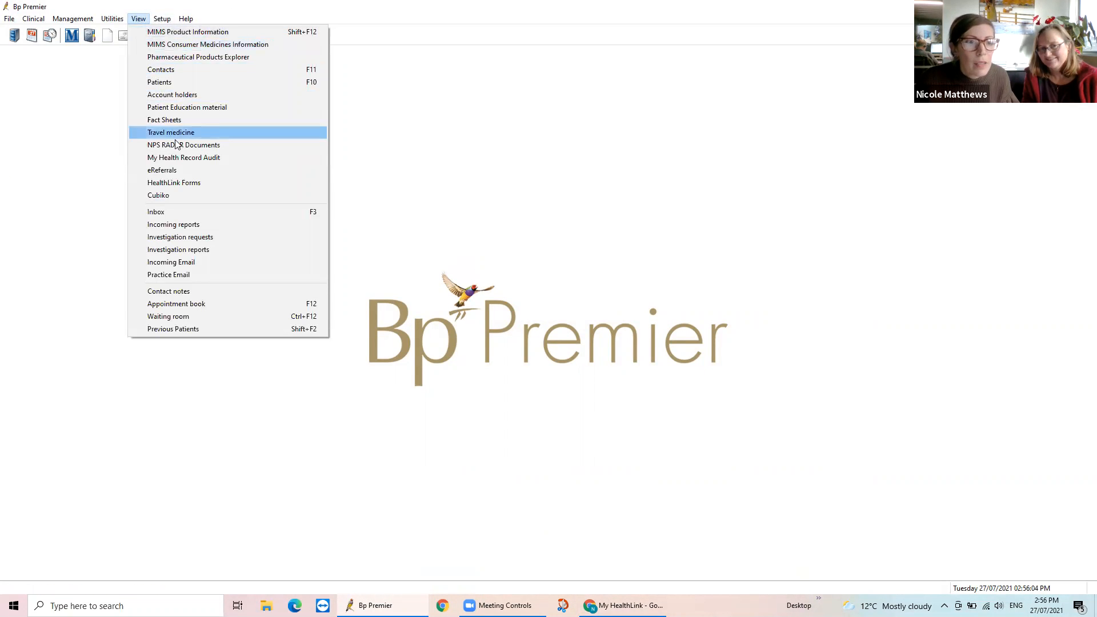
{"action": "left_click", "coordinate": [162, 171]}
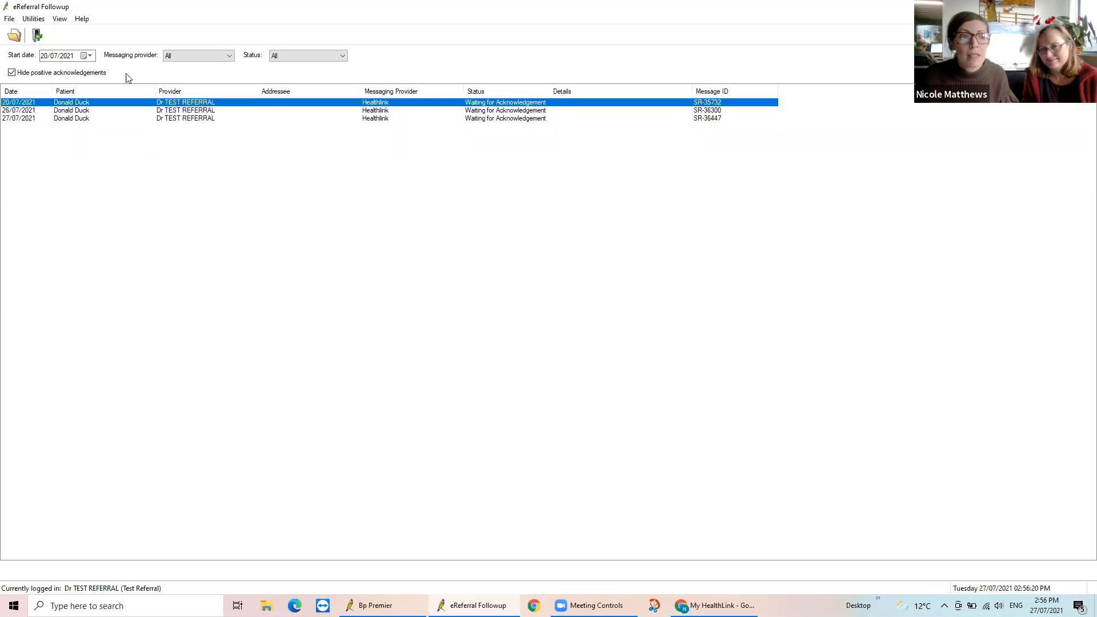
Set the follow-up list's start date to 20/06/2021, and briefly show positive acknowledgements before hiding them again
{"action": "left_click", "coordinate": [51, 59]}
{"action": "left_click", "coordinate": [55, 56]}
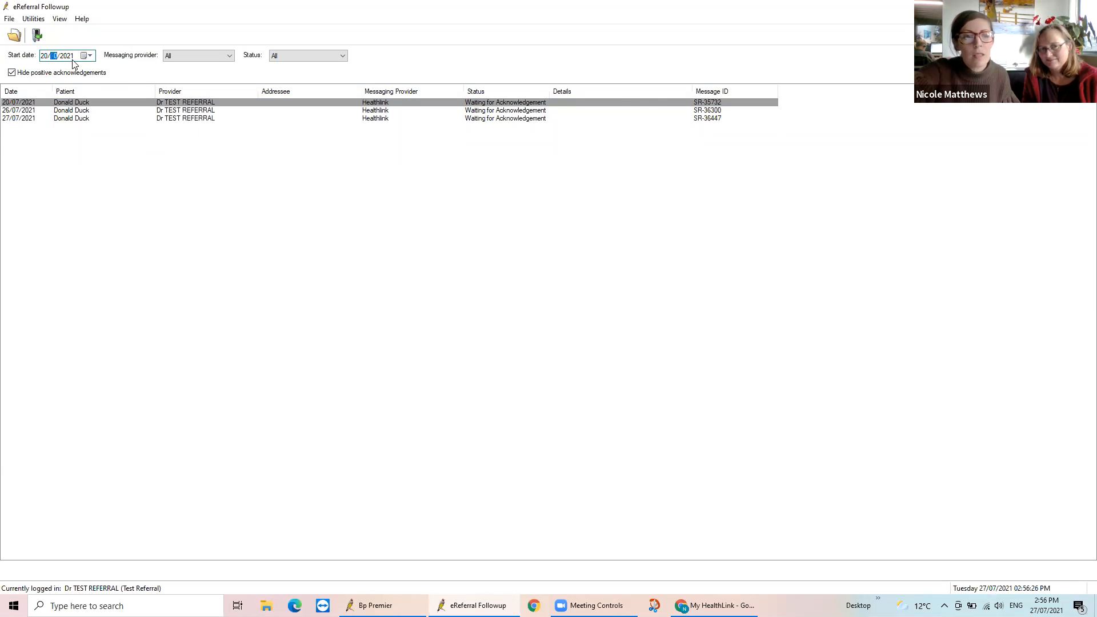
{"action": "key", "text": "Down"}
{"action": "left_click", "coordinate": [195, 207]}
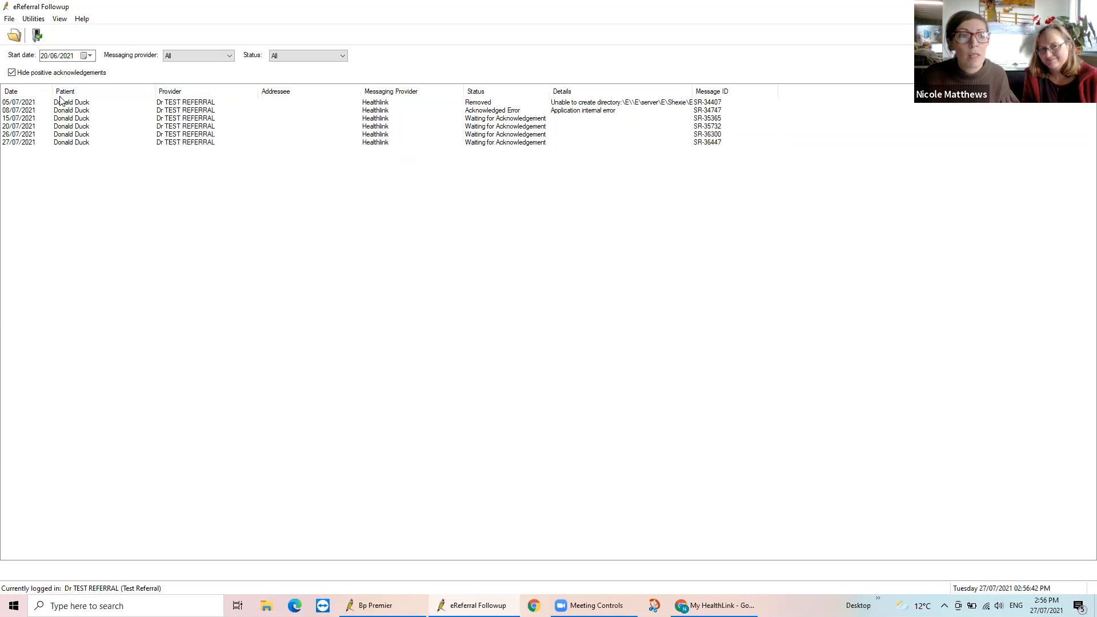
{"action": "left_click", "coordinate": [12, 74]}
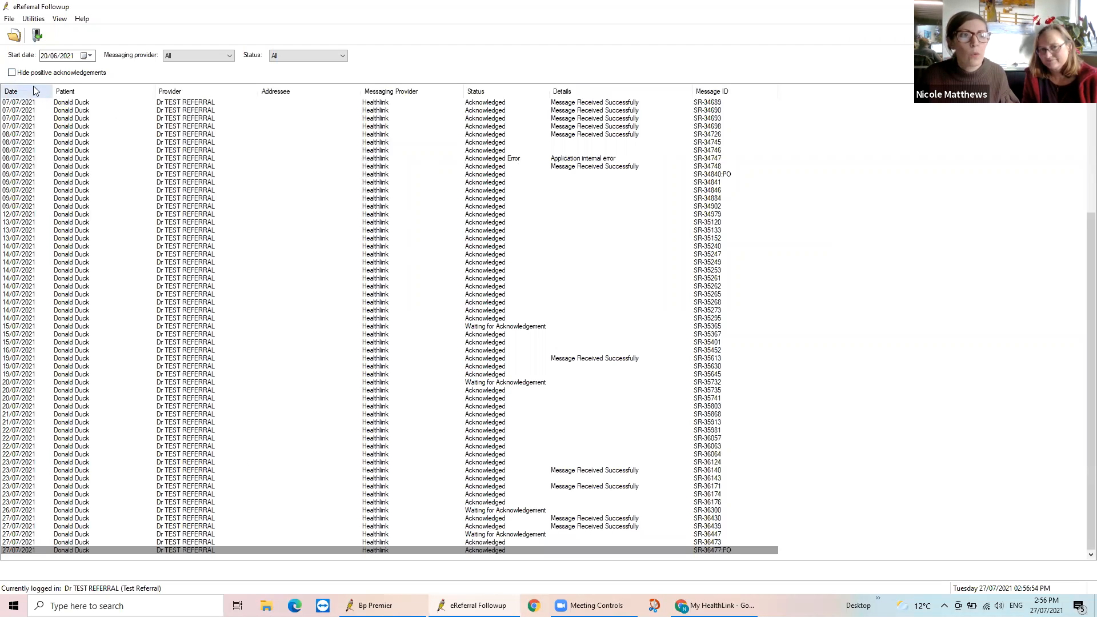
{"action": "left_click", "coordinate": [12, 73]}
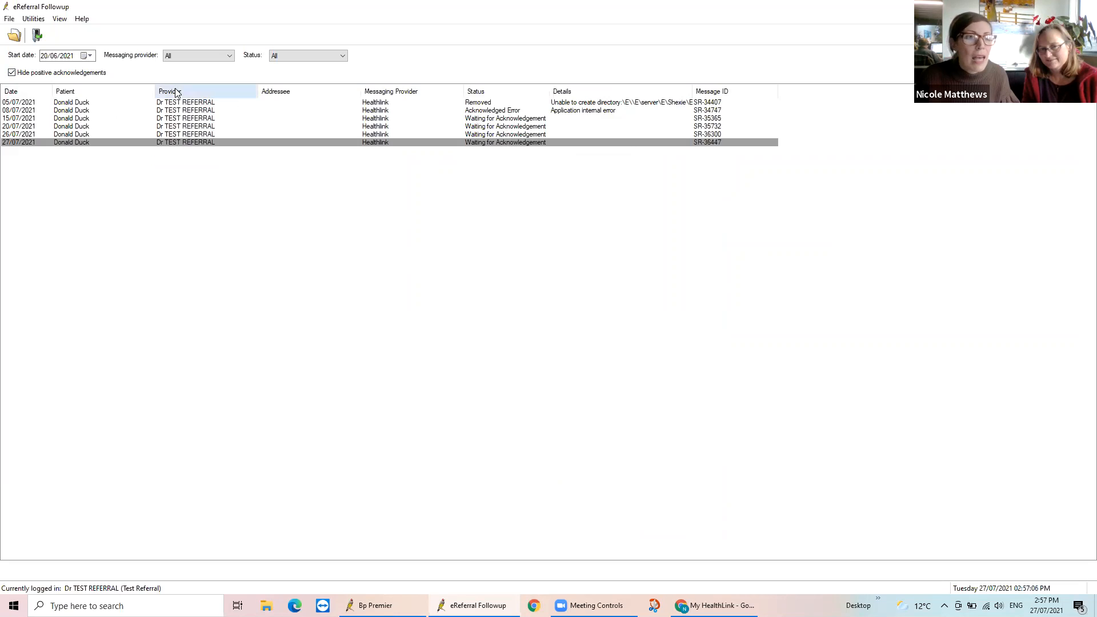
View the patient details behind the removed 05/07/2021 referral, cancel without saving, and close the eReferral follow-up list
{"action": "left_click", "coordinate": [629, 103]}
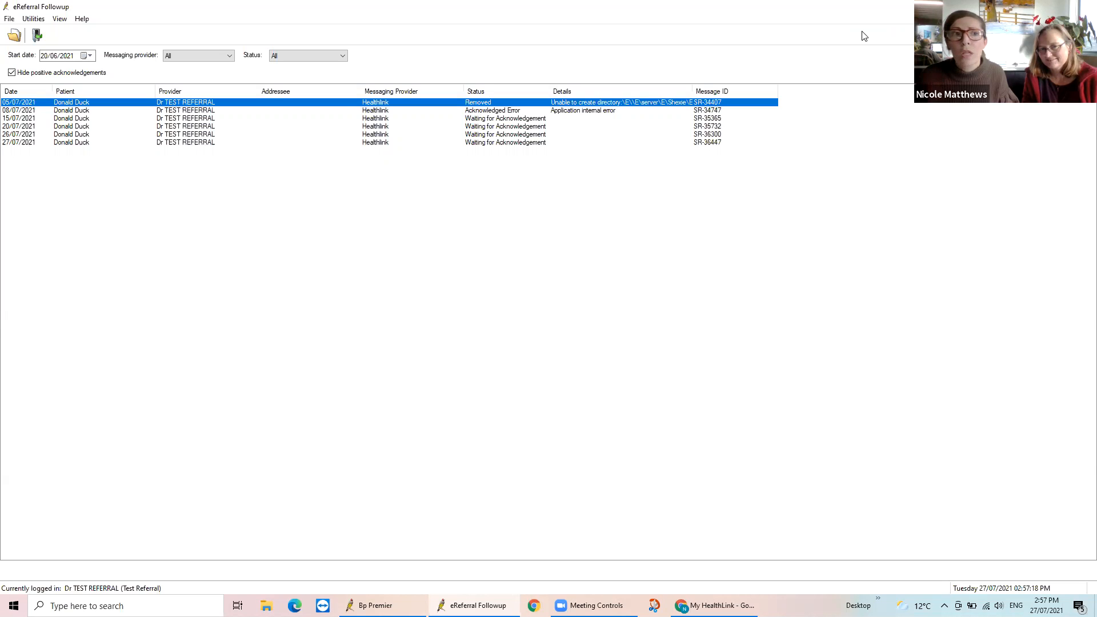
{"action": "left_click", "coordinate": [9, 20]}
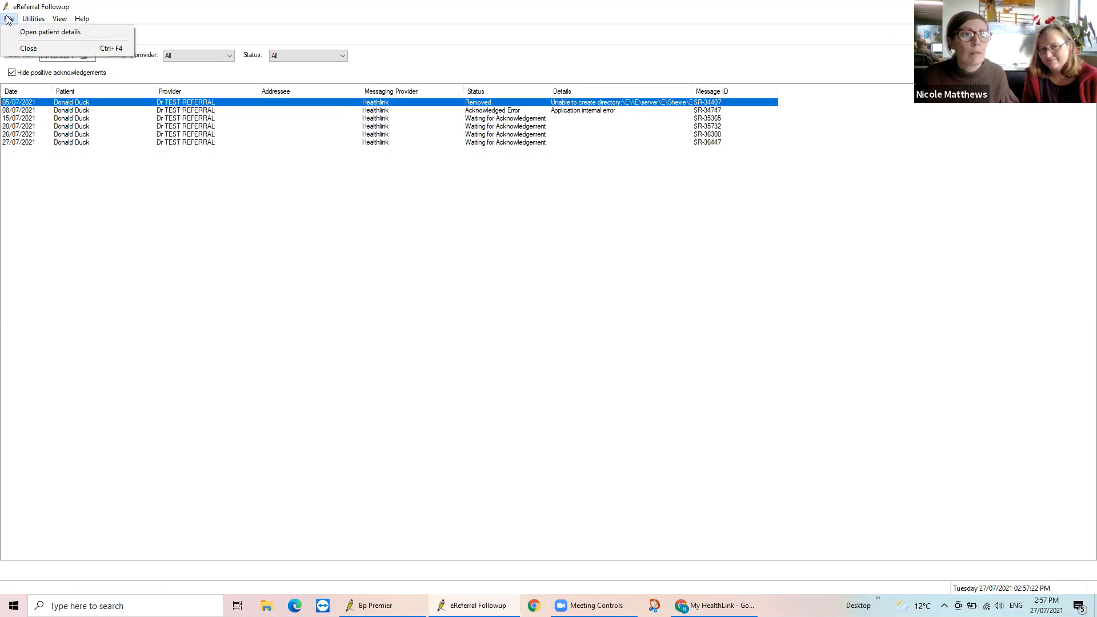
{"action": "left_click", "coordinate": [26, 32]}
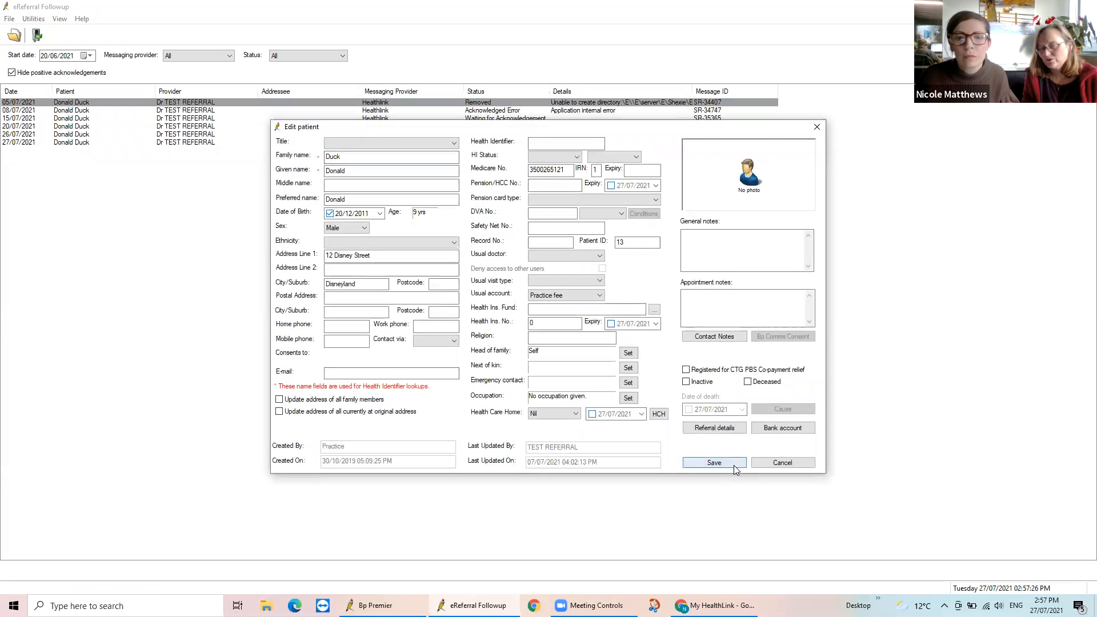
{"action": "left_click", "coordinate": [773, 465]}
{"action": "left_click", "coordinate": [1084, 7]}
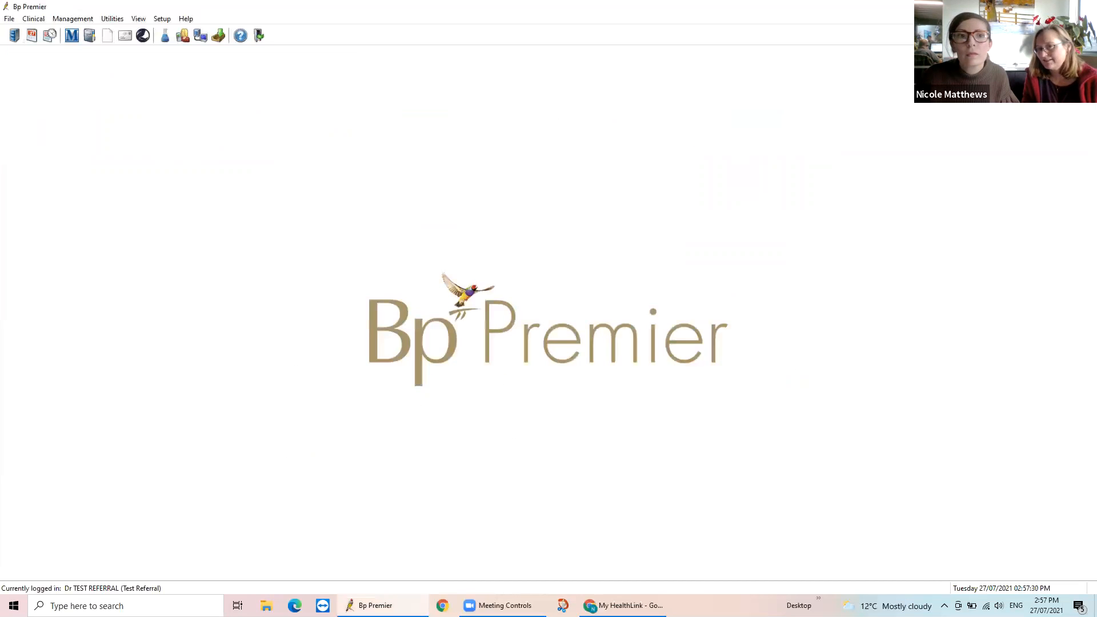
Find the patient by surname, open their record, and display its outgoing correspondence
{"action": "left_click", "coordinate": [11, 18]}
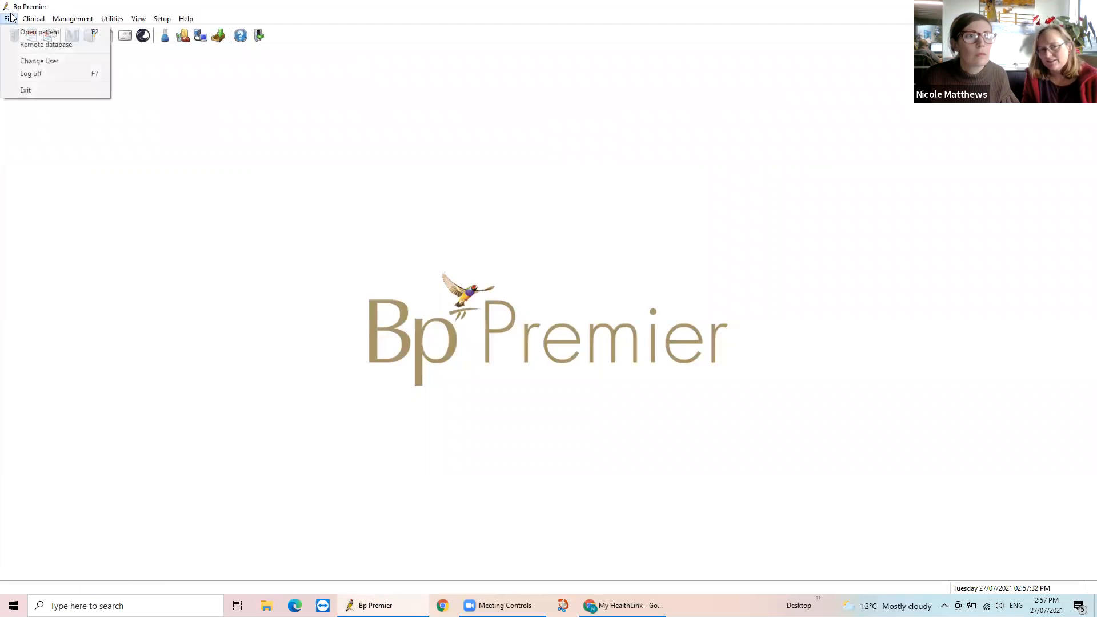
{"action": "left_click", "coordinate": [17, 32]}
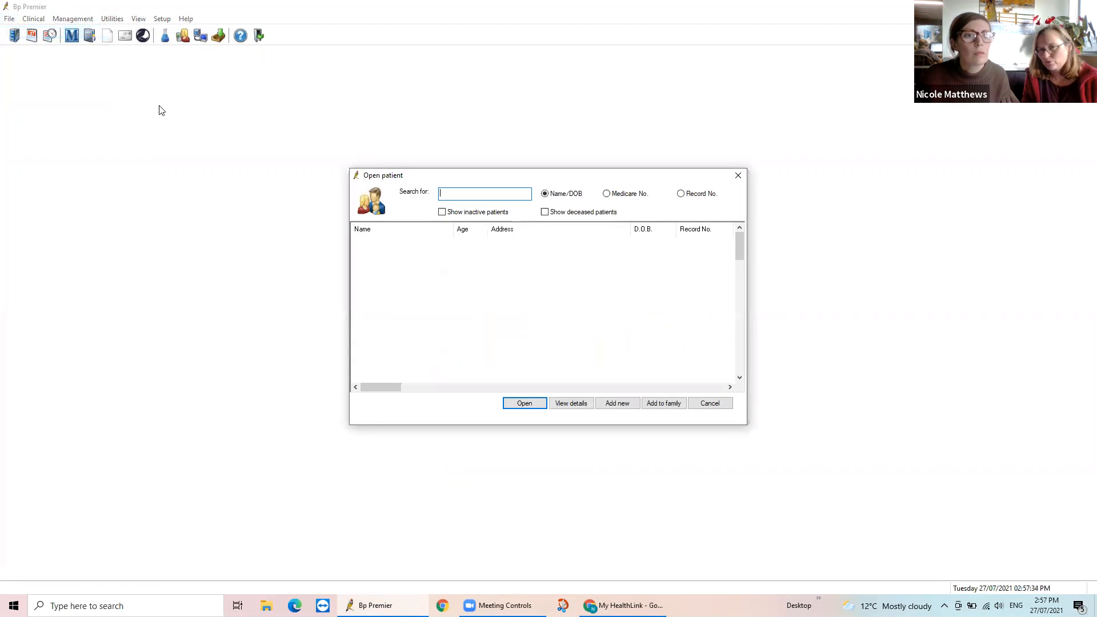
{"action": "type", "text": "DUCK"}
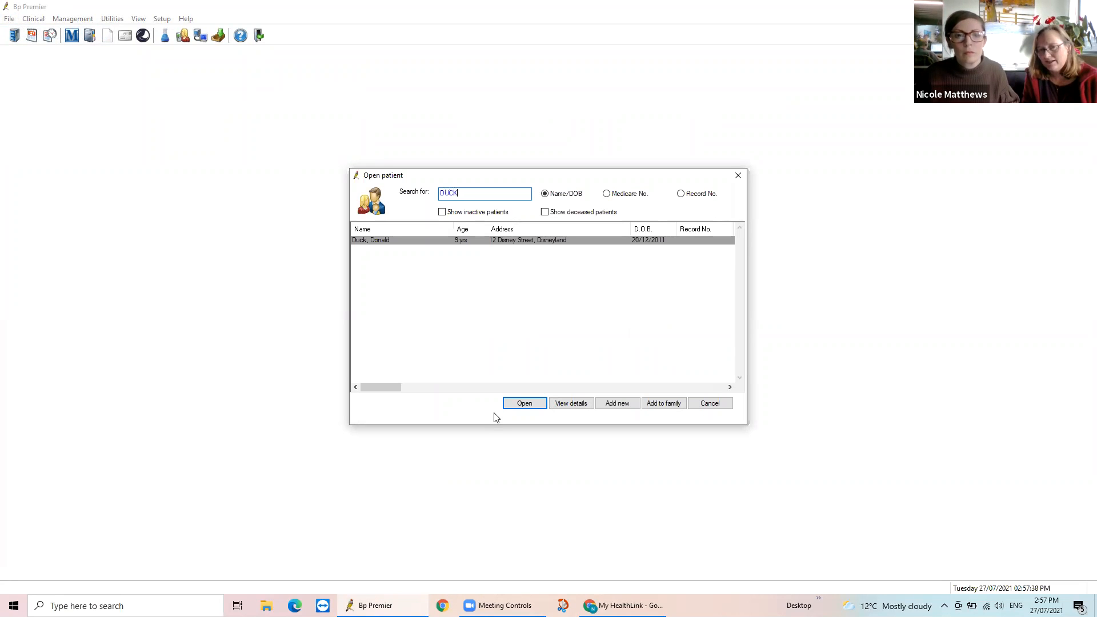
{"action": "left_click", "coordinate": [519, 405]}
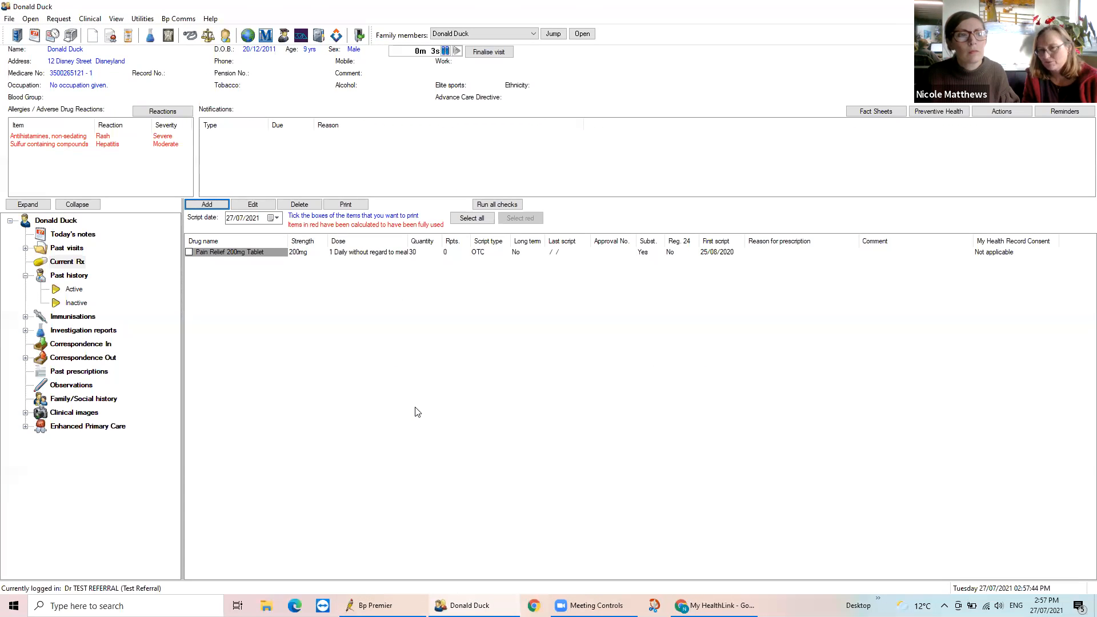
{"action": "left_click", "coordinate": [78, 358]}
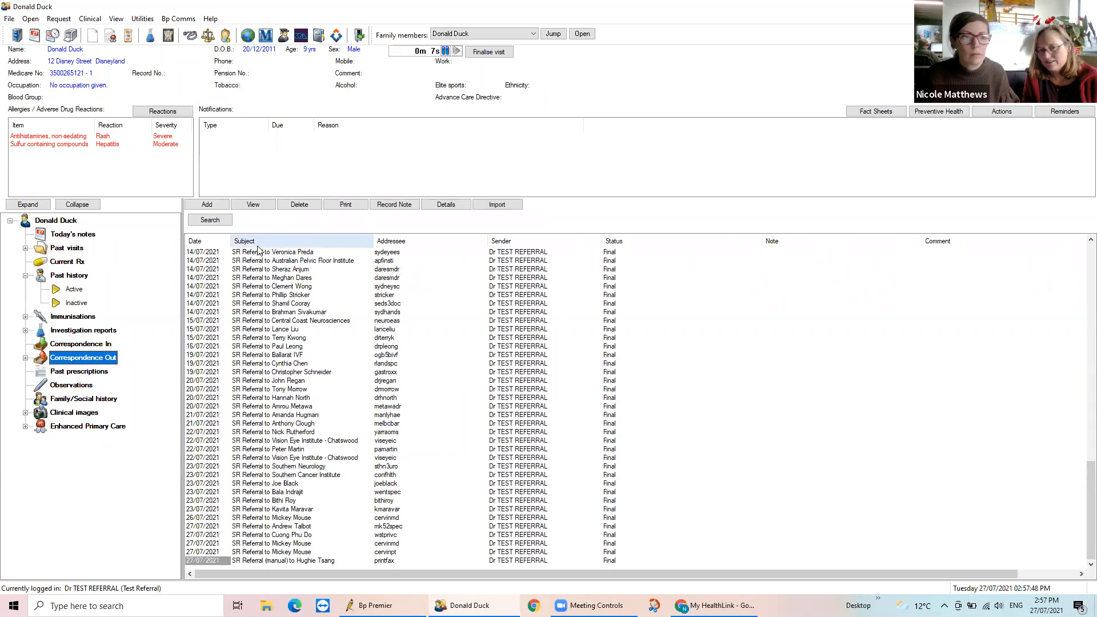
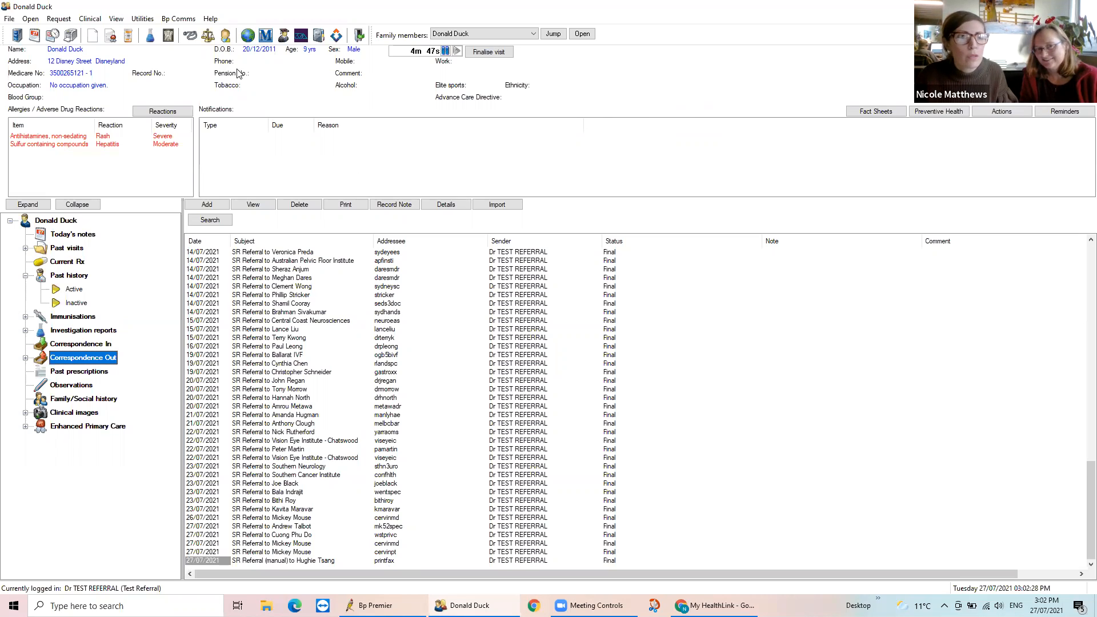
Start a new HealthLink form from the patient's record and maximize the forms browser window
{"action": "left_click", "coordinate": [116, 19]}
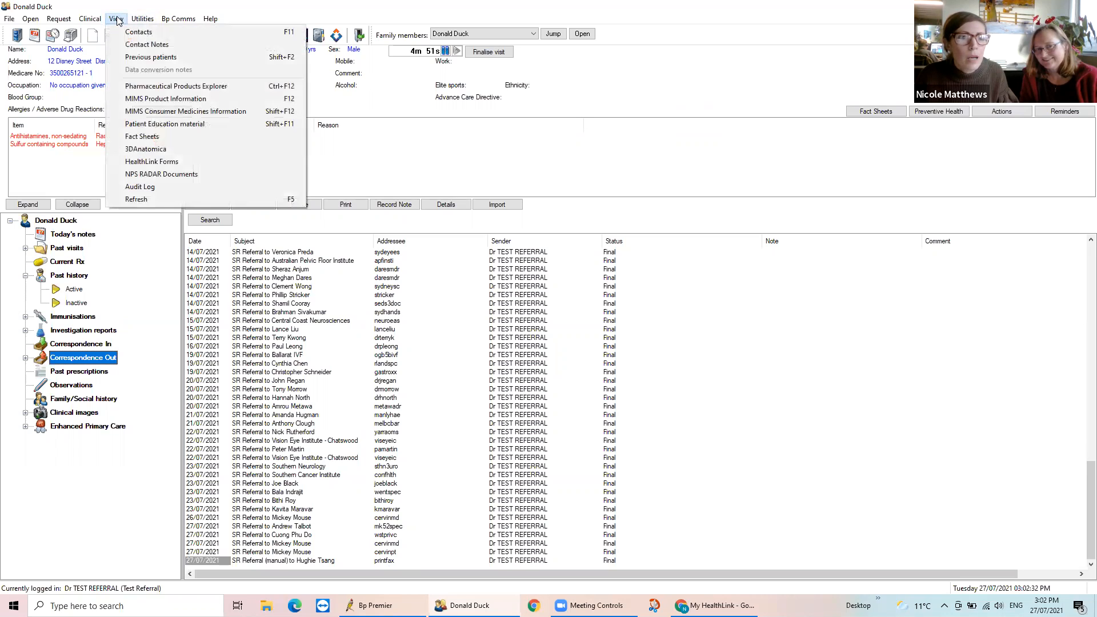
{"action": "left_click", "coordinate": [157, 163]}
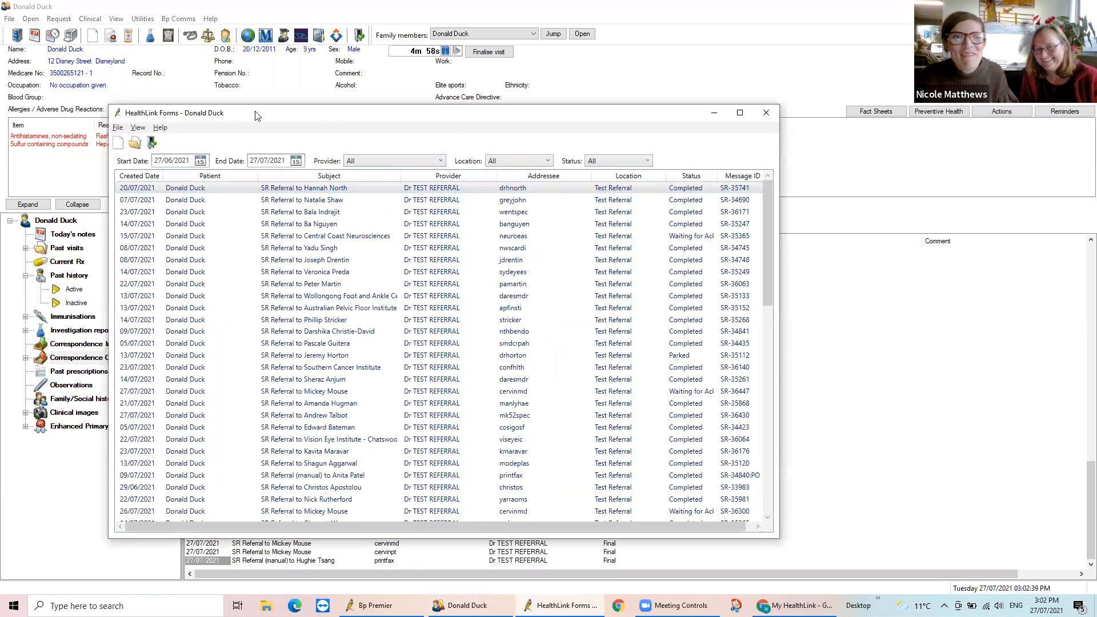
{"action": "left_click", "coordinate": [121, 145]}
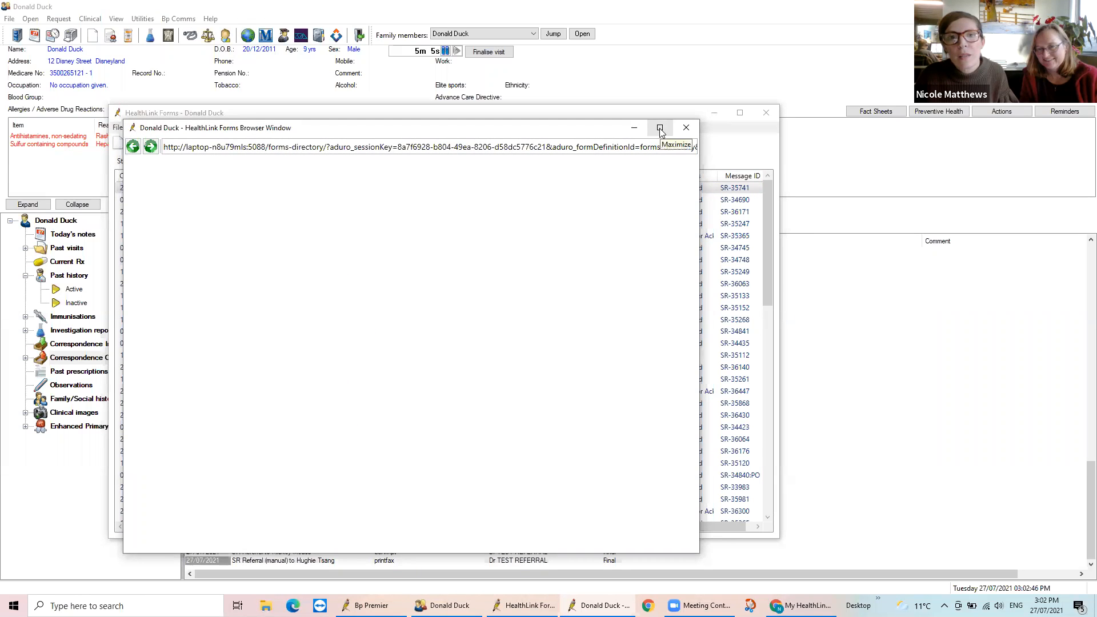
{"action": "left_click", "coordinate": [660, 128]}
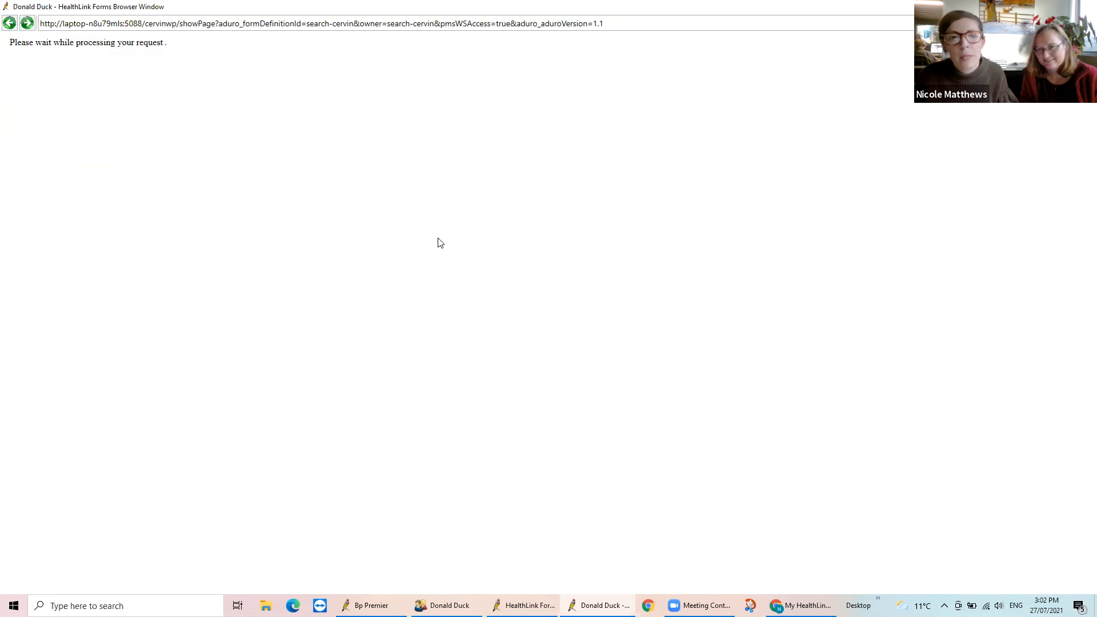
Review the Specialists & Referrals home page, including the Cervin Media support contact details in its footer
{"action": "scroll", "coordinate": [437, 254], "scroll_direction": "down", "scroll_amount": 4}
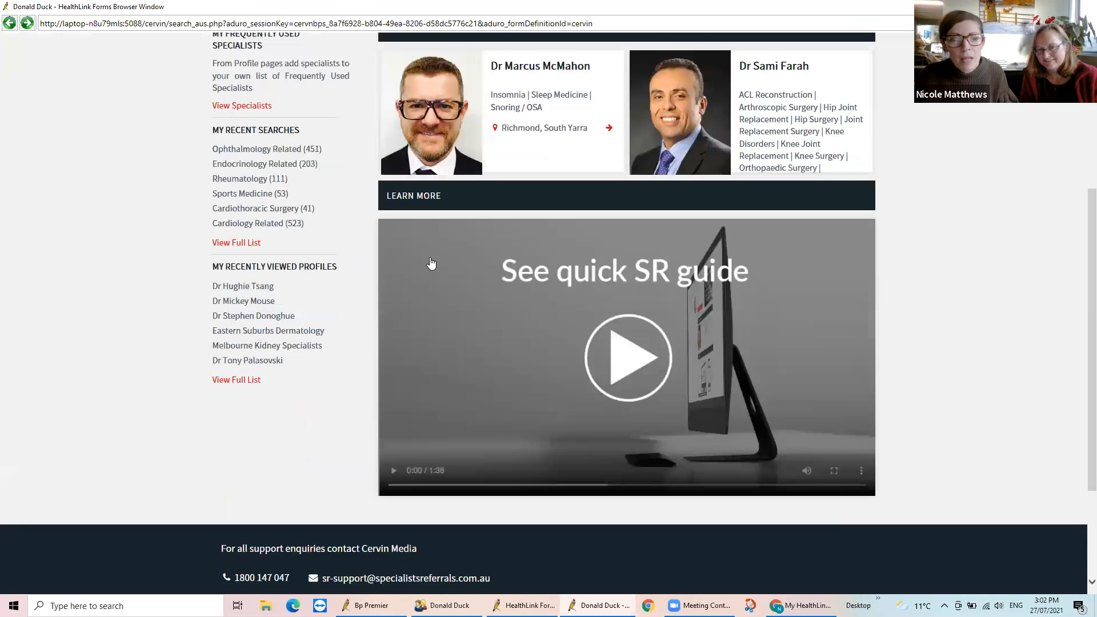
{"action": "scroll", "coordinate": [432, 263], "scroll_direction": "down", "scroll_amount": 3}
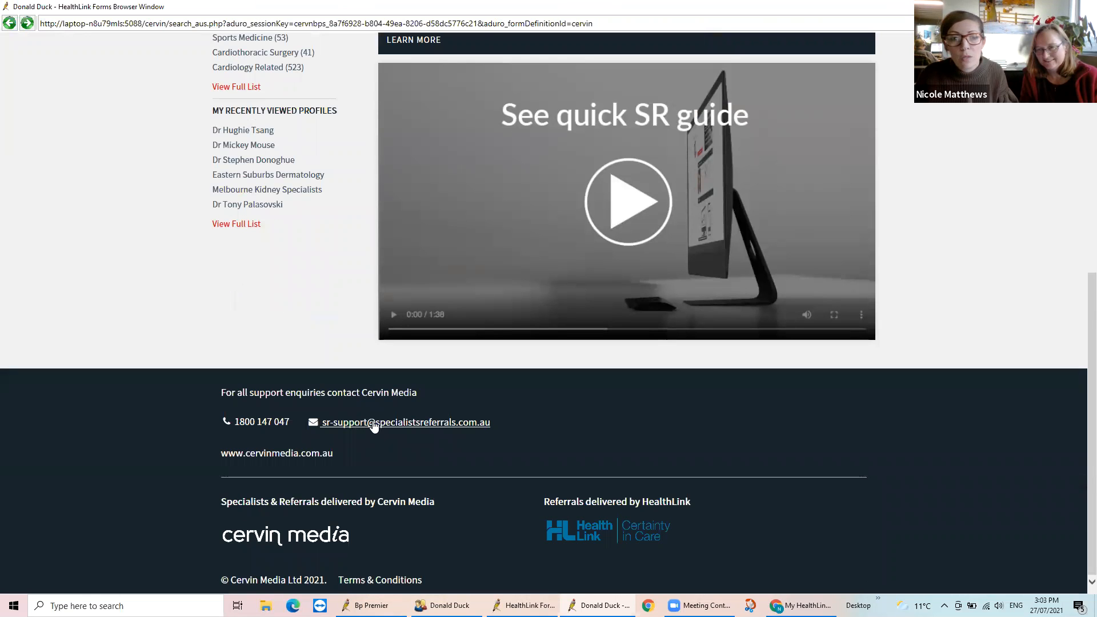
{"action": "scroll", "coordinate": [374, 425], "scroll_direction": "up", "scroll_amount": 8}
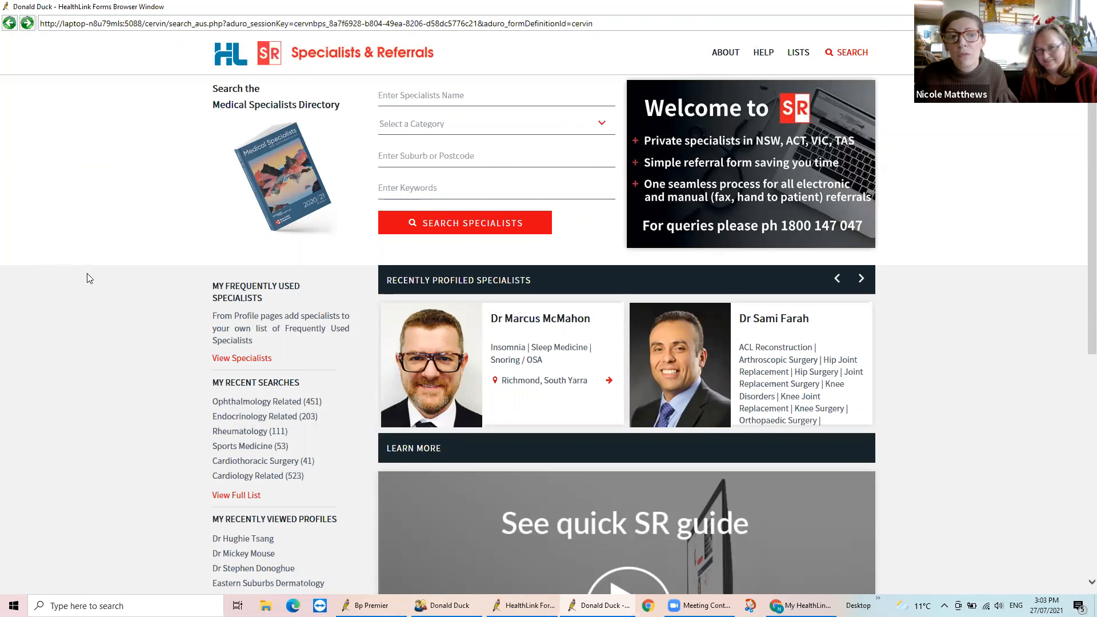
{"action": "scroll", "coordinate": [89, 279], "scroll_direction": "down", "scroll_amount": 6}
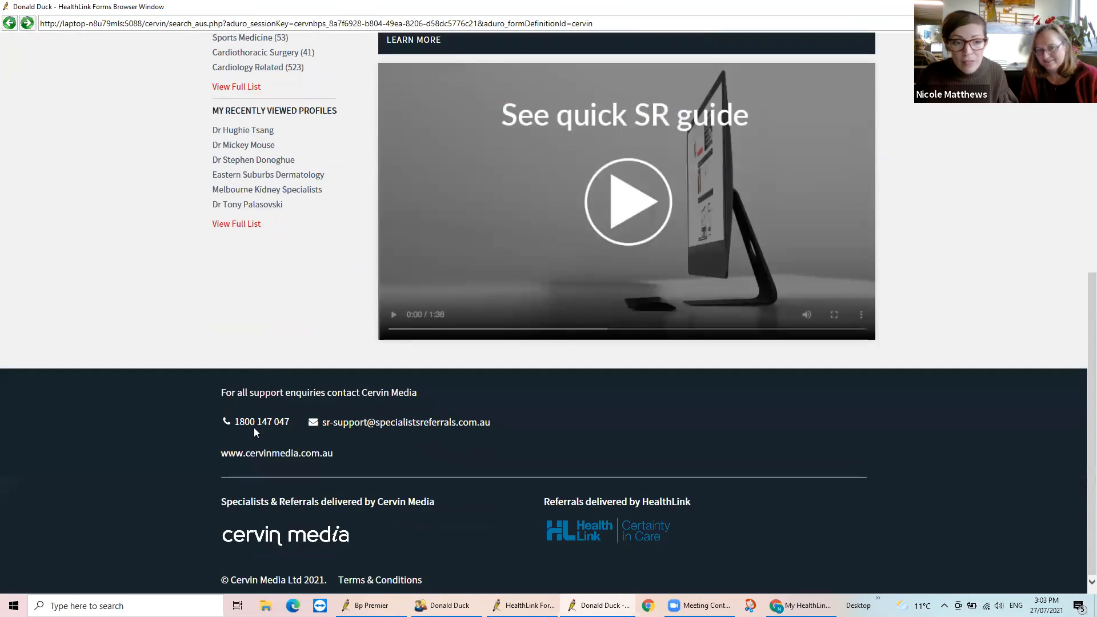